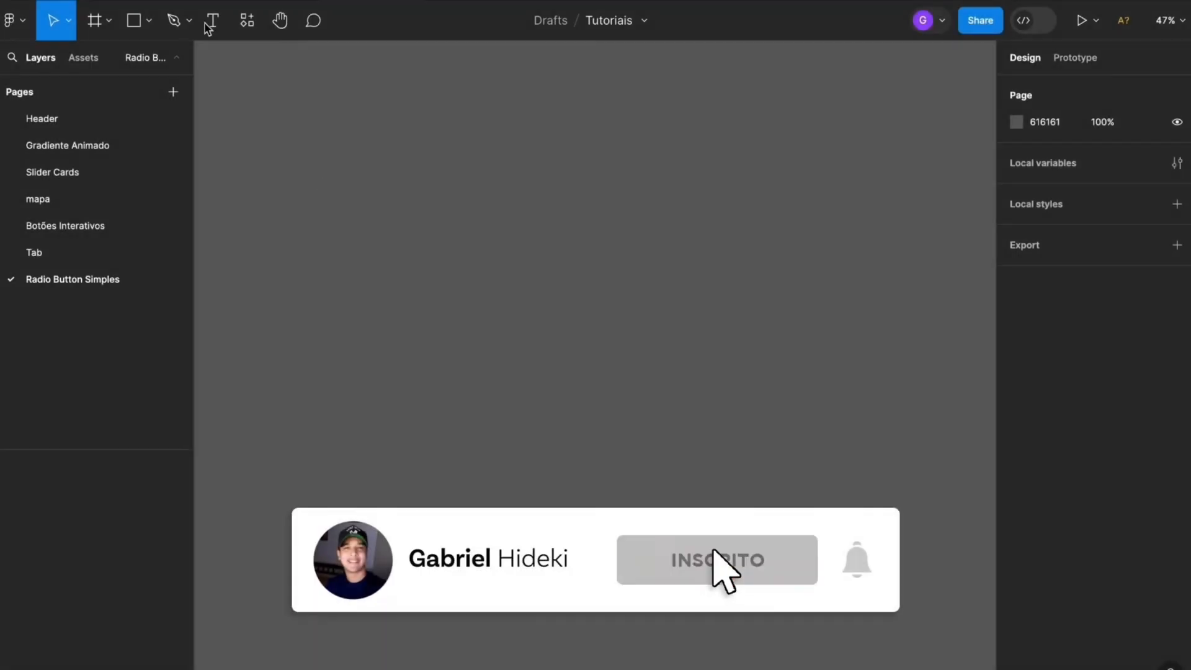
# Draw a circle about 53 × 53 on the empty canvas with the Ellipse tool
pyautogui.click(149, 22)
pyautogui.click(132, 122)
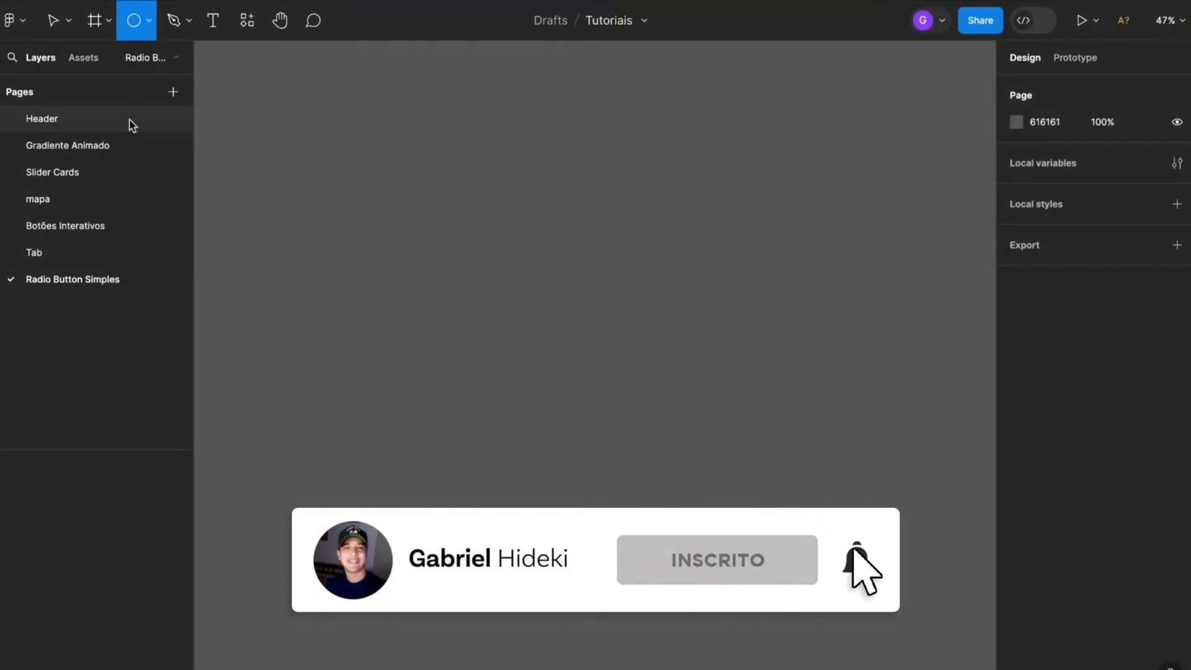
pyautogui.moveTo(469, 360); pyautogui.dragTo(489, 342)
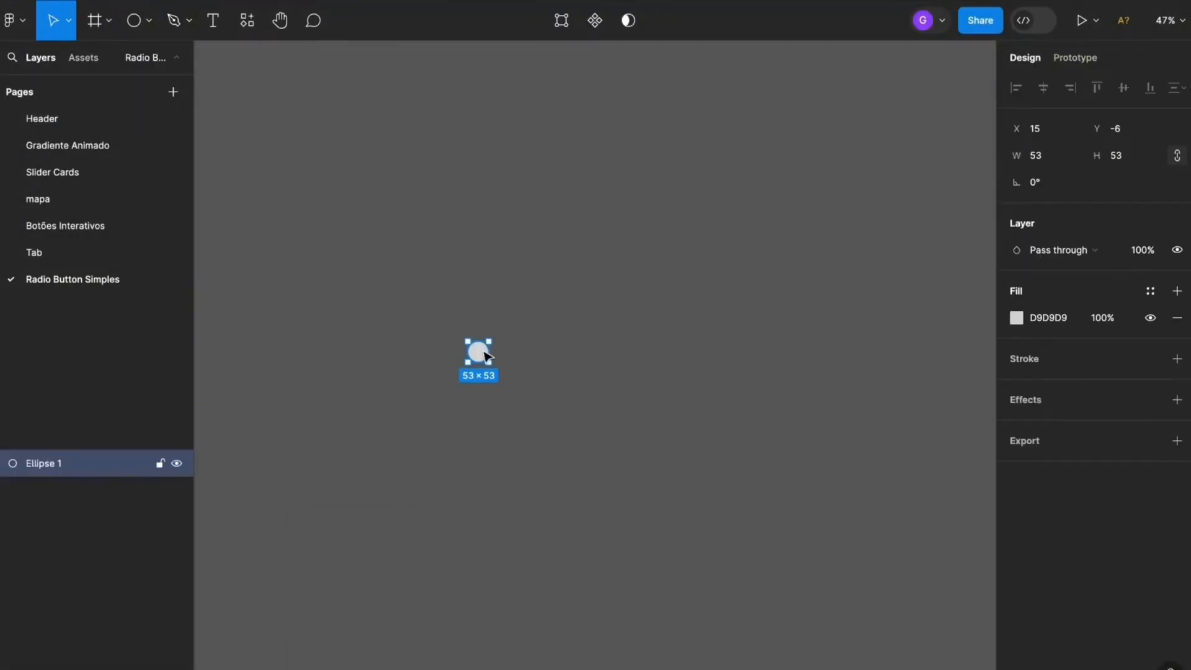
# Resize the circle to 6 × 6
pyautogui.scroll(5, 481, 359)
pyautogui.click(1073, 164)
pyautogui.write('8')
pyautogui.press('Return')
pyautogui.click(606, 314)
pyautogui.scroll(4, 423, 304)
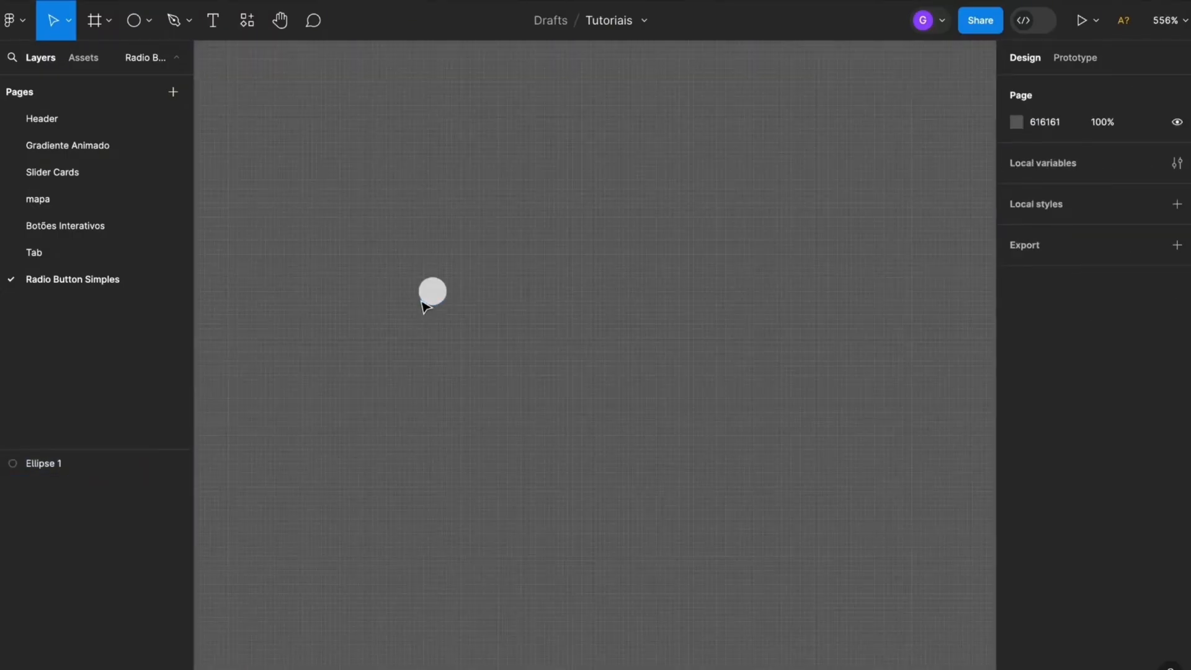
# Wrap the small circle in an auto layout frame
pyautogui.scroll(2, 424, 305)
pyautogui.click(445, 295)
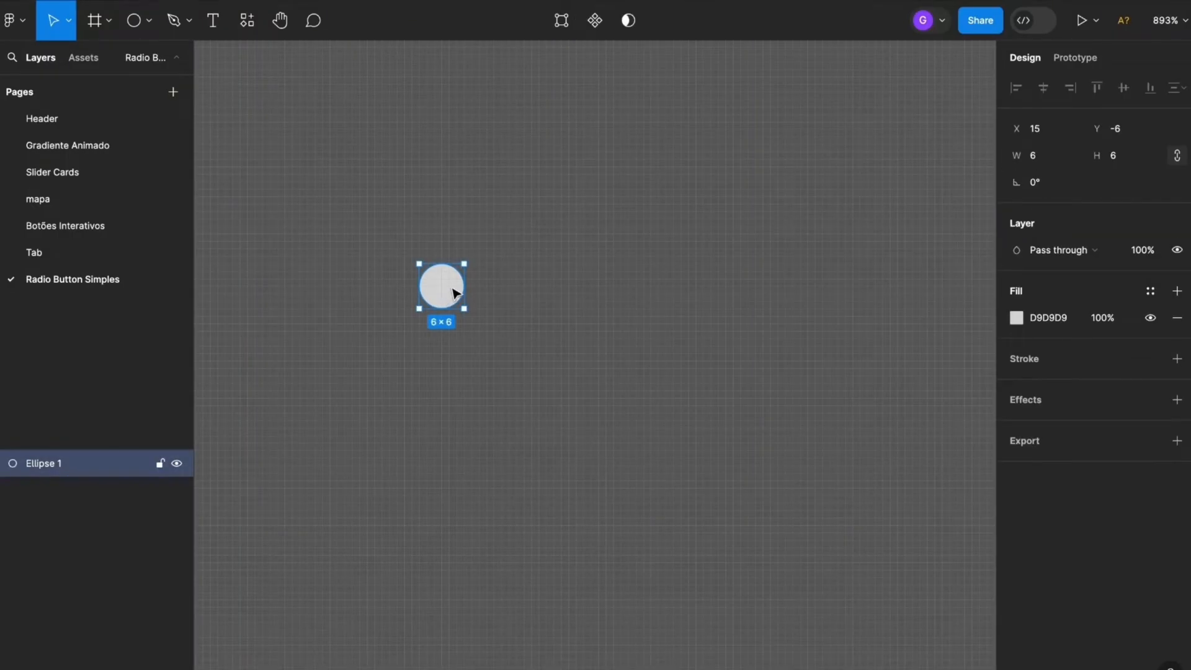
pyautogui.rightClick(449, 293)
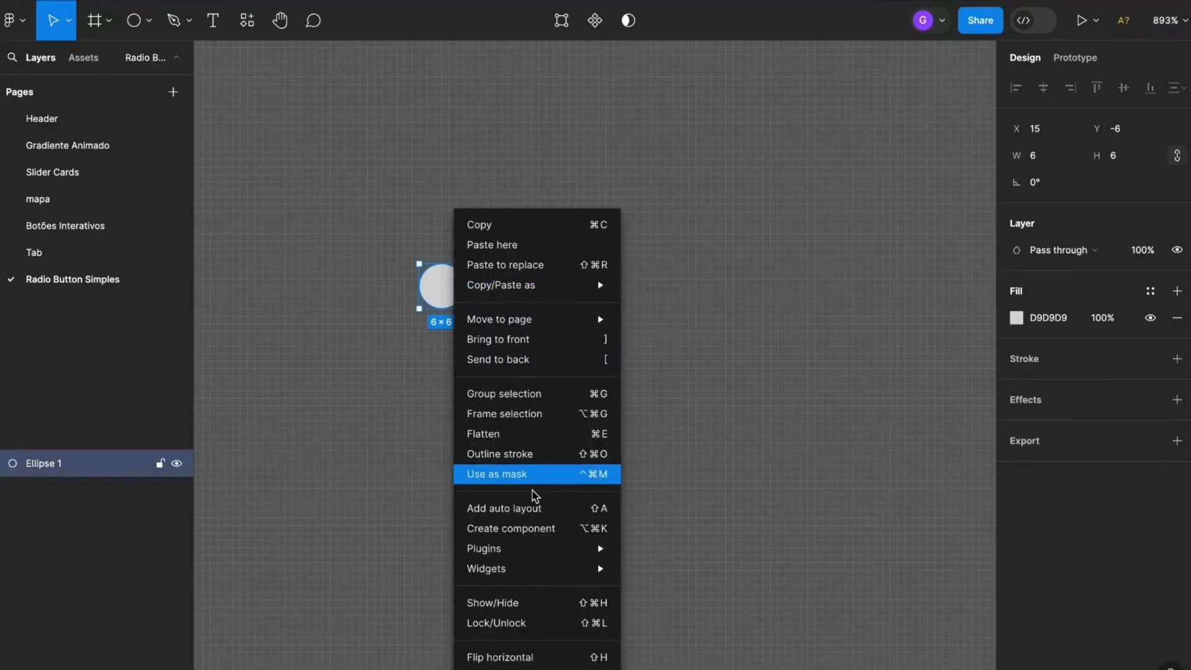
pyautogui.click(560, 512)
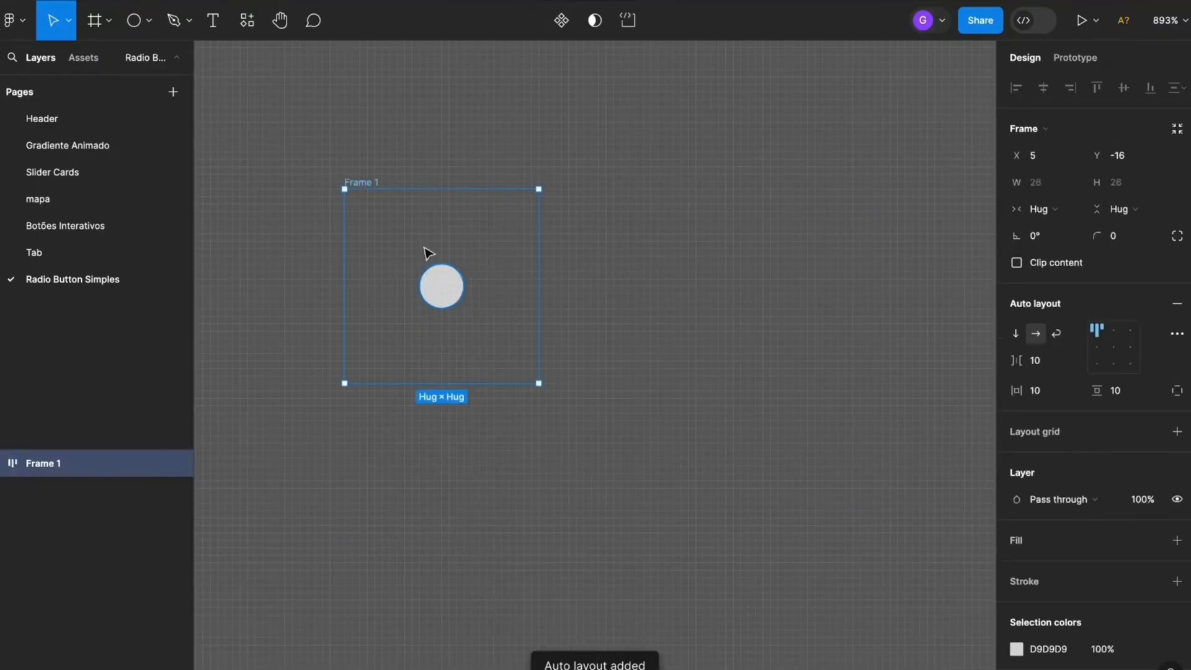
# Set the auto layout frame's width and height to 10 and align its content to the center
pyautogui.click(1053, 188)
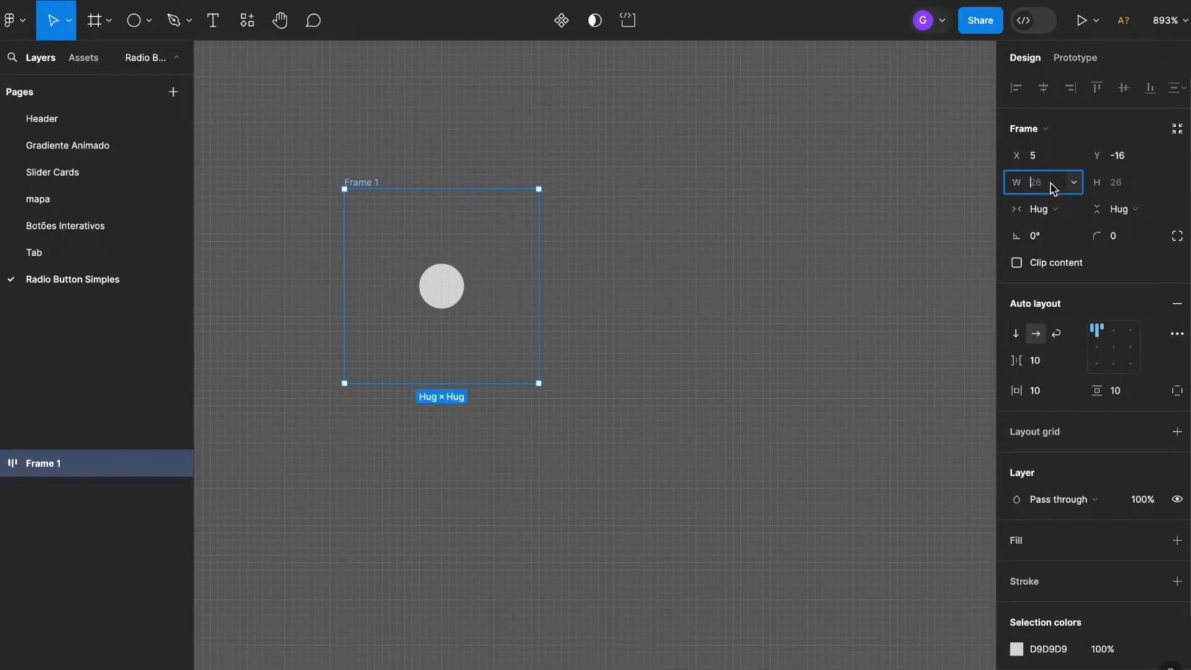
pyautogui.moveTo(1014, 187); pyautogui.dragTo(1031, 191)
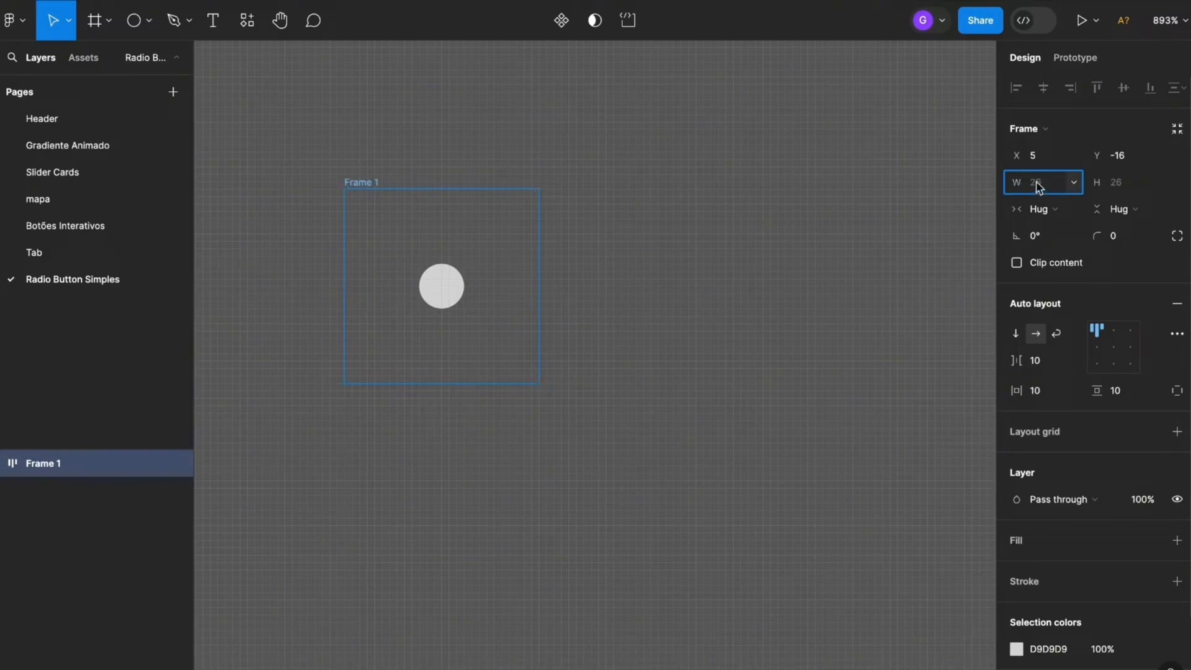
pyautogui.write('10')
pyautogui.press('Return')
pyautogui.click(1120, 182)
pyautogui.write('10')
pyautogui.press('Return')
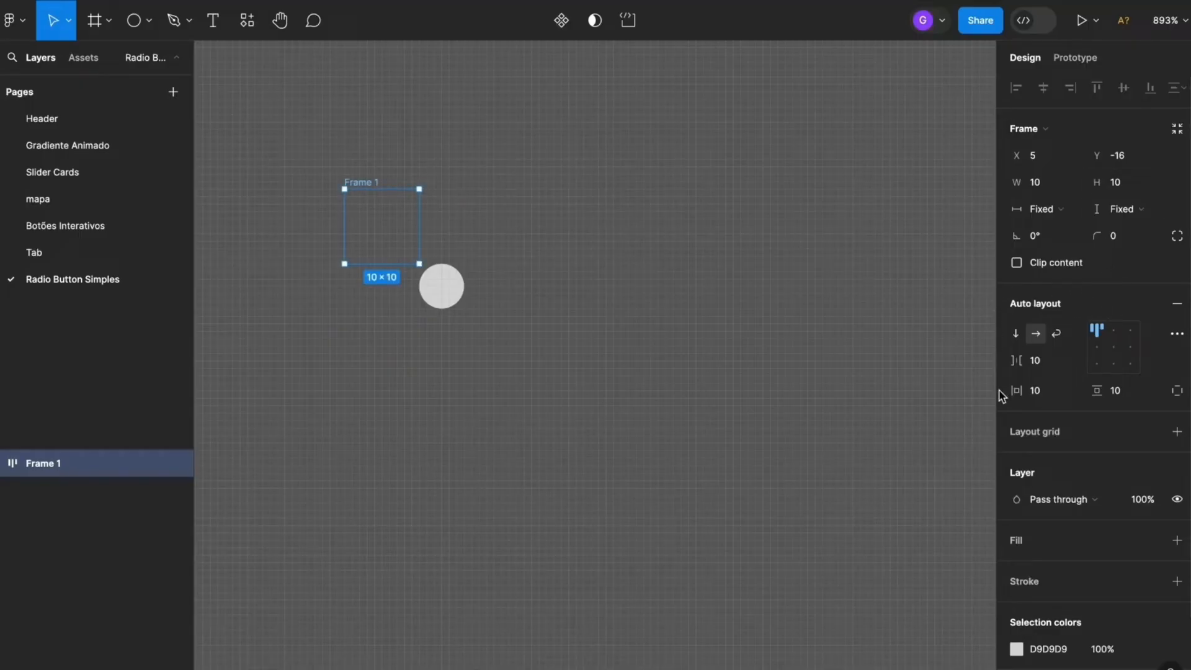
pyautogui.click(1116, 349)
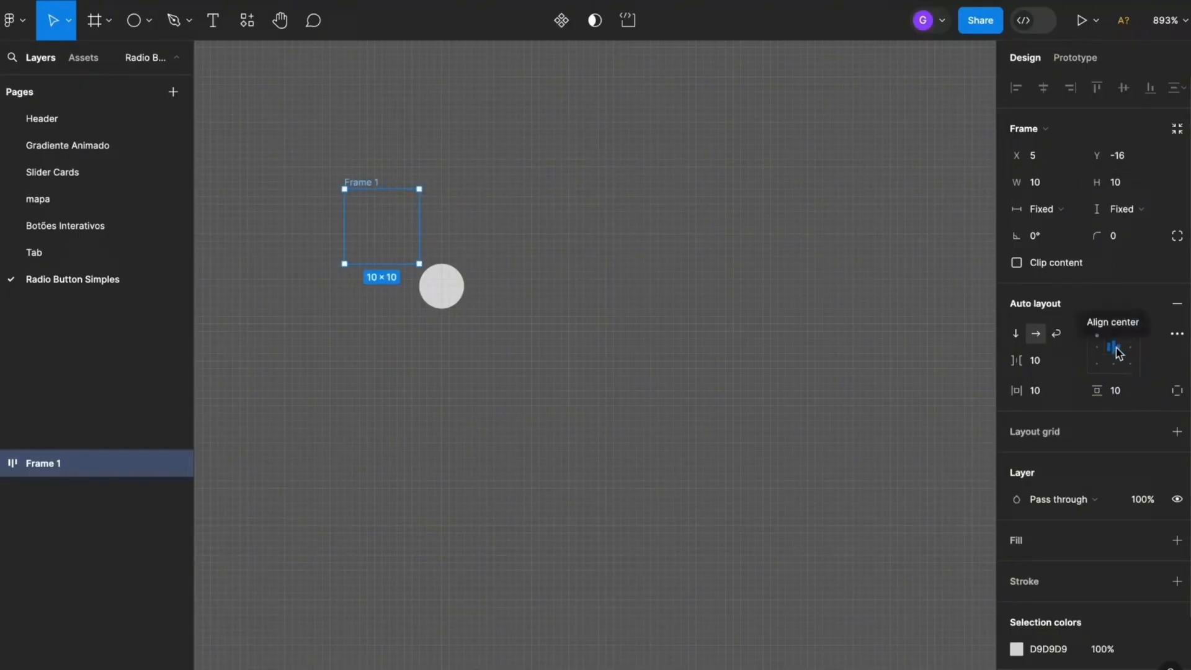
pyautogui.click(1116, 351)
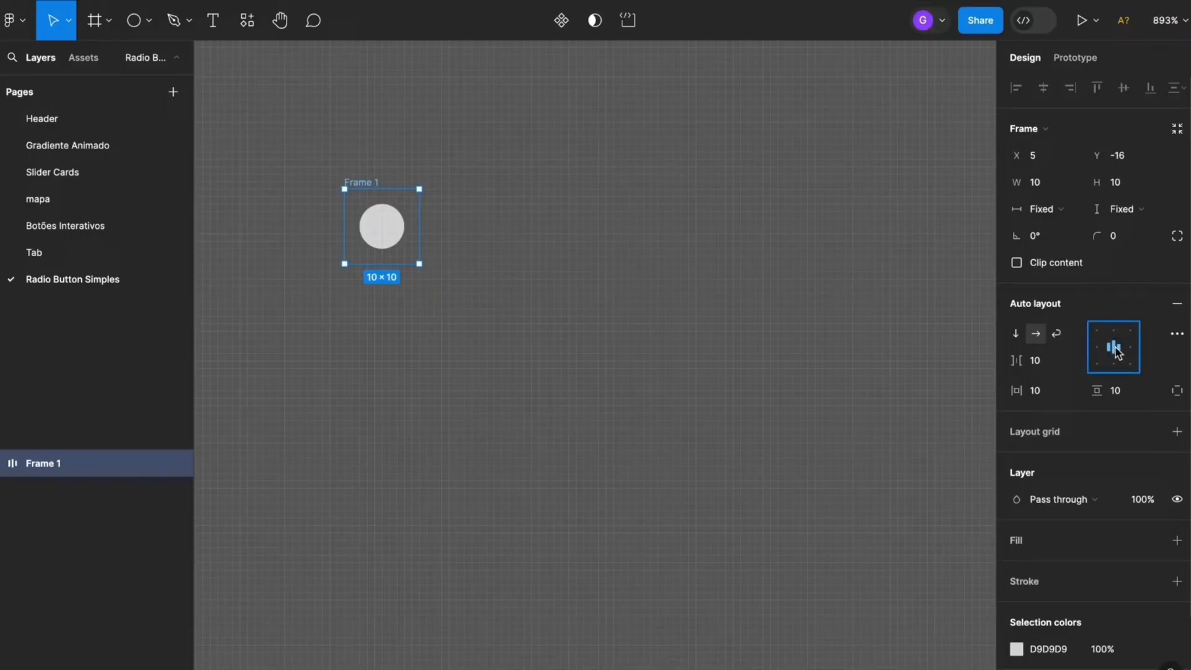
# Add a dark red AF0000 fill to the frame around the circle
pyautogui.click(1176, 539)
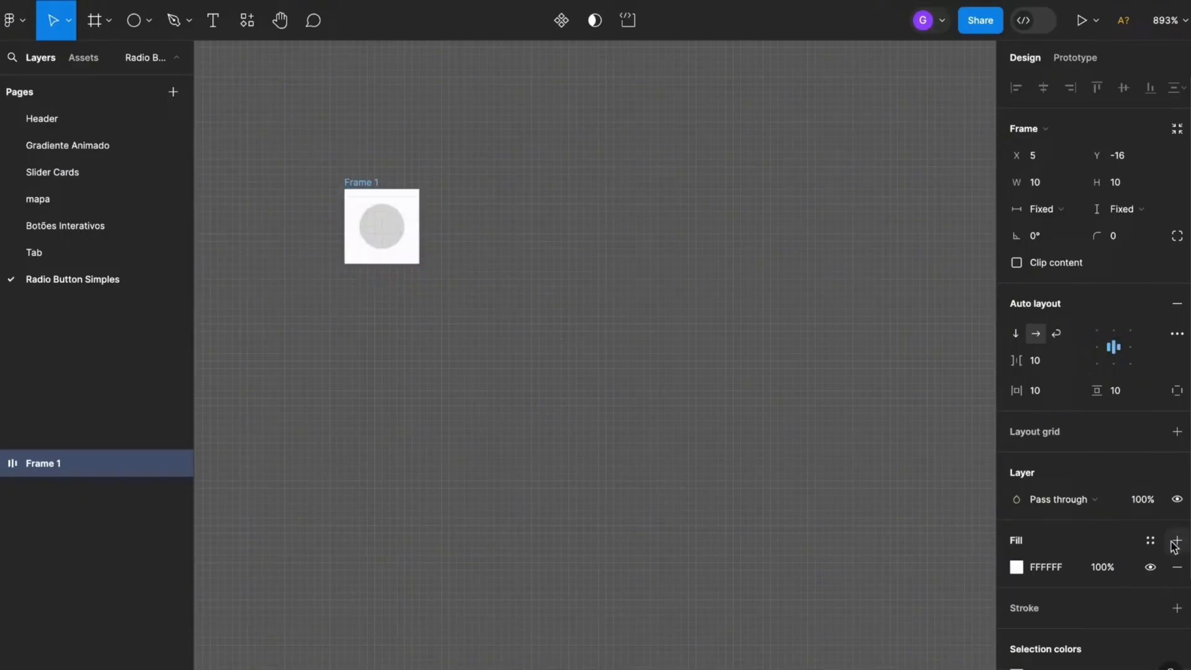
pyautogui.click(1017, 566)
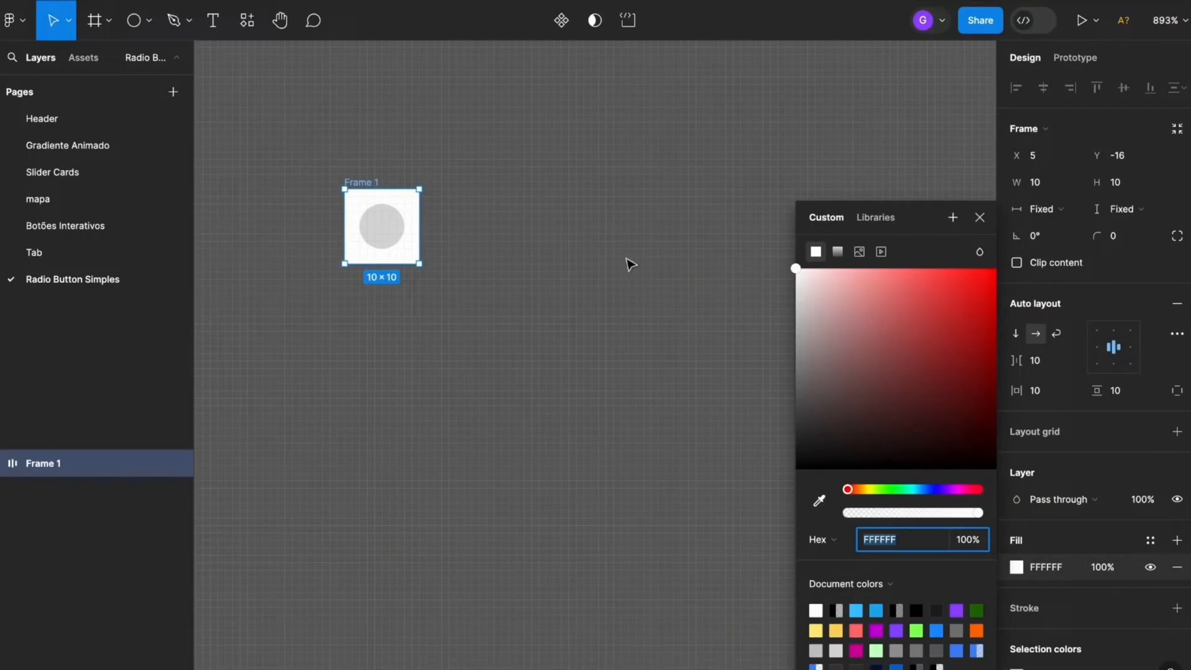
pyautogui.moveTo(909, 335)
pyautogui.mouseDown()
pyautogui.moveTo(1007, 358)
pyautogui.moveTo(993, 292)
pyautogui.mouseUp()
pyautogui.click(979, 218)
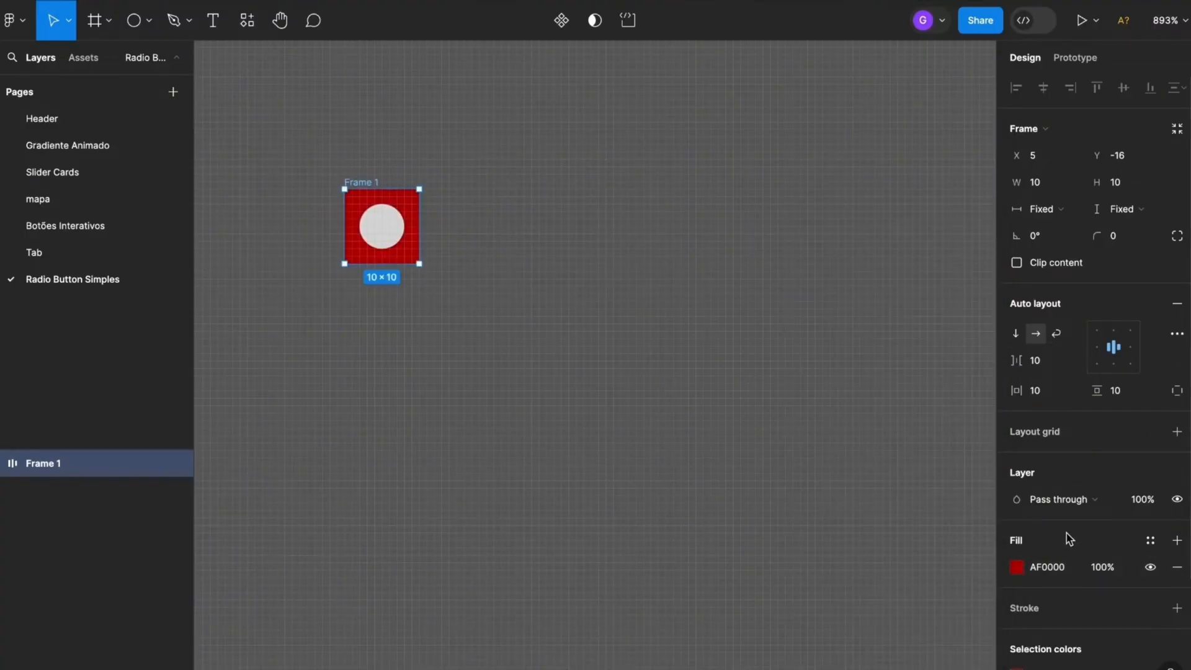
# Add a black 1-pixel stroke to the frame and position it outside
pyautogui.click(1176, 607)
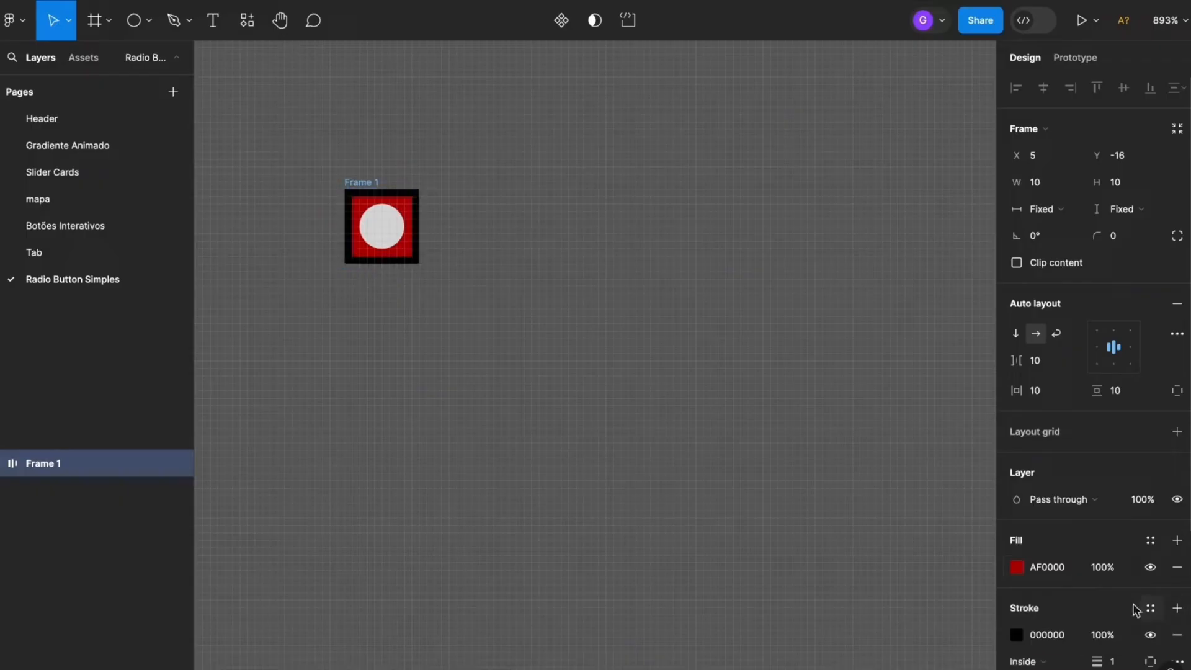
pyautogui.scroll(-4, 1091, 620)
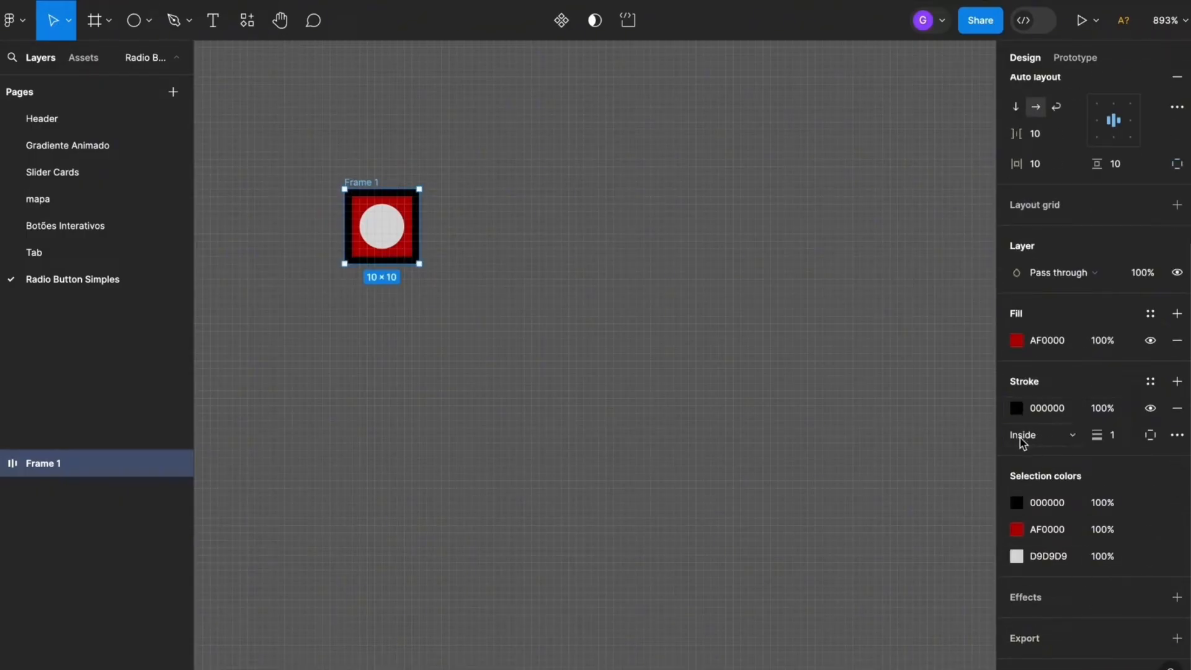
pyautogui.click(1039, 435)
pyautogui.click(1039, 452)
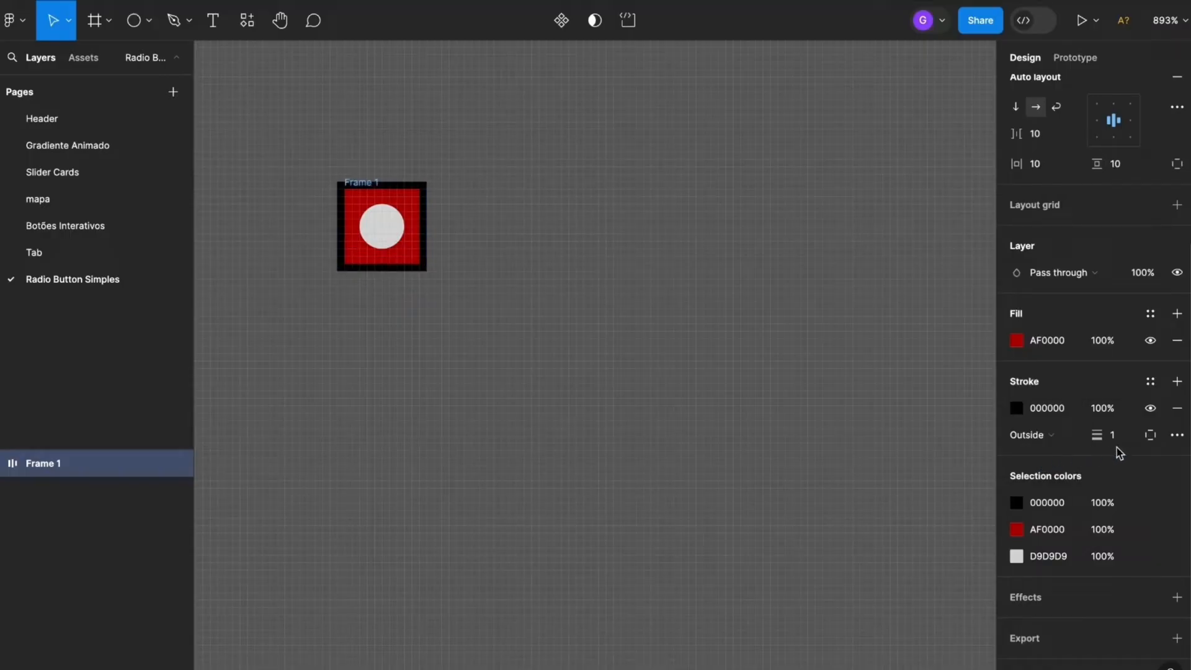
# Set the frame's corner radius to 30
pyautogui.scroll(4, 1108, 437)
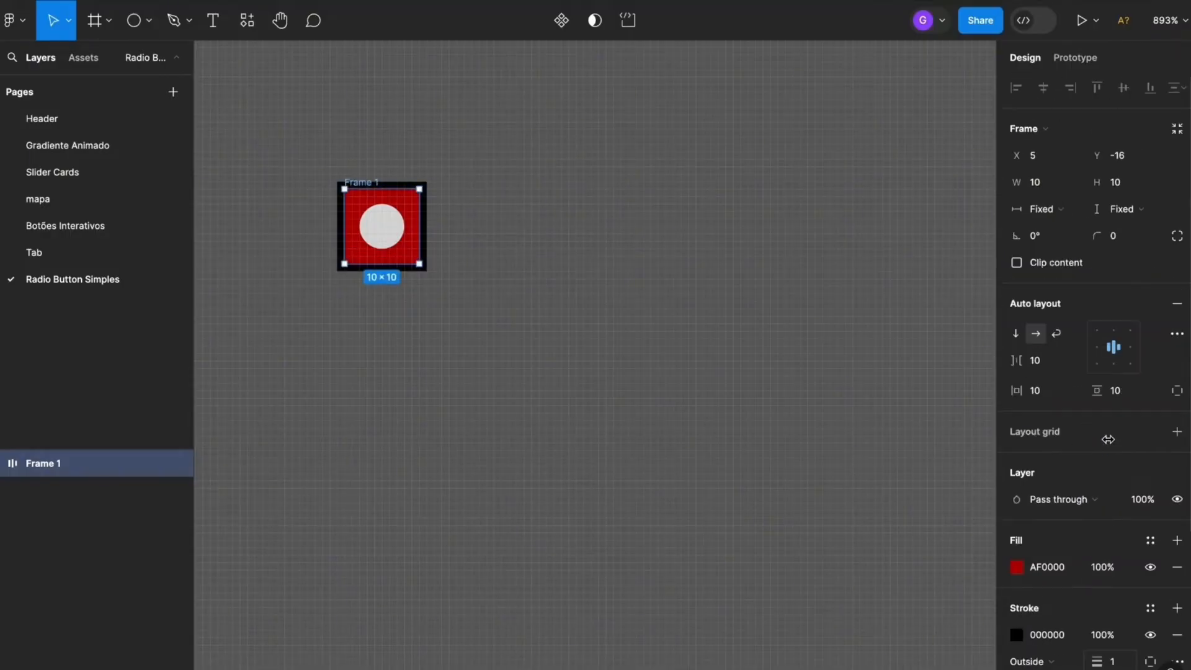
pyautogui.click(1119, 238)
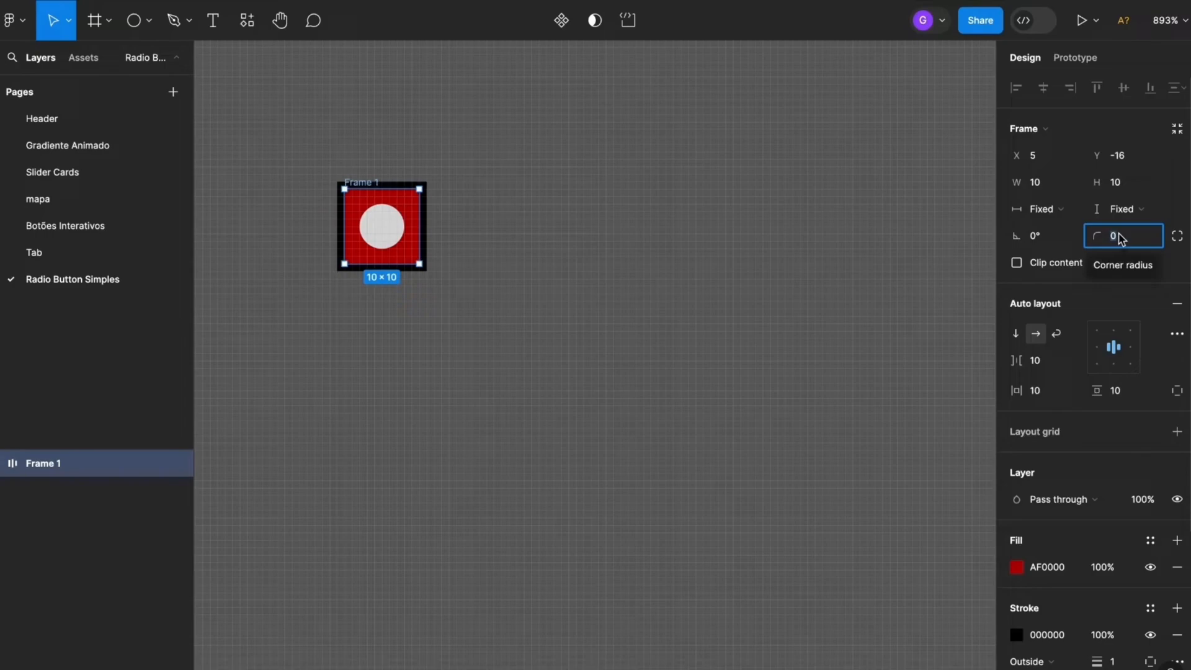
pyautogui.write('30')
pyautogui.press('Return')
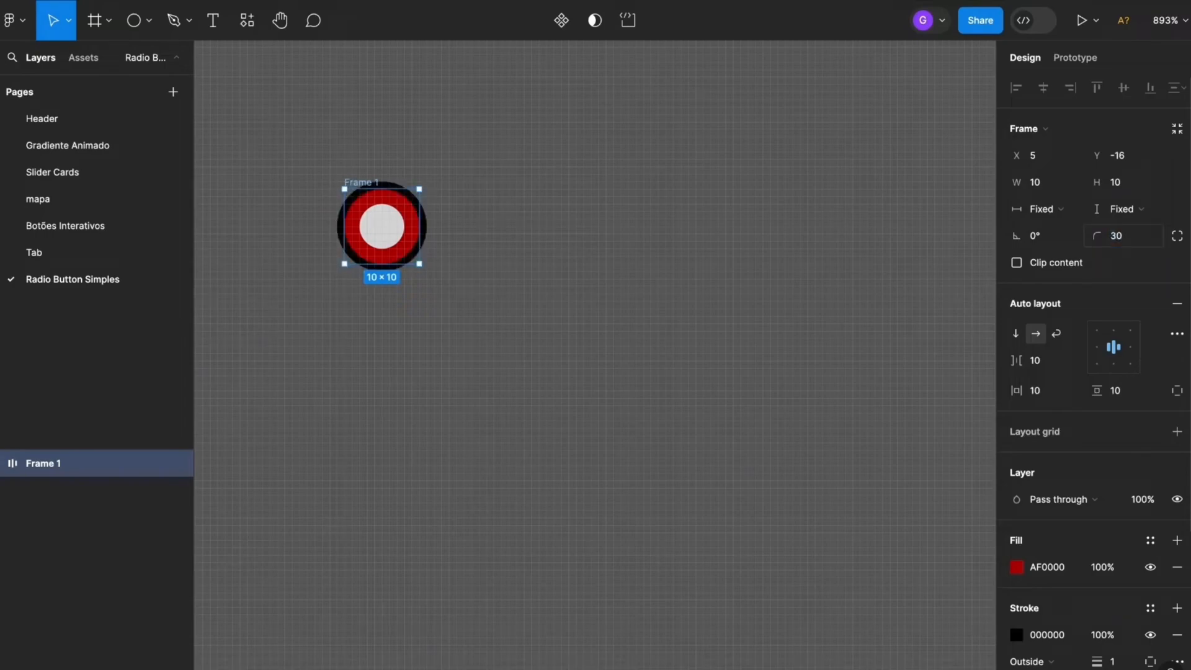
# Change the inner circle's fill color to black 000000
pyautogui.click(391, 230)
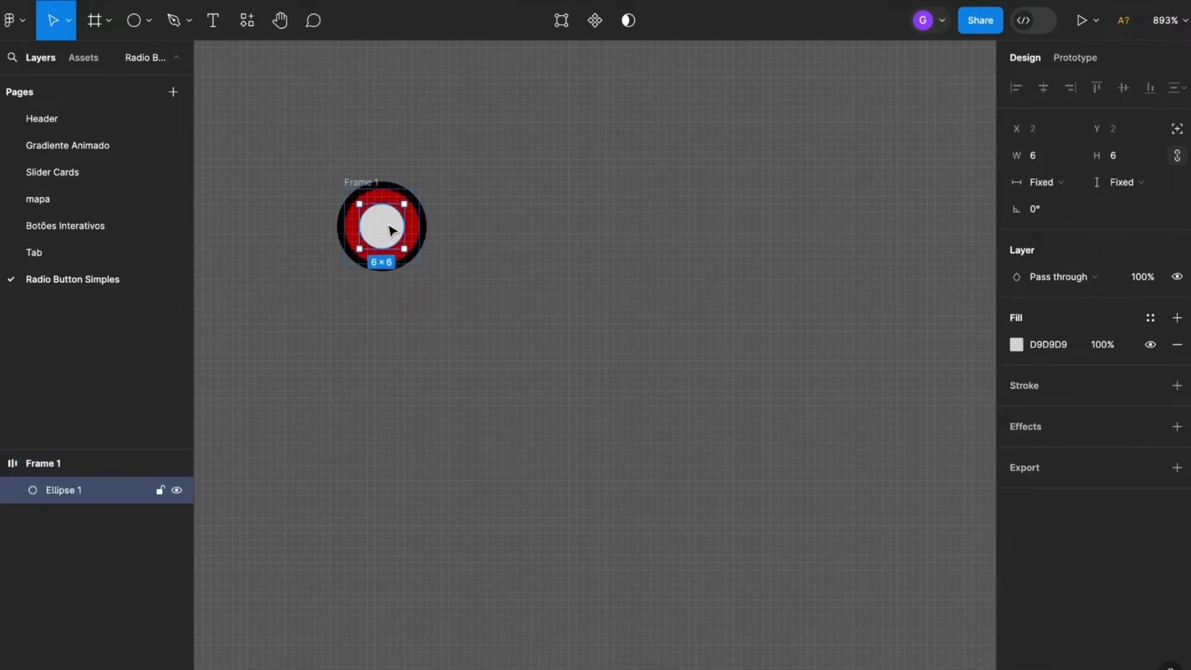
pyautogui.click(1016, 344)
pyautogui.moveTo(921, 353); pyautogui.dragTo(728, 546)
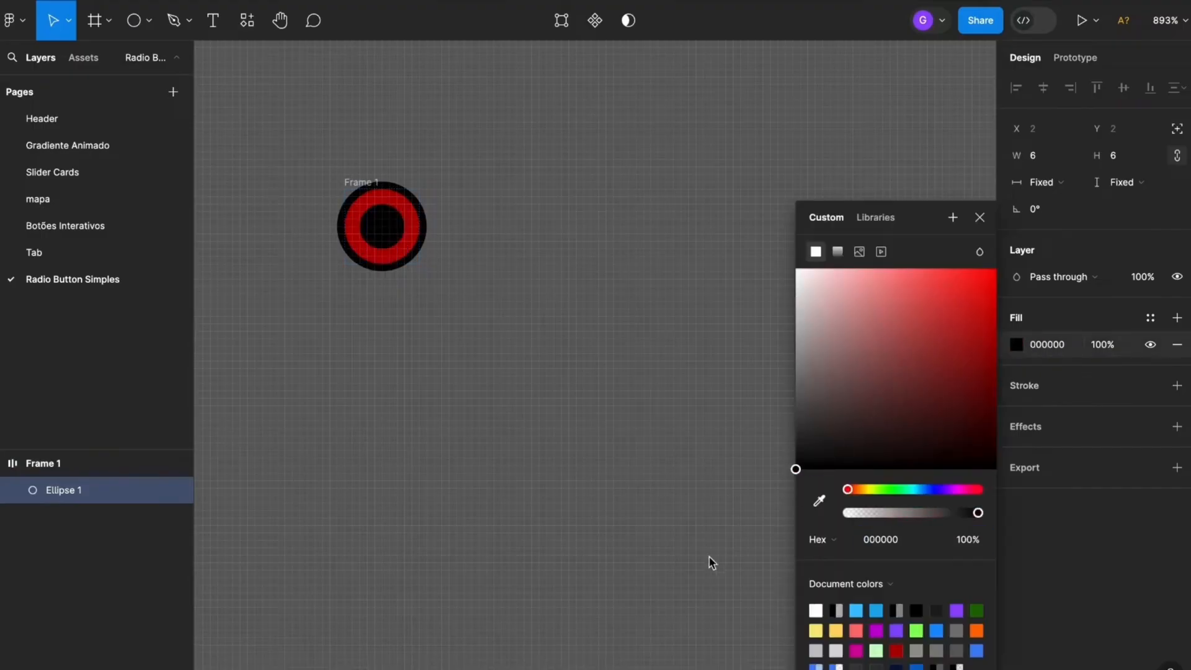
pyautogui.click(979, 217)
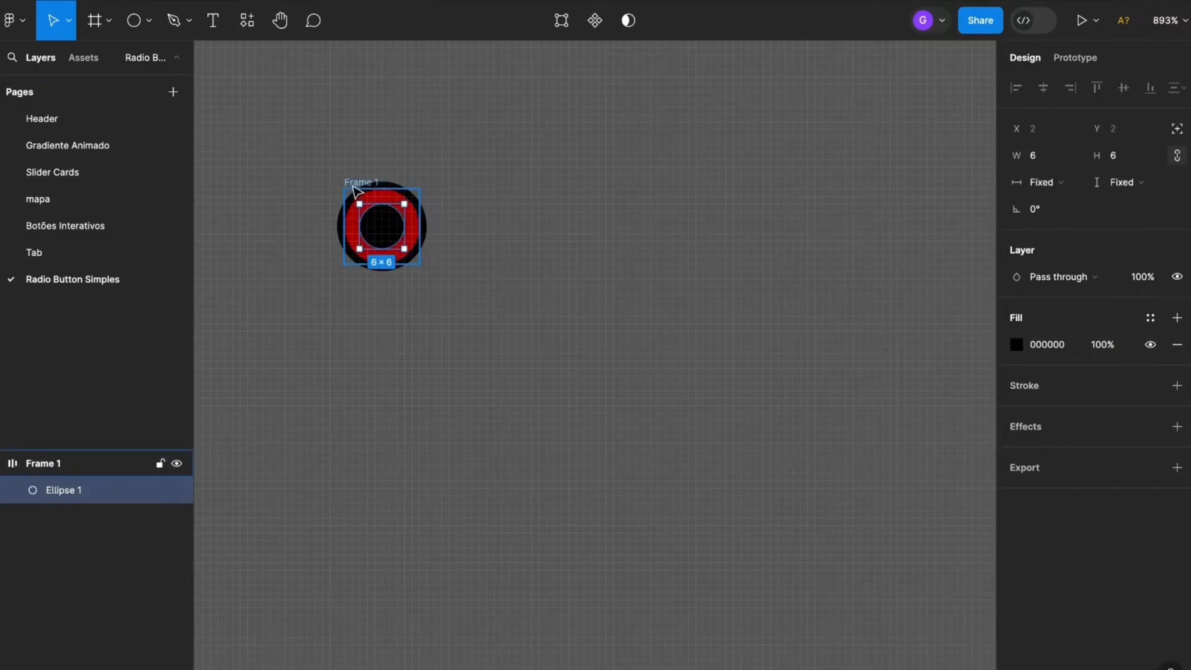
# Remove the red fill from the frame, keeping only its black stroke
pyautogui.click(355, 191)
pyautogui.scroll(-3, 1116, 297)
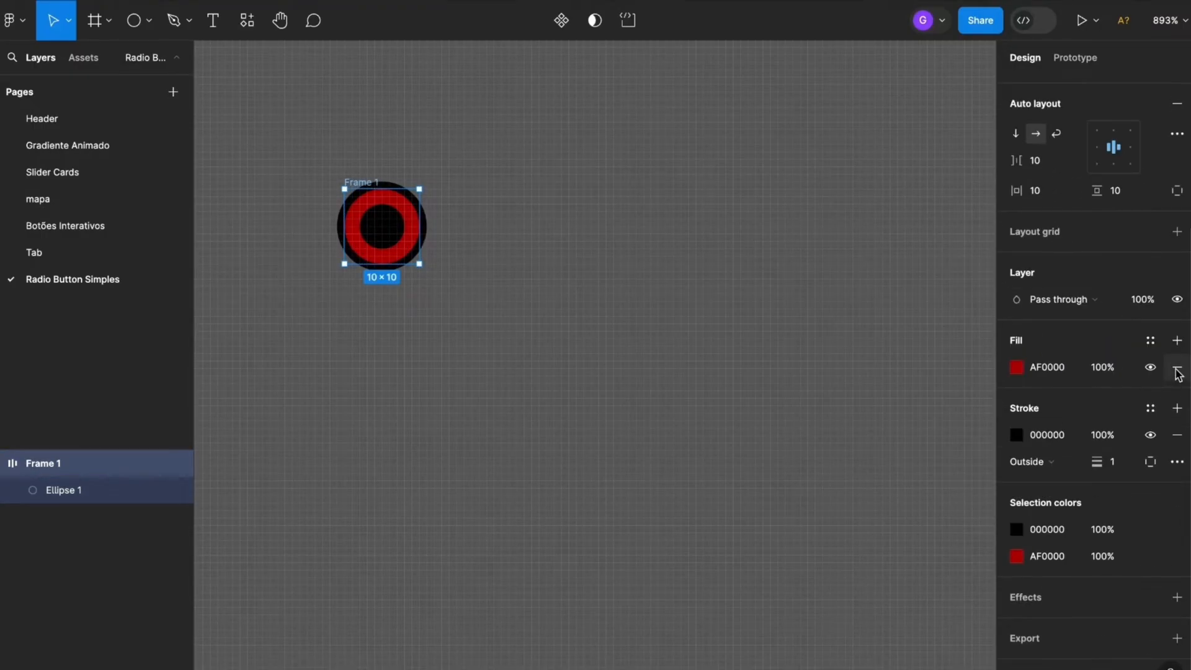
pyautogui.click(1177, 371)
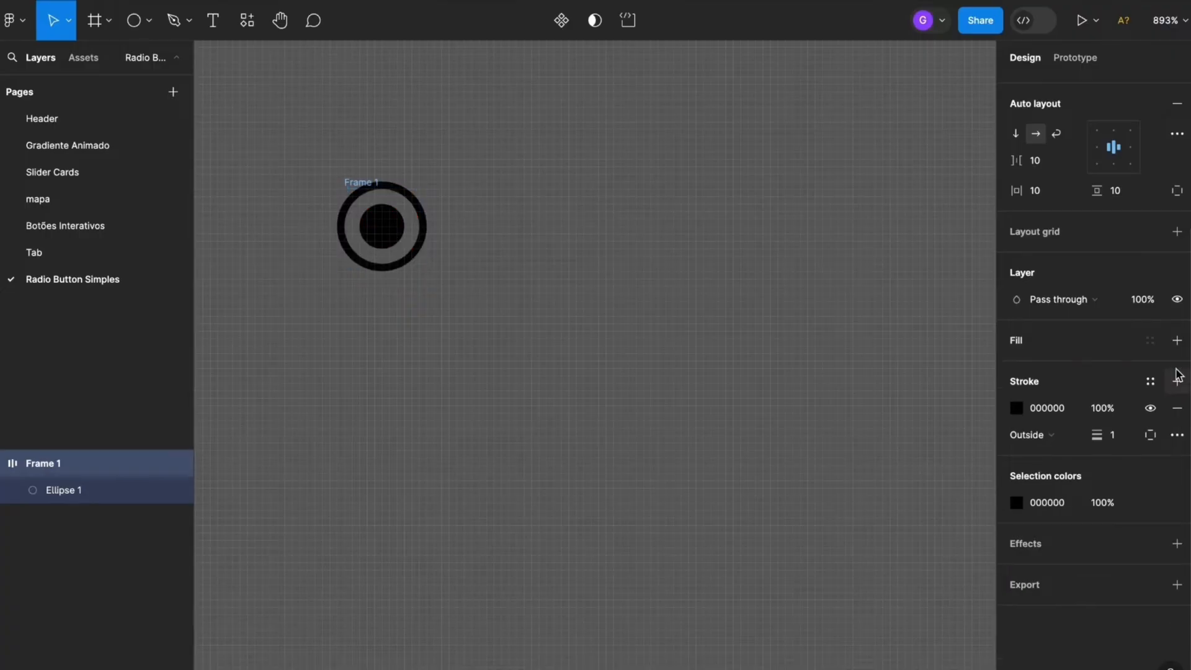
pyautogui.click(676, 360)
# Rename the frame as Radio
pyautogui.scroll(-3, 662, 359)
pyautogui.scroll(2, 542, 333)
pyautogui.click(504, 248)
pyautogui.doubleClick(504, 248)
pyautogui.write('Radio')
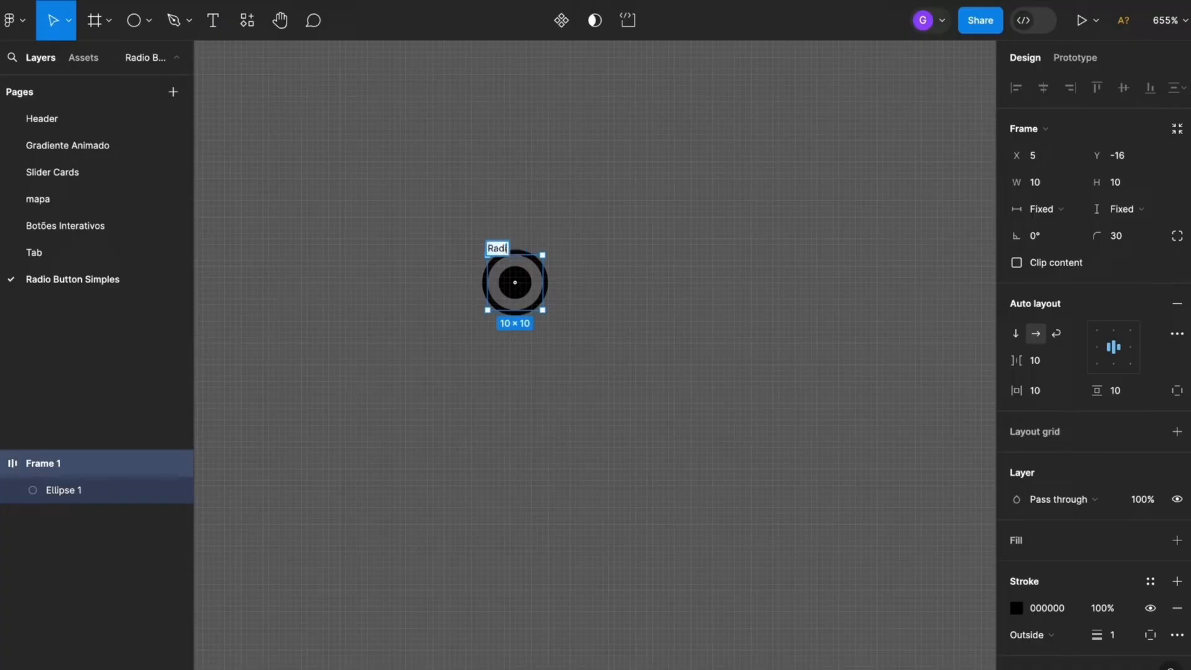
pyautogui.press('Return')
# Turn the Radio frame into a component and add a second variant to it
pyautogui.click(561, 20)
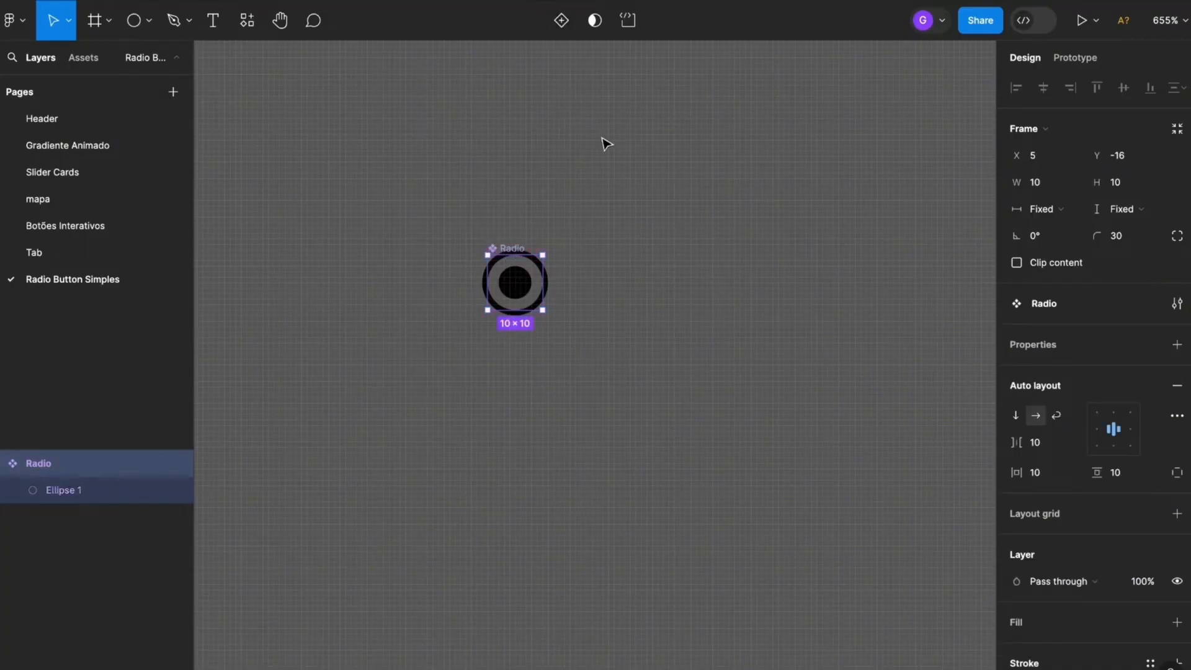
pyautogui.click(562, 20)
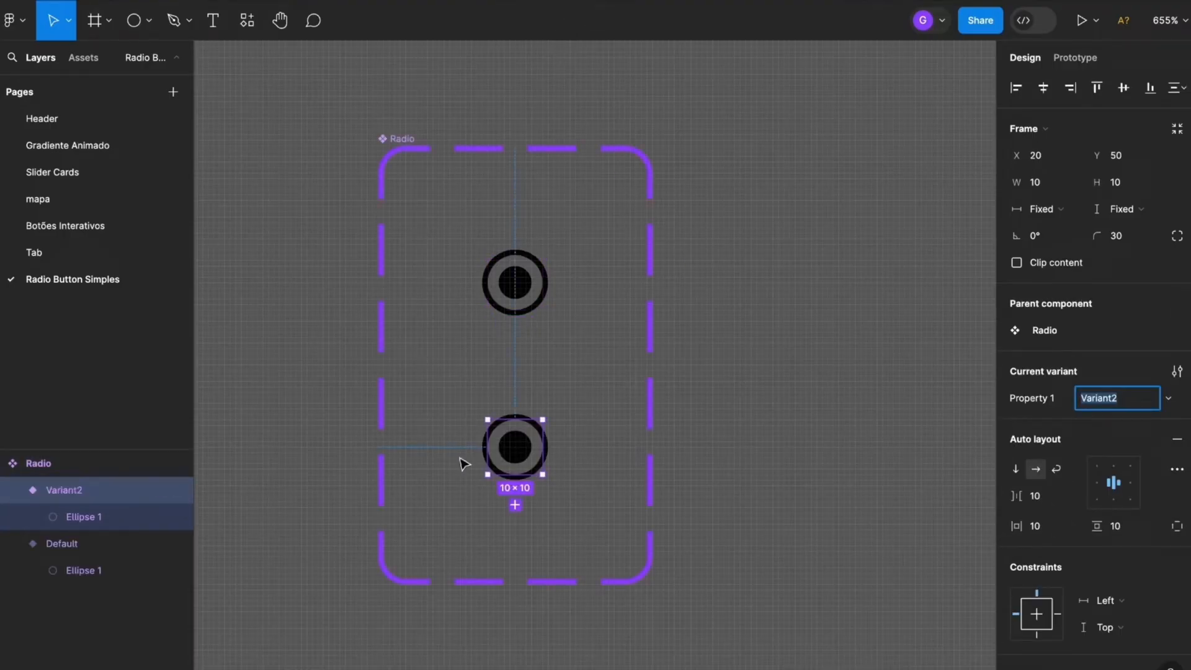
pyautogui.click(805, 377)
# Rename the Default variant of the Radio component as Inicial
pyautogui.moveTo(777, 397); pyautogui.dragTo(779, 367)
pyautogui.click(537, 265)
pyautogui.click(543, 406)
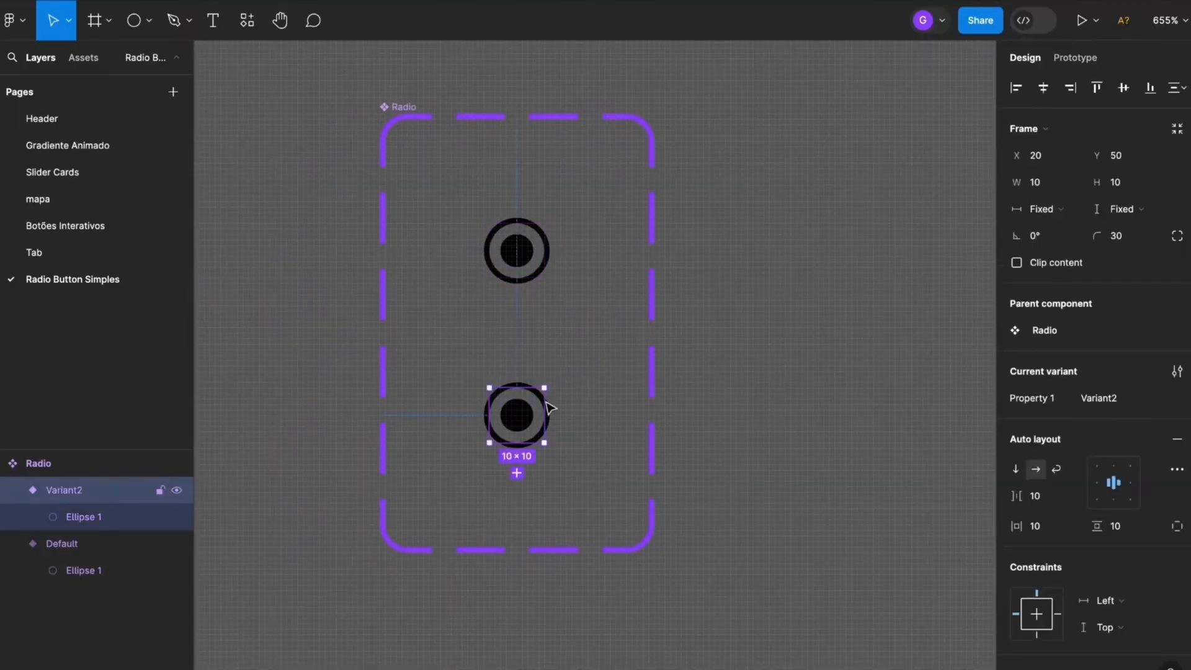
pyautogui.click(532, 256)
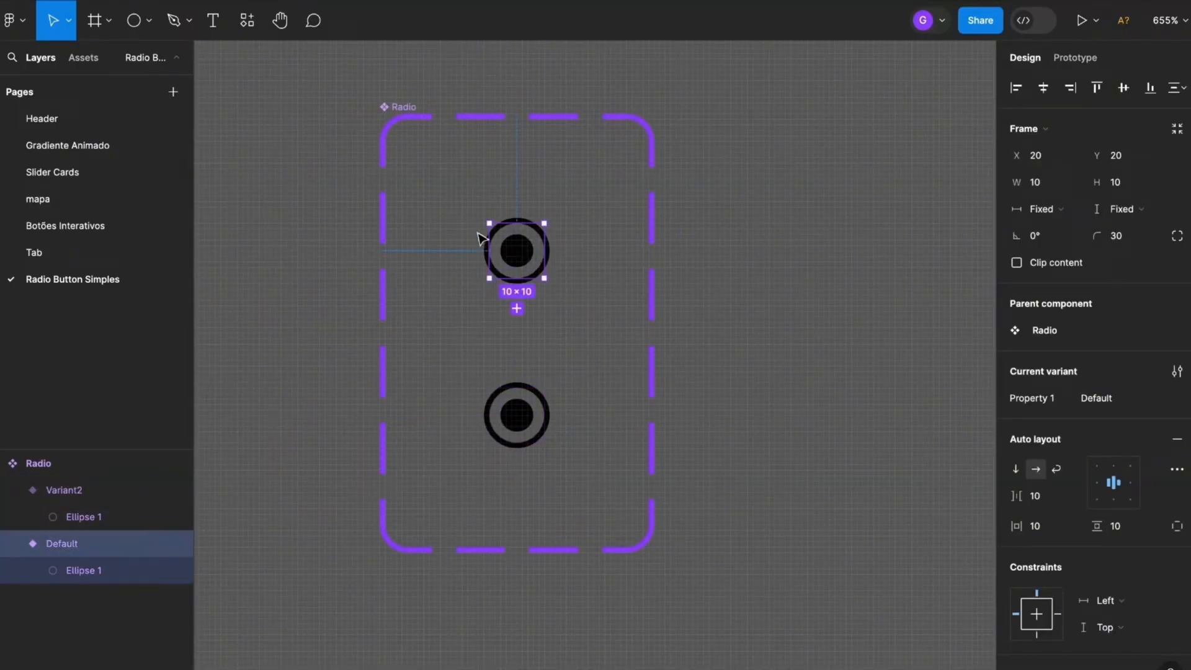
pyautogui.click(1116, 404)
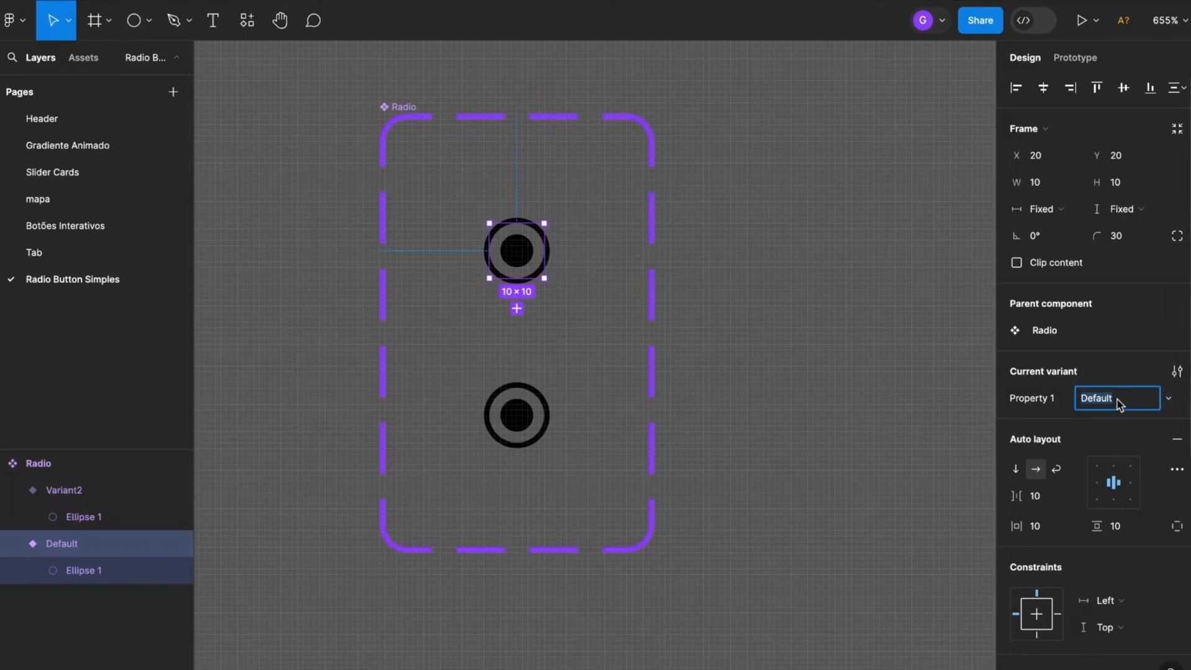
pyautogui.write('Inicial')
pyautogui.press('Return')
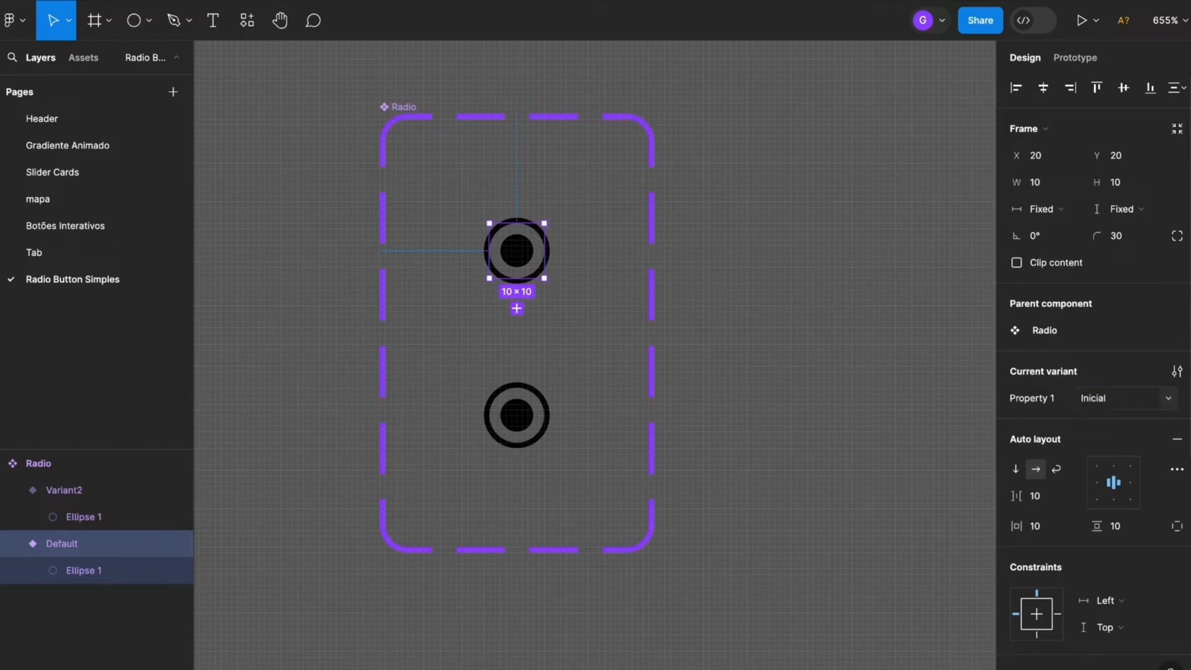
# Rename the second variant of the Radio component as Selecionado
pyautogui.click(516, 413)
pyautogui.click(1139, 403)
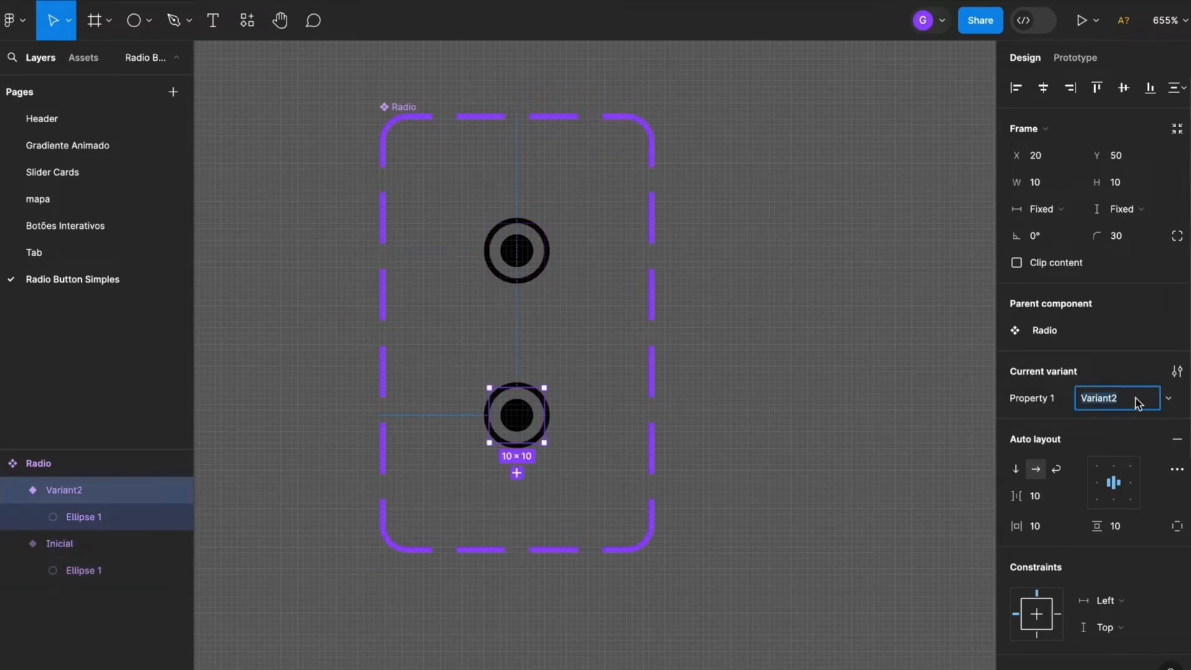
pyautogui.write('Selecionado')
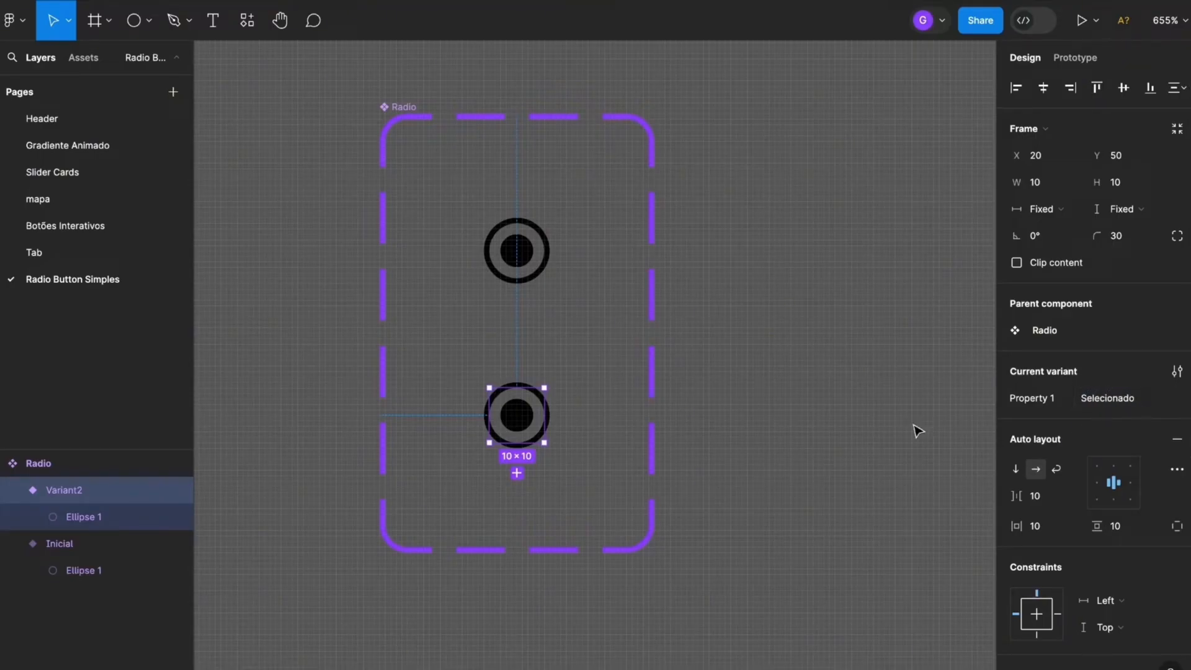
pyautogui.click(882, 427)
# Set the fill opacity of the inner circle in the Inicial variant of the Radio component to 0%
pyautogui.click(527, 257)
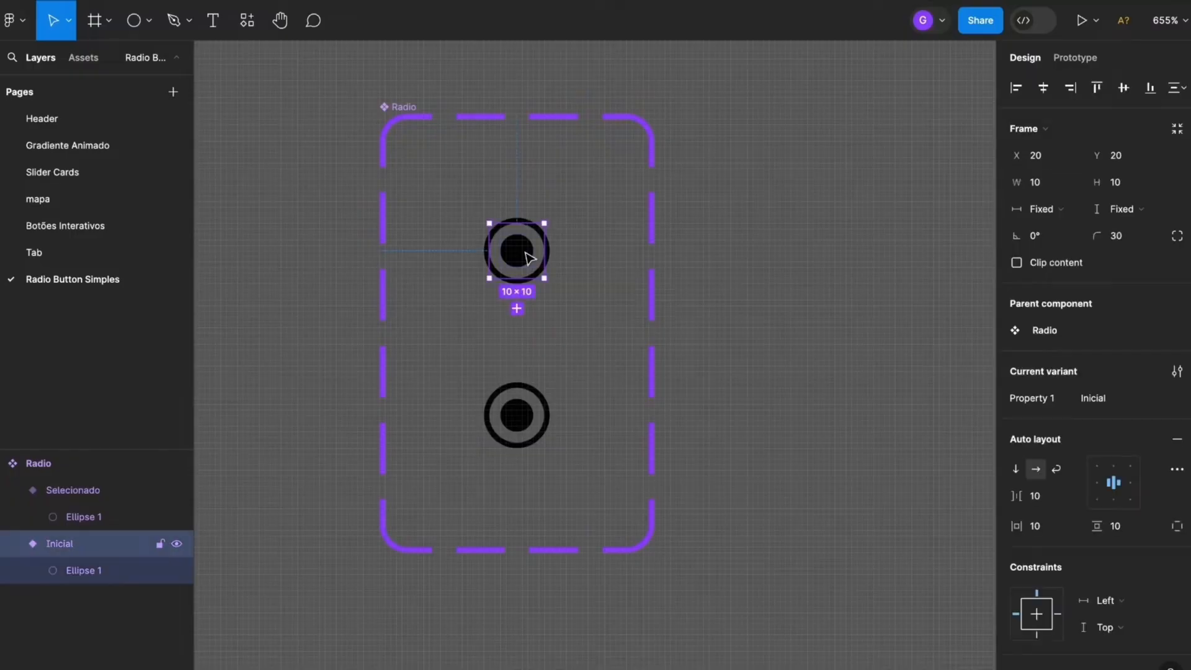
pyautogui.scroll(5, 527, 254)
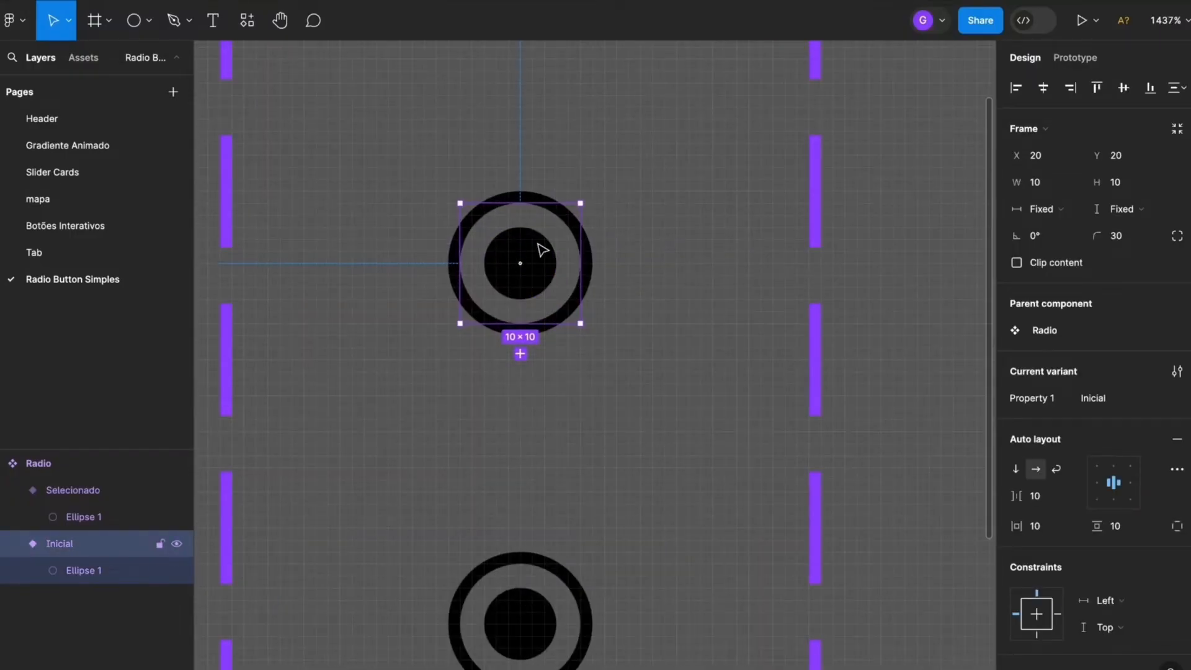
pyautogui.click(541, 251)
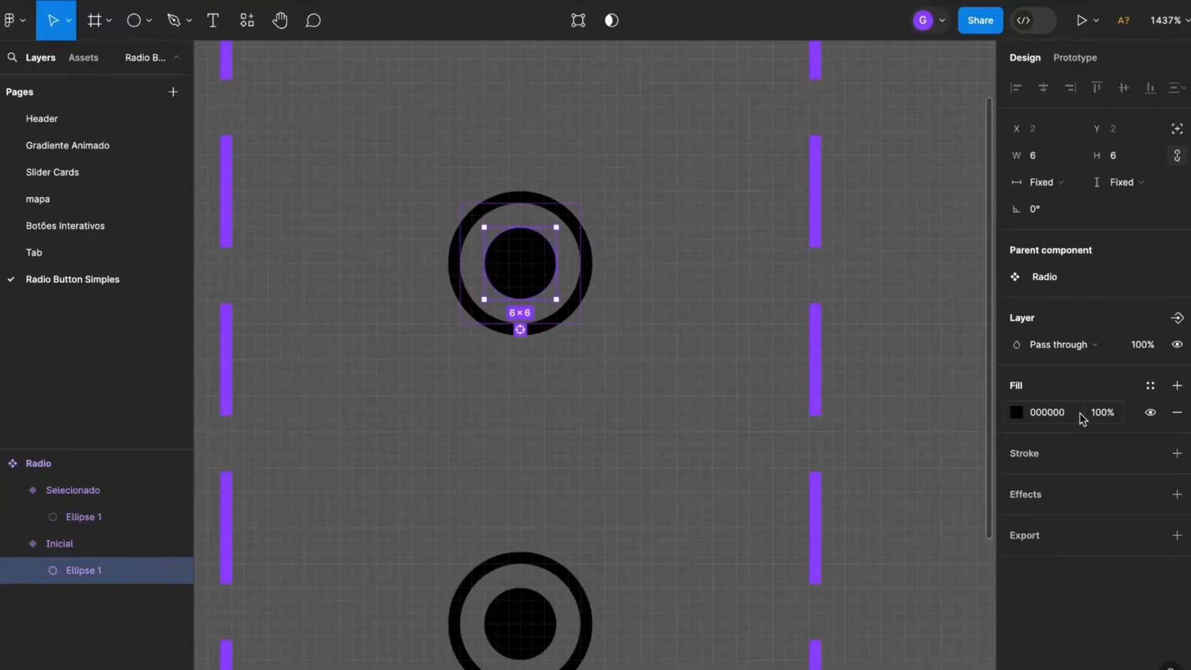
pyautogui.click(1112, 414)
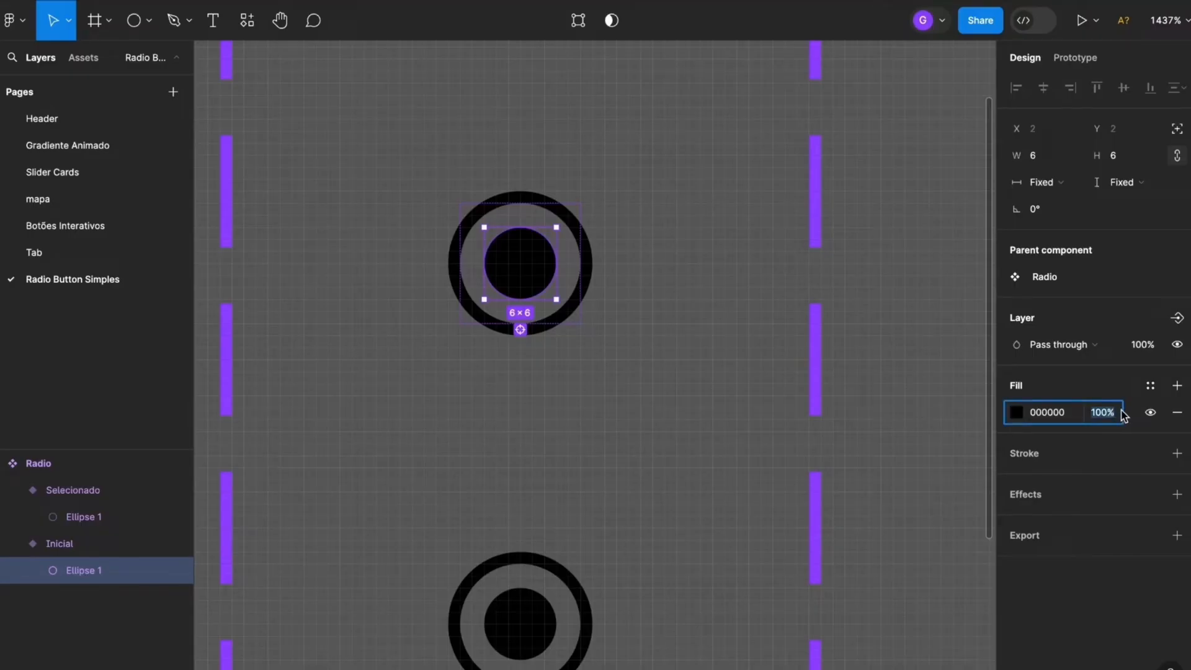
pyautogui.write('0')
pyautogui.press('Return')
pyautogui.click(690, 354)
pyautogui.scroll(-5, 653, 395)
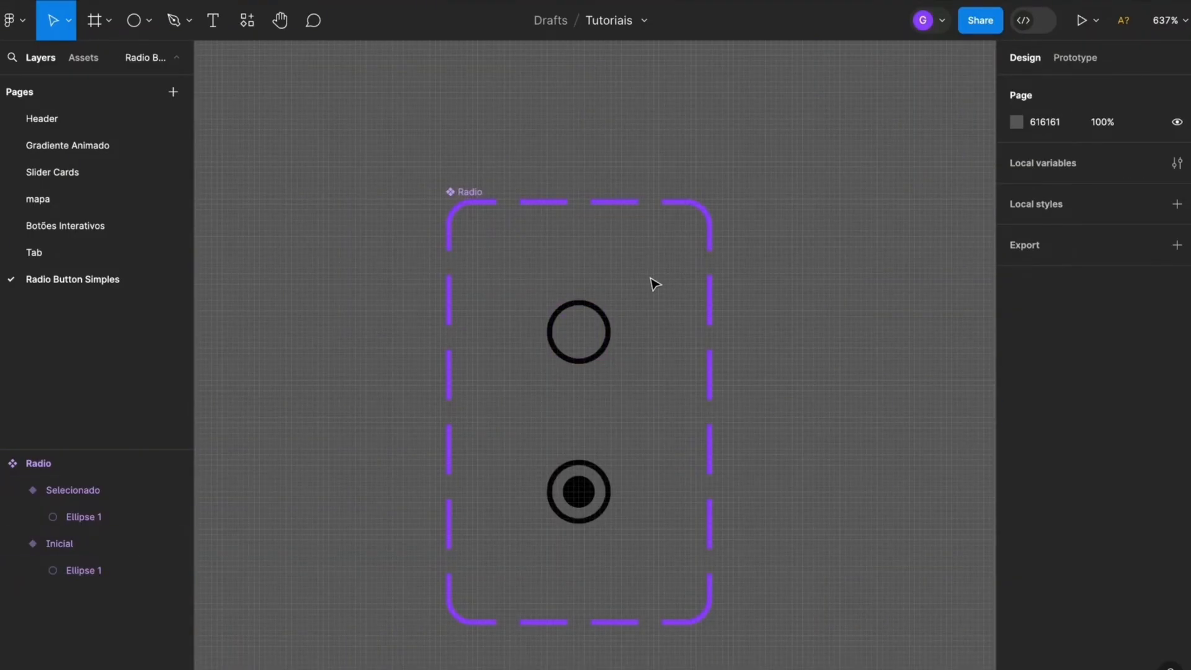
# Place an instance of the local Radio component on the empty canvas beside the Radio component set
pyautogui.scroll(-8, 556, 417)
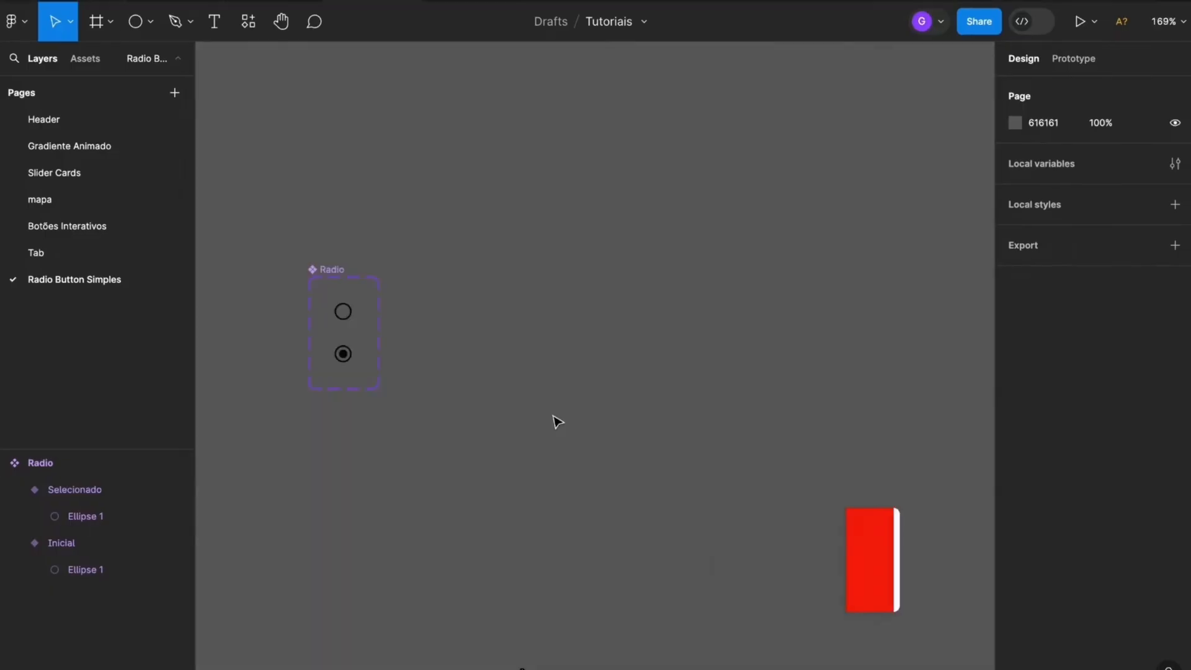
pyautogui.click(87, 62)
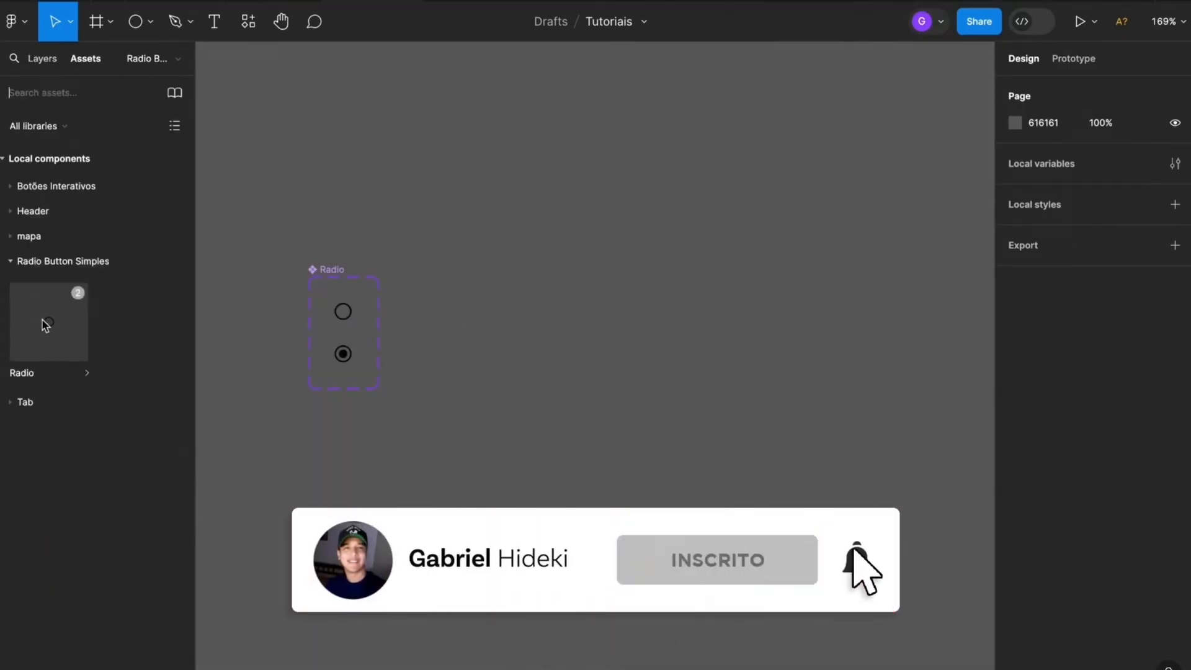
pyautogui.moveTo(53, 327); pyautogui.dragTo(534, 345)
pyautogui.scroll(5, 537, 338)
pyautogui.click(669, 337)
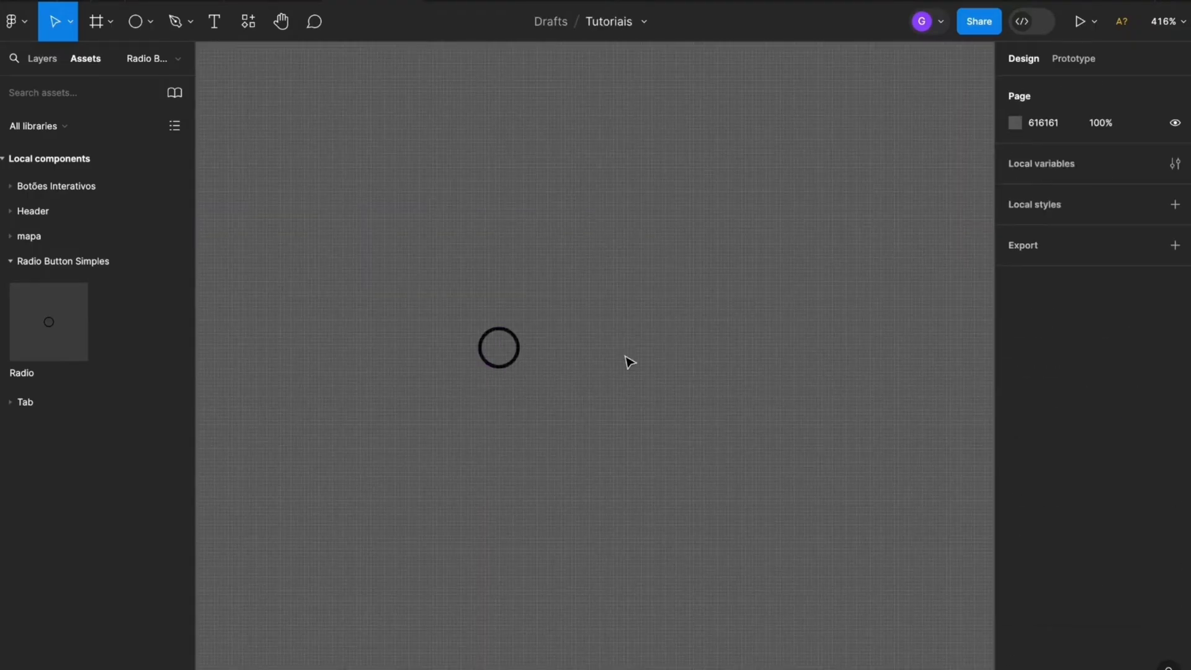
# Add the text label "Opção" just to the right of the radio instance
pyautogui.click(214, 21)
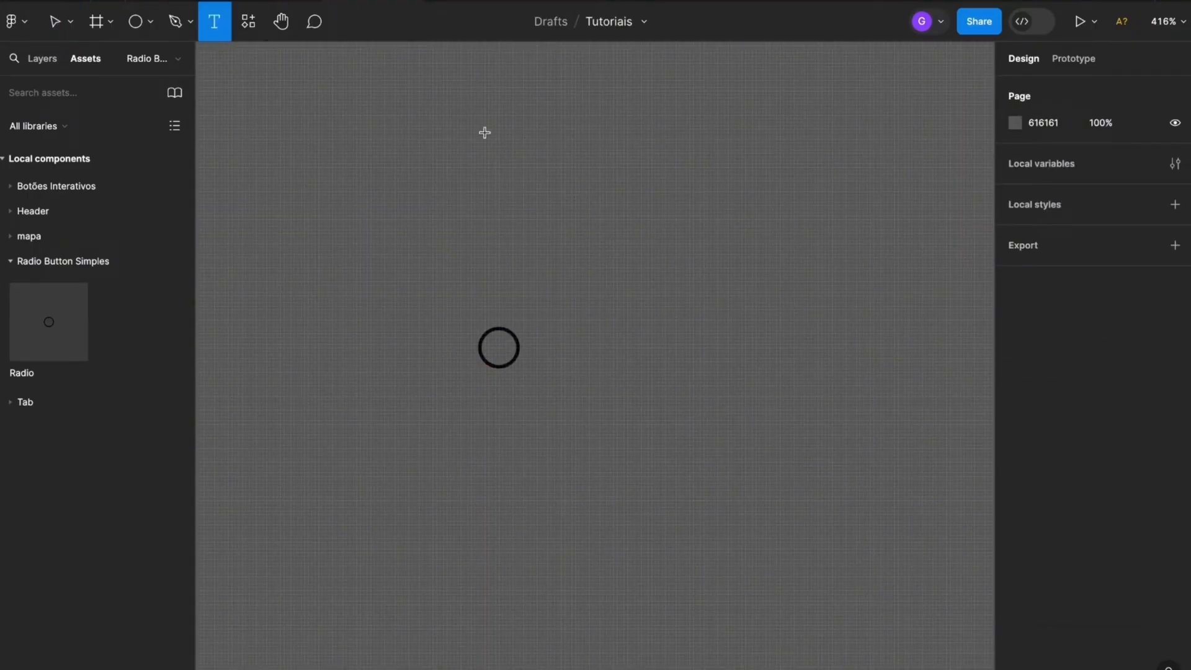
pyautogui.click(566, 347)
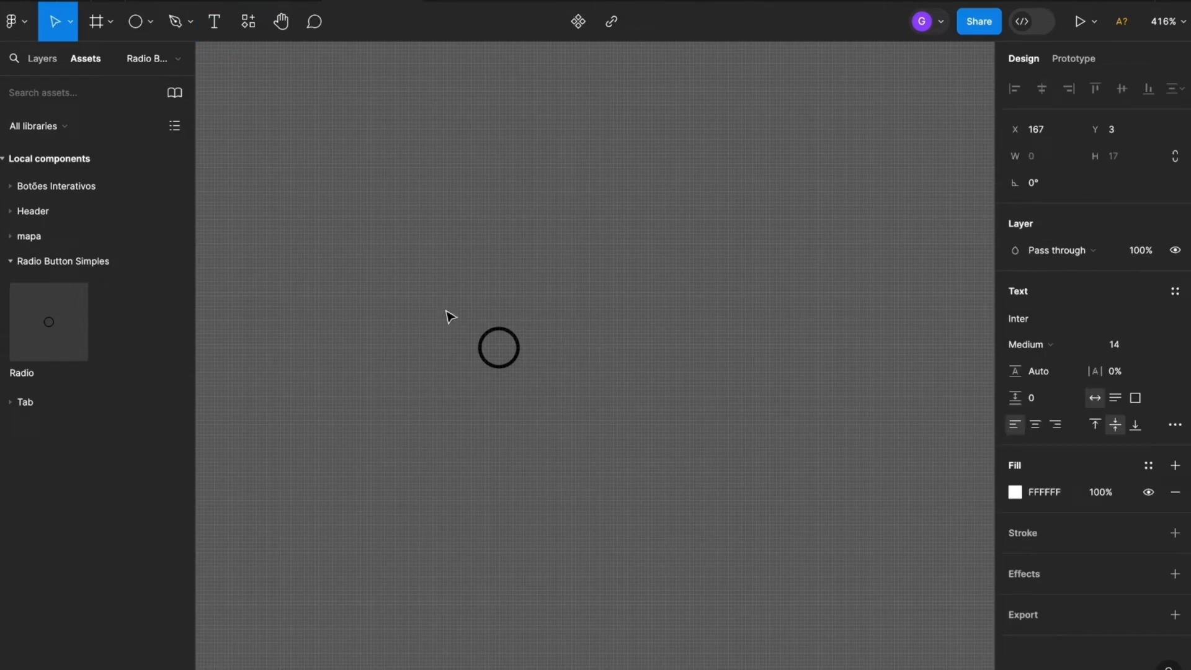
pyautogui.write('Opção')
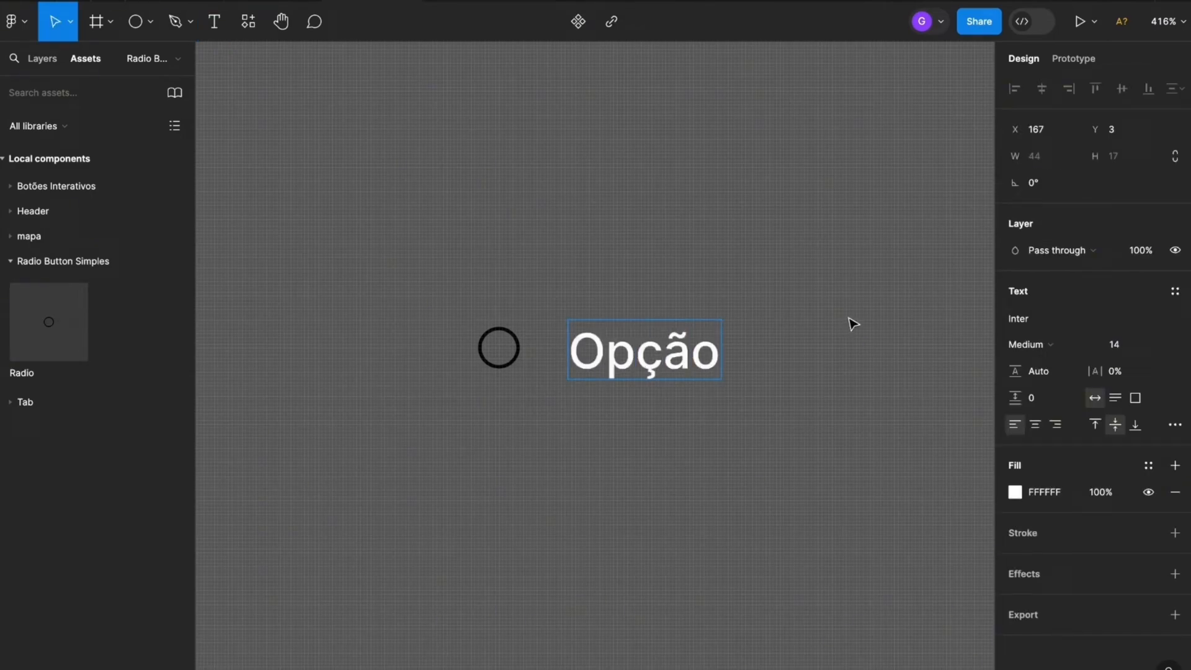
pyautogui.press('Escape')
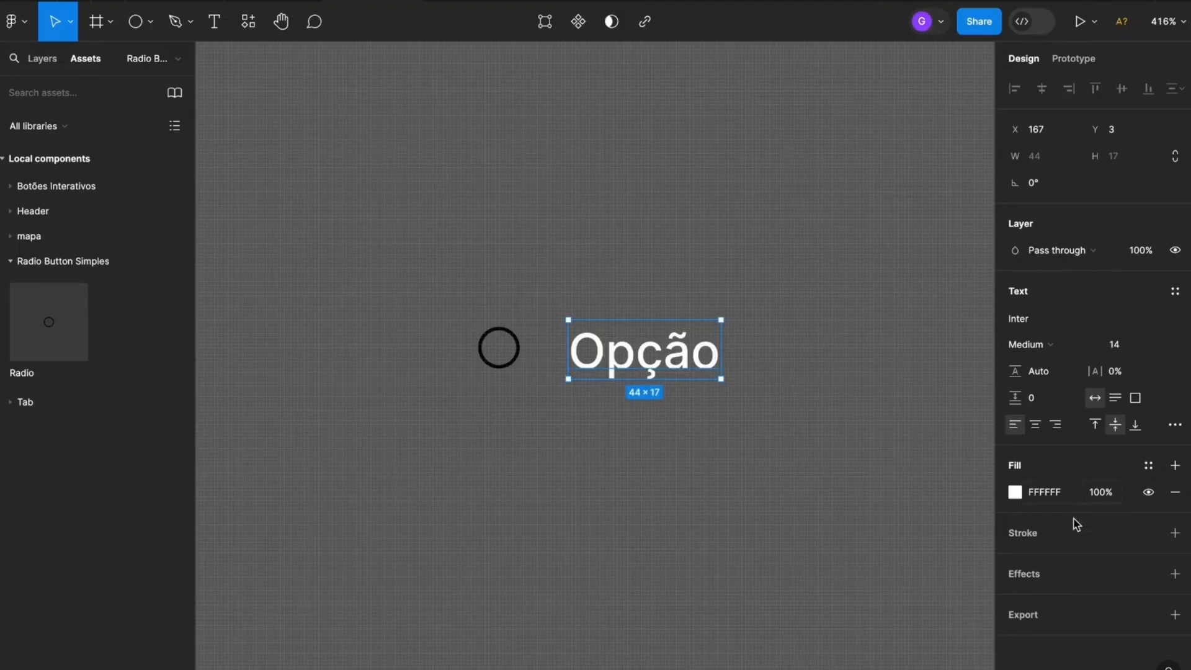
# Change the fill colour of the Opção label to black (000000)
pyautogui.click(1014, 491)
pyautogui.moveTo(866, 377)
pyautogui.mouseDown()
pyautogui.moveTo(693, 591)
pyautogui.moveTo(694, 580)
pyautogui.mouseUp()
pyautogui.click(702, 459)
# Wrap the radio instance and the Opção label together in an auto layout frame
pyautogui.moveTo(804, 298)
pyautogui.mouseDown()
pyautogui.moveTo(609, 349)
pyautogui.moveTo(502, 350)
pyautogui.mouseUp()
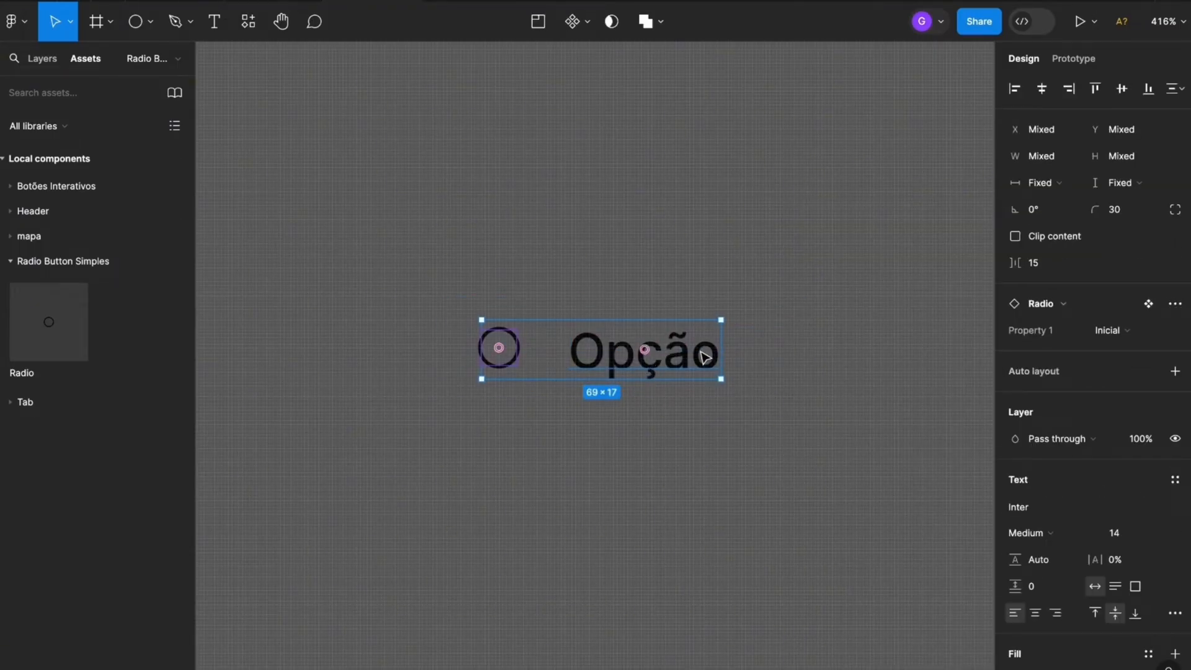
pyautogui.rightClick(701, 354)
pyautogui.click(776, 489)
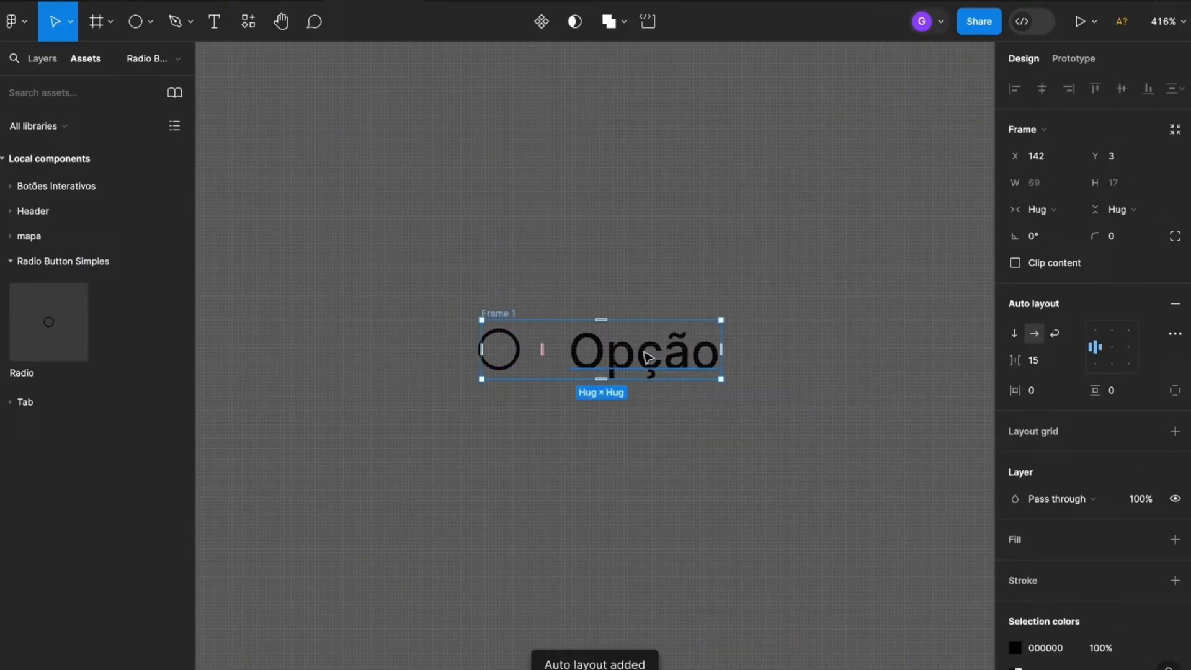
# Rename the auto layout frame as Item and set the spacing between its radio and label to 5
pyautogui.doubleClick(509, 313)
pyautogui.write('Item')
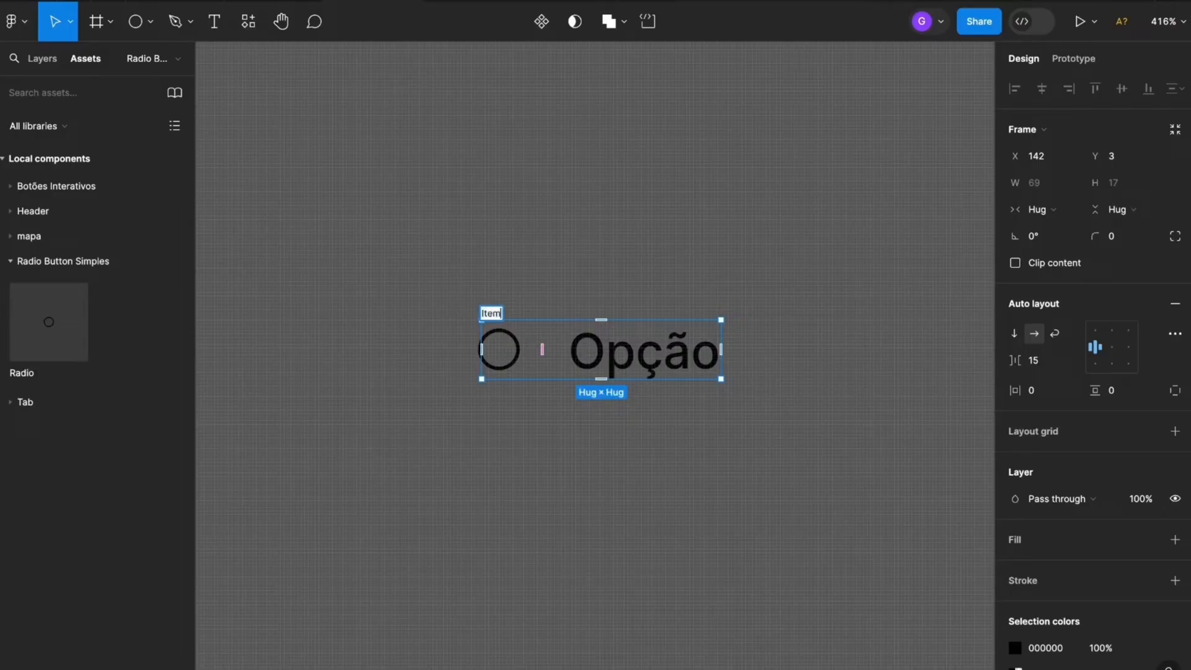
pyautogui.press('Return')
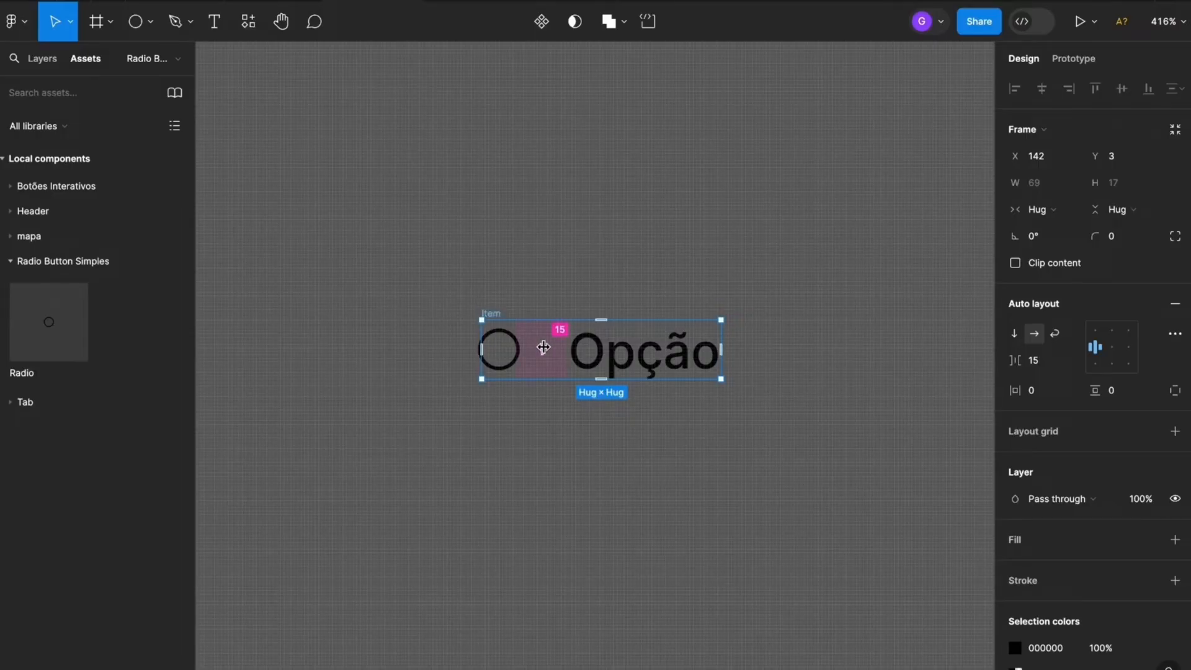
pyautogui.moveTo(540, 350); pyautogui.dragTo(526, 348)
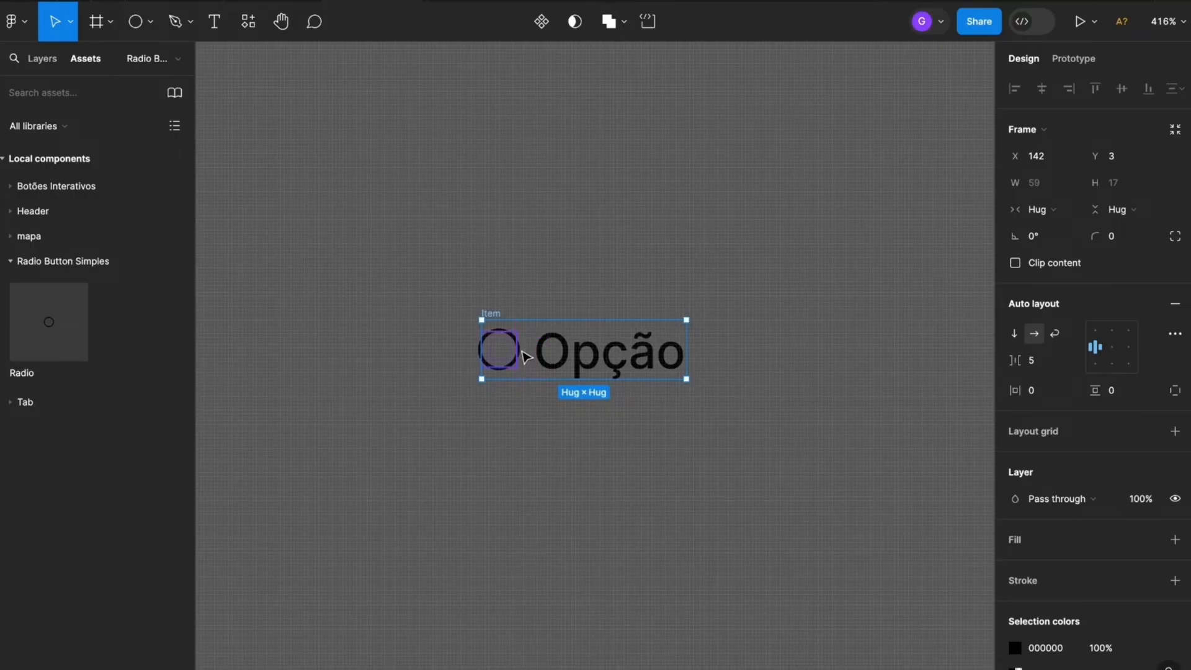
pyautogui.click(555, 415)
# Move the Item frame next to the Radio component set with their top edges aligned, at about X 65, Y -36
pyautogui.scroll(-5, 564, 428)
pyautogui.hscroll(2, 574, 431)
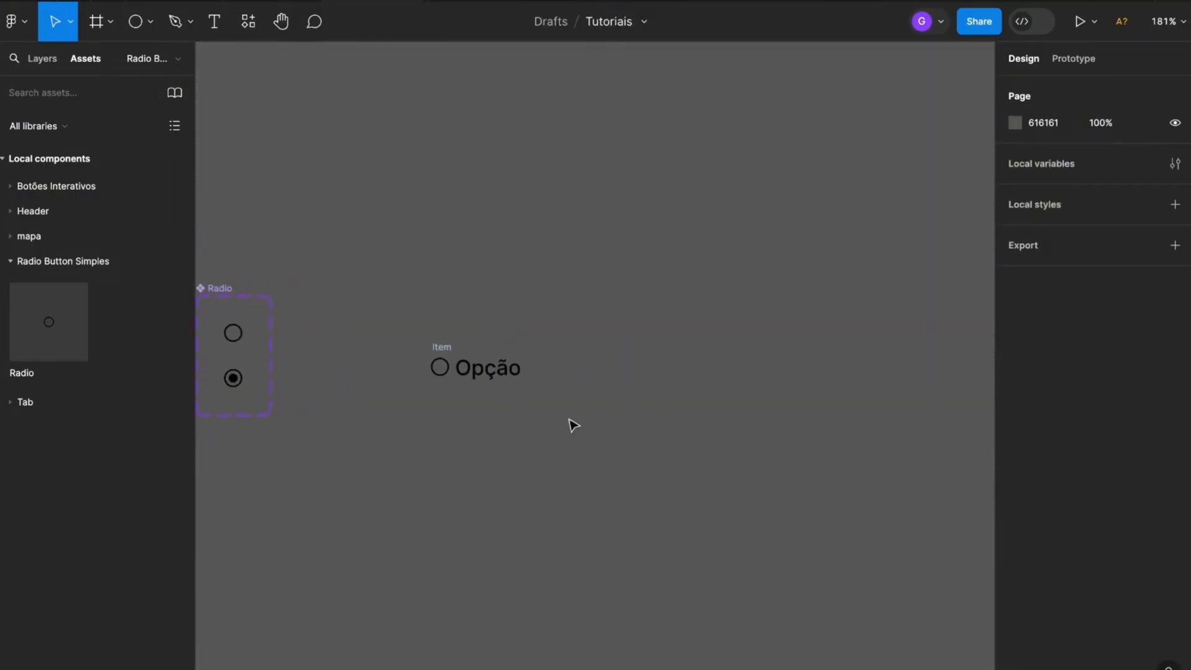
pyautogui.moveTo(444, 348); pyautogui.dragTo(363, 298)
pyautogui.hscroll(-3, 566, 383)
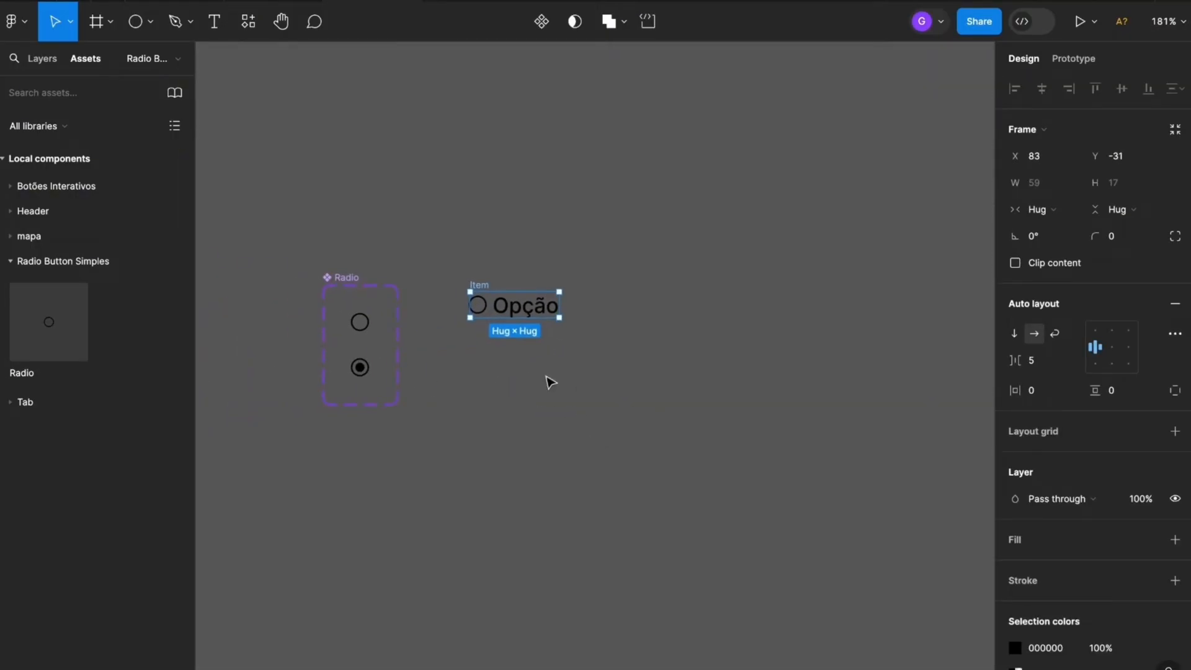
pyautogui.scroll(2, 424, 415)
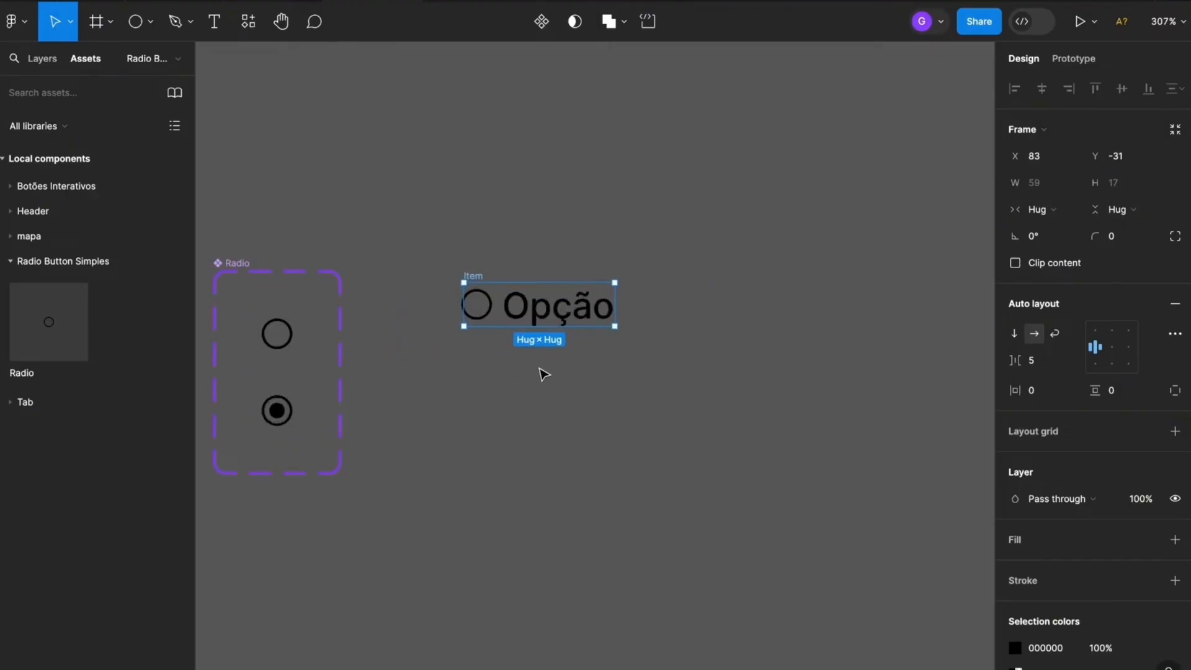
pyautogui.scroll(2, 702, 316)
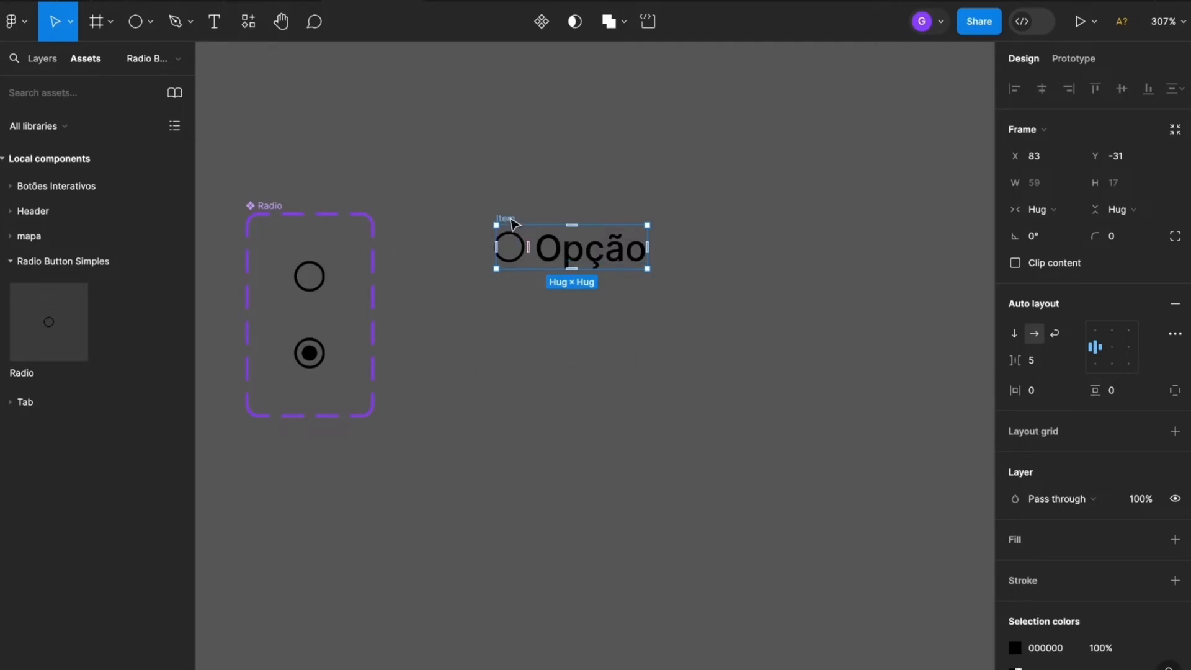
pyautogui.moveTo(512, 224); pyautogui.dragTo(466, 211)
# Turn the Item frame into a component and add a second variant to it
pyautogui.click(541, 21)
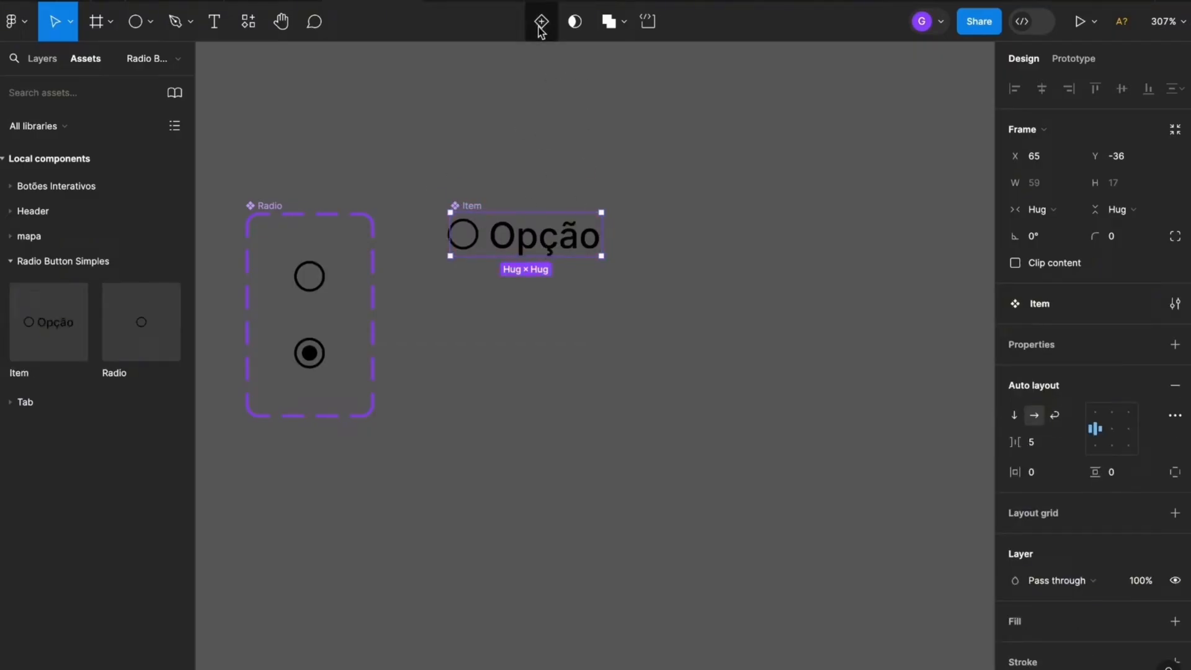
pyautogui.click(541, 25)
pyautogui.click(821, 250)
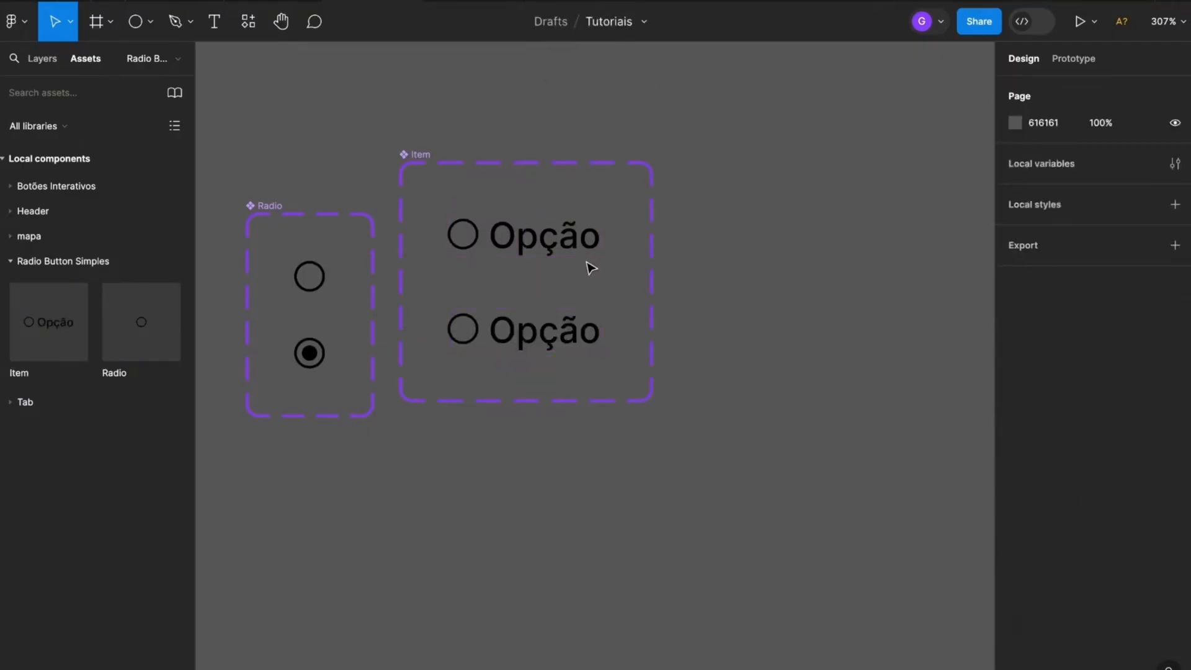
# Set the layer opacity of the Default variant of the Item component to 60%
pyautogui.click(497, 251)
pyautogui.scroll(3, 492, 231)
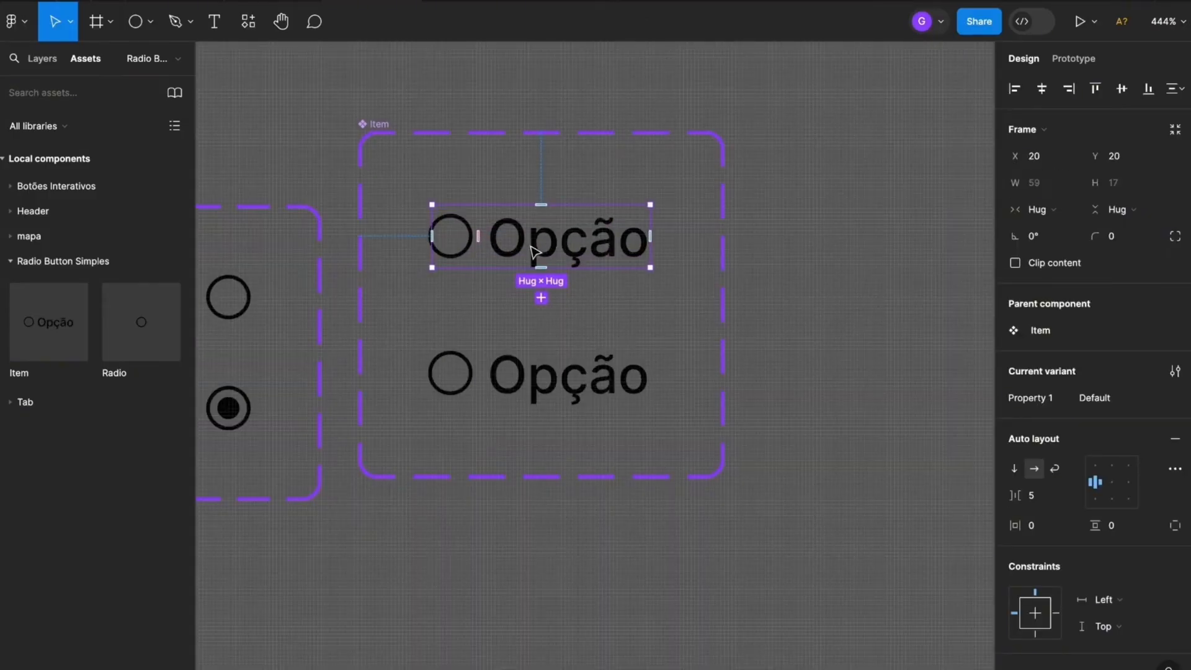
pyautogui.scroll(-5, 1129, 589)
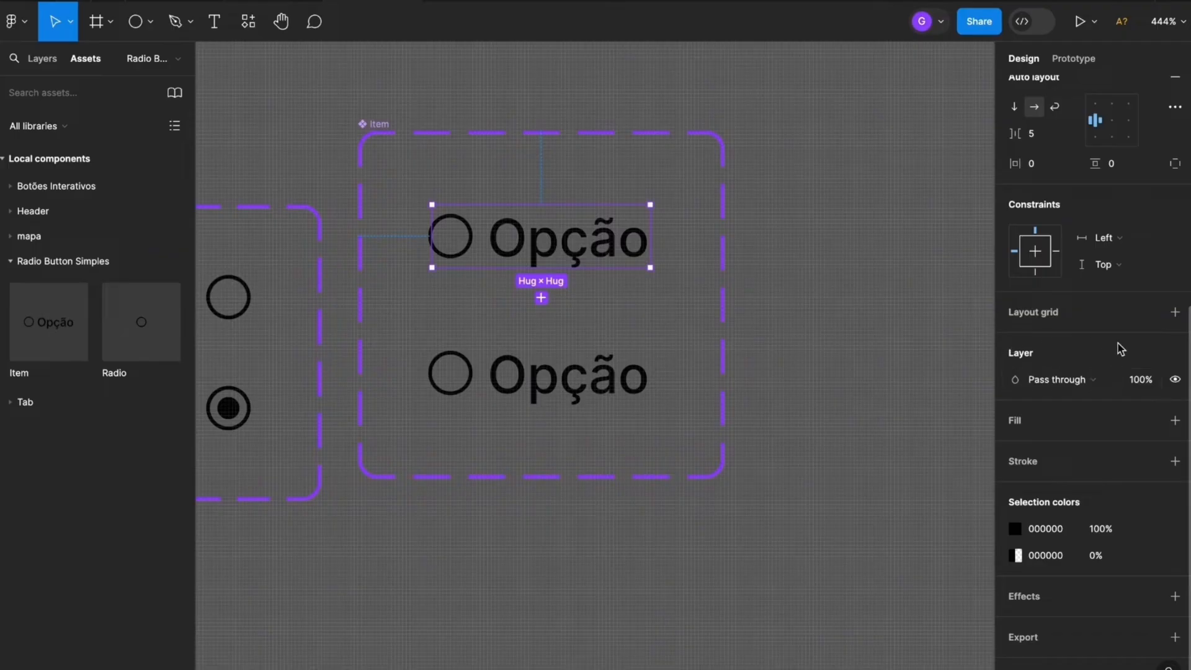
pyautogui.click(1144, 382)
pyautogui.write('60')
pyautogui.press('Return')
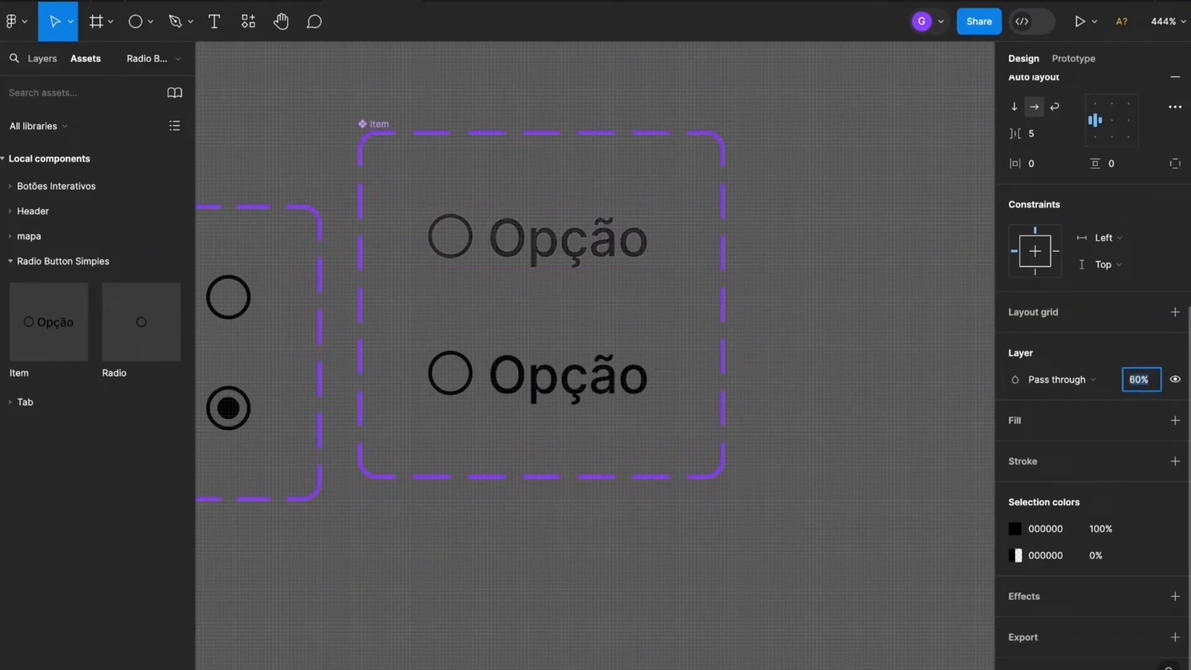
pyautogui.click(921, 422)
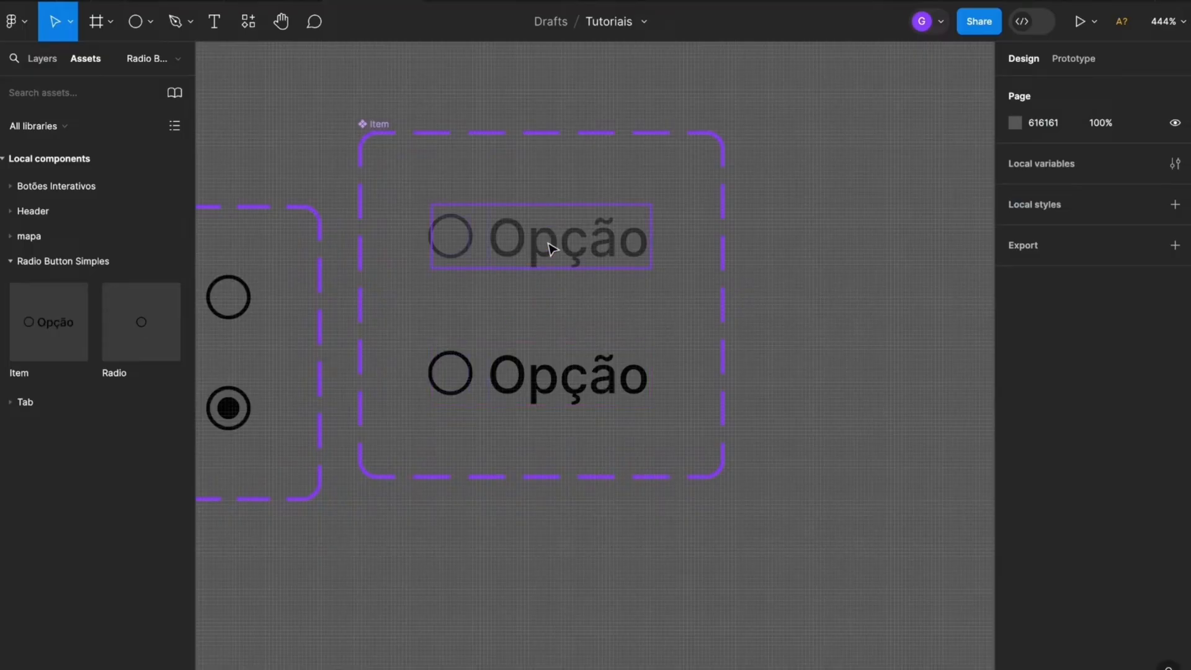
# Switch the nested radio instance in the second Item variant to its Selecionado variant
pyautogui.click(592, 394)
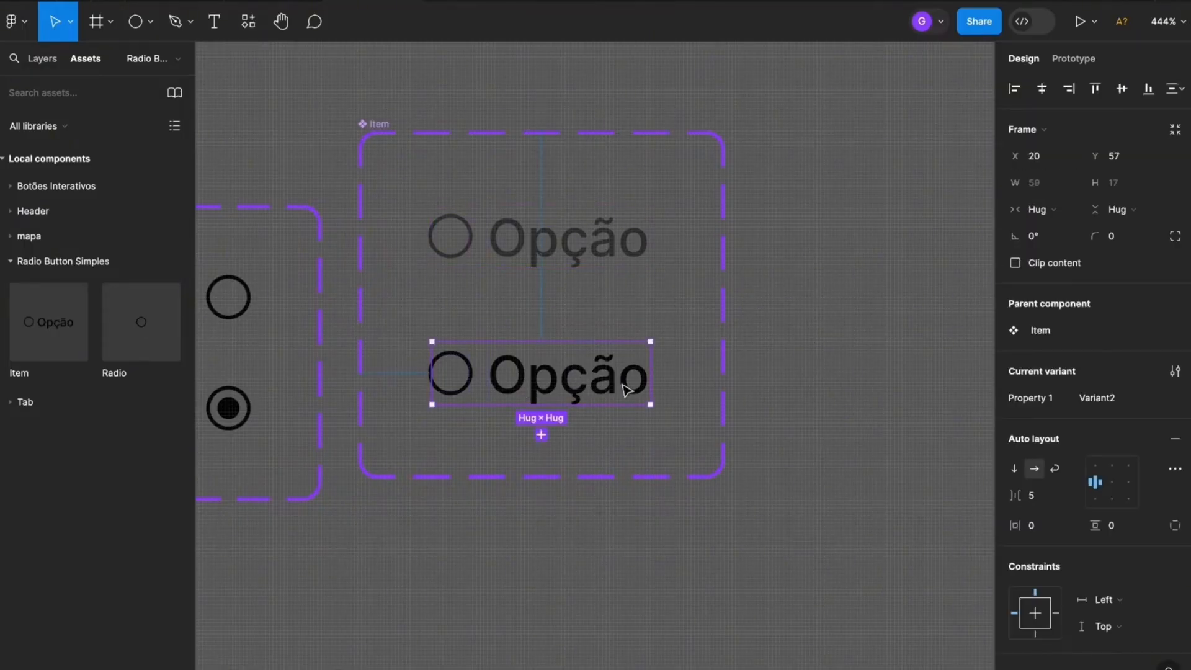
pyautogui.doubleClick(459, 368)
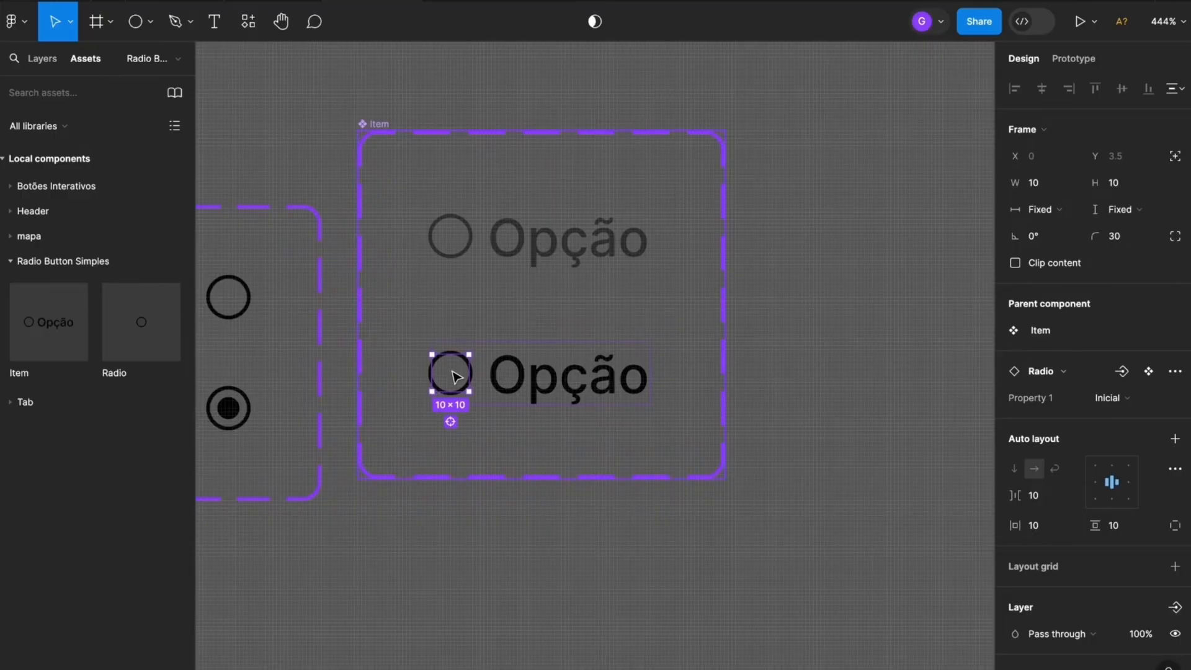
pyautogui.scroll(2, 455, 370)
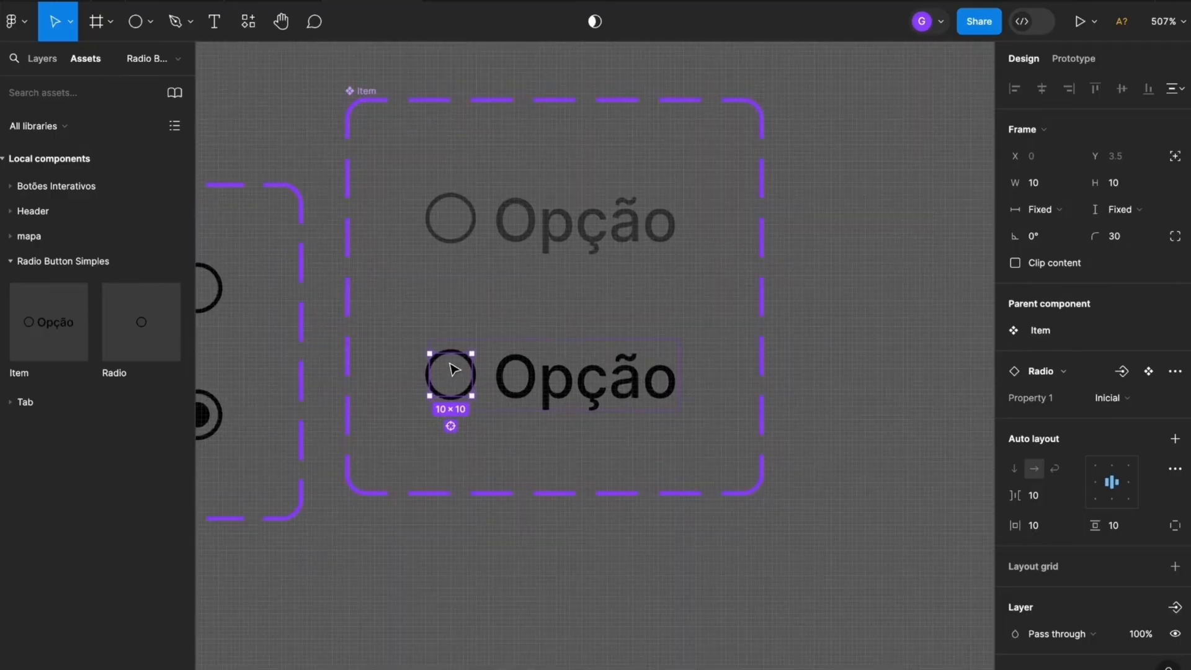
pyautogui.click(1110, 398)
pyautogui.click(1086, 421)
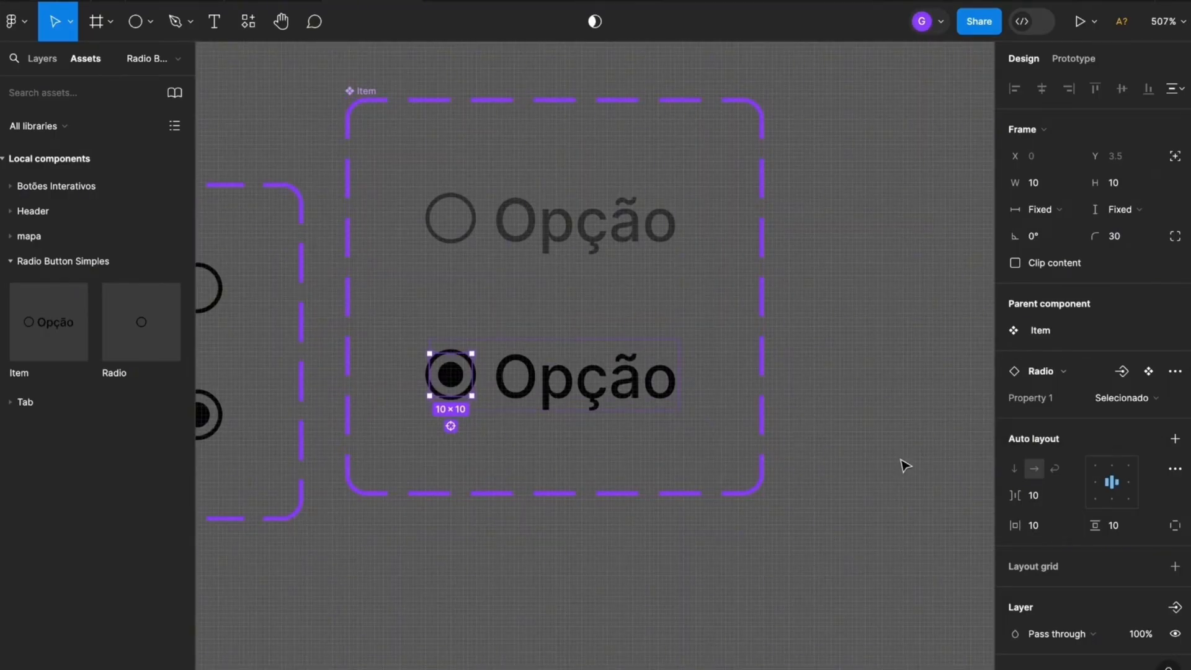
pyautogui.click(902, 467)
# Add an on-click prototype interaction that changes the Default Item variant to Variant2 with Smart animate, Ease out, 200ms
pyautogui.scroll(-4, 868, 459)
pyautogui.hscroll(3, 807, 433)
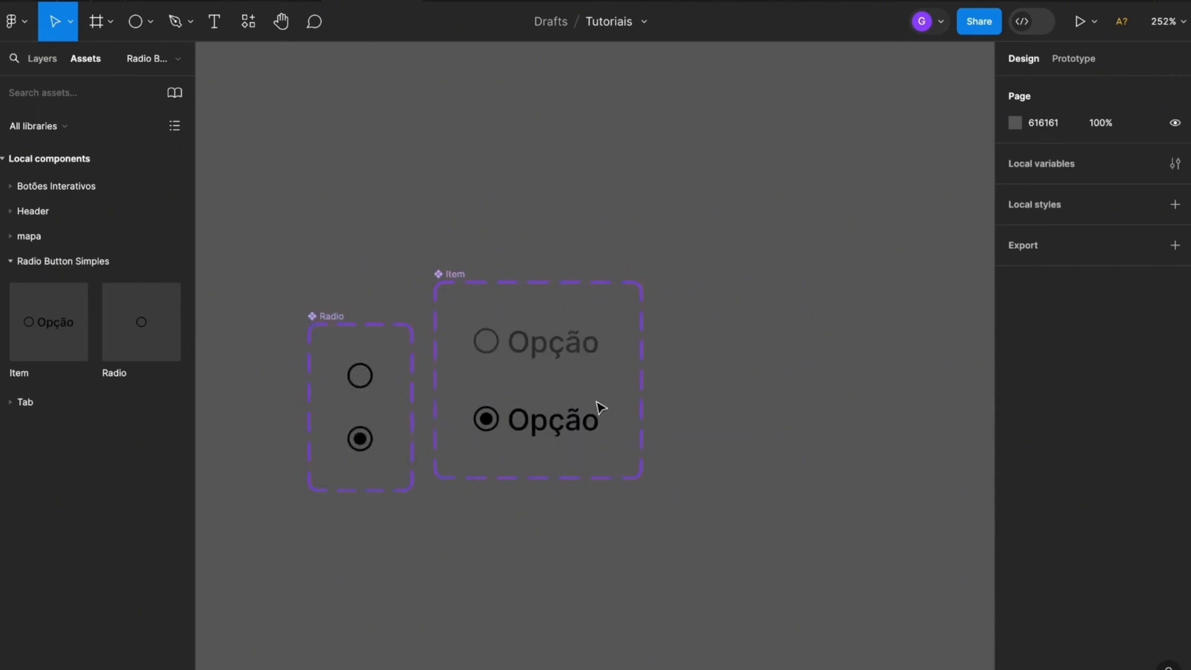
pyautogui.click(554, 348)
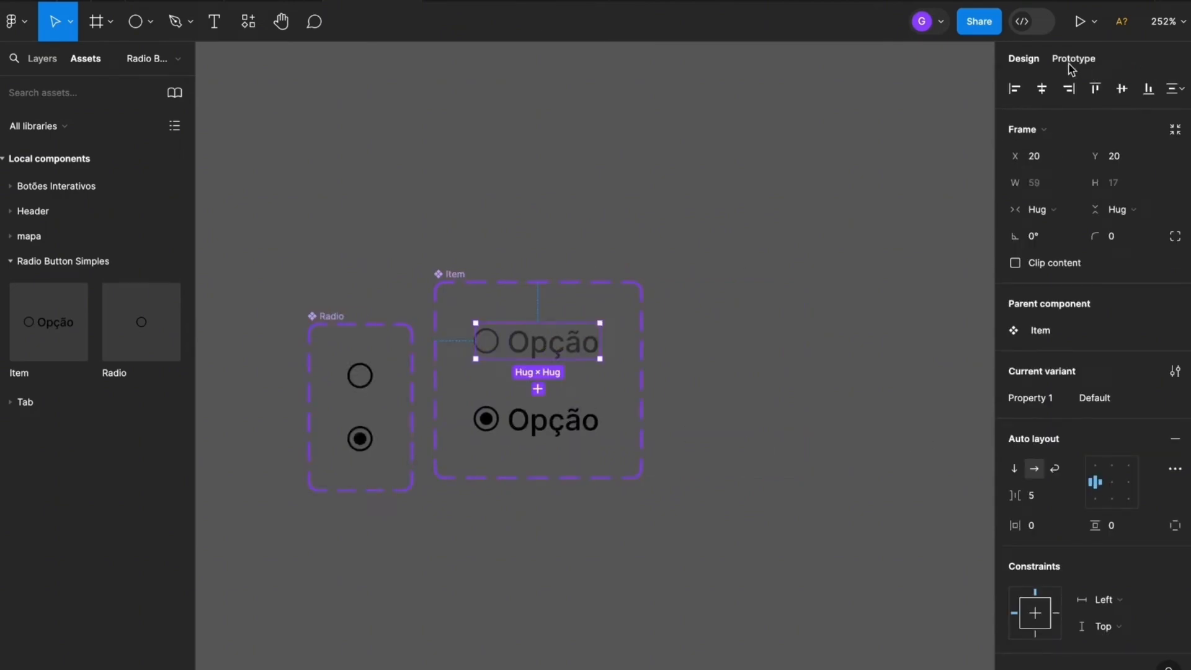
pyautogui.click(1090, 67)
pyautogui.scroll(2, 561, 357)
pyautogui.moveTo(610, 335); pyautogui.dragTo(829, 274)
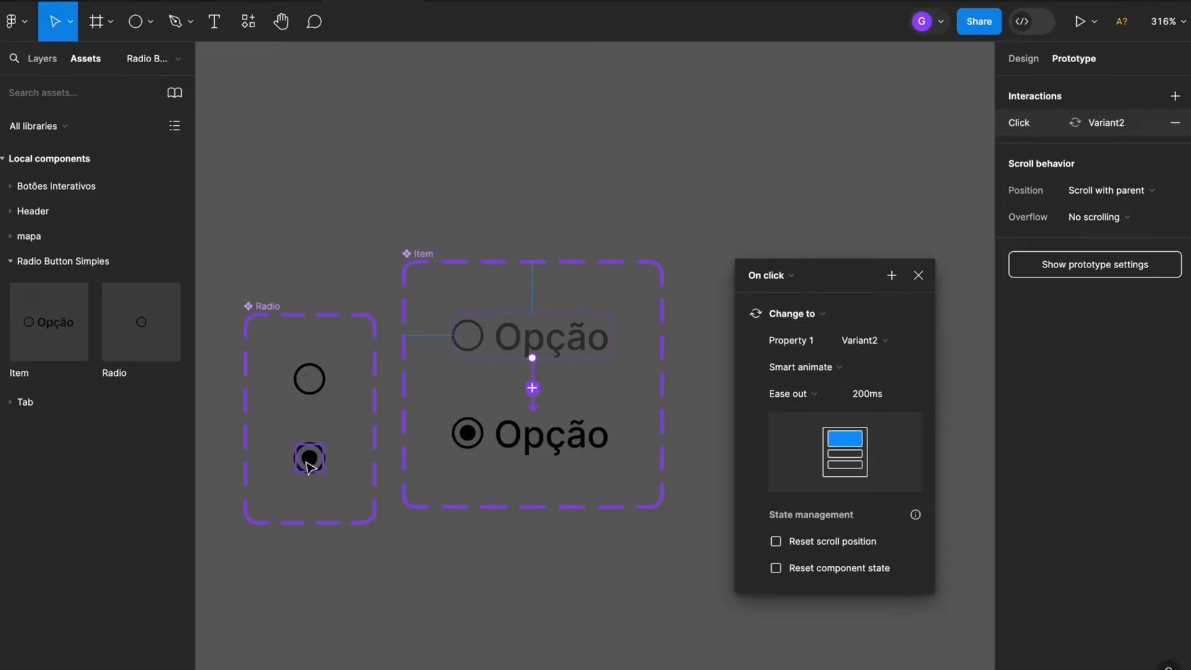
# Add an on-click prototype interaction from Variant2 of the Item component back to Default with Smart animate, Ease out, 200ms
pyautogui.click(588, 441)
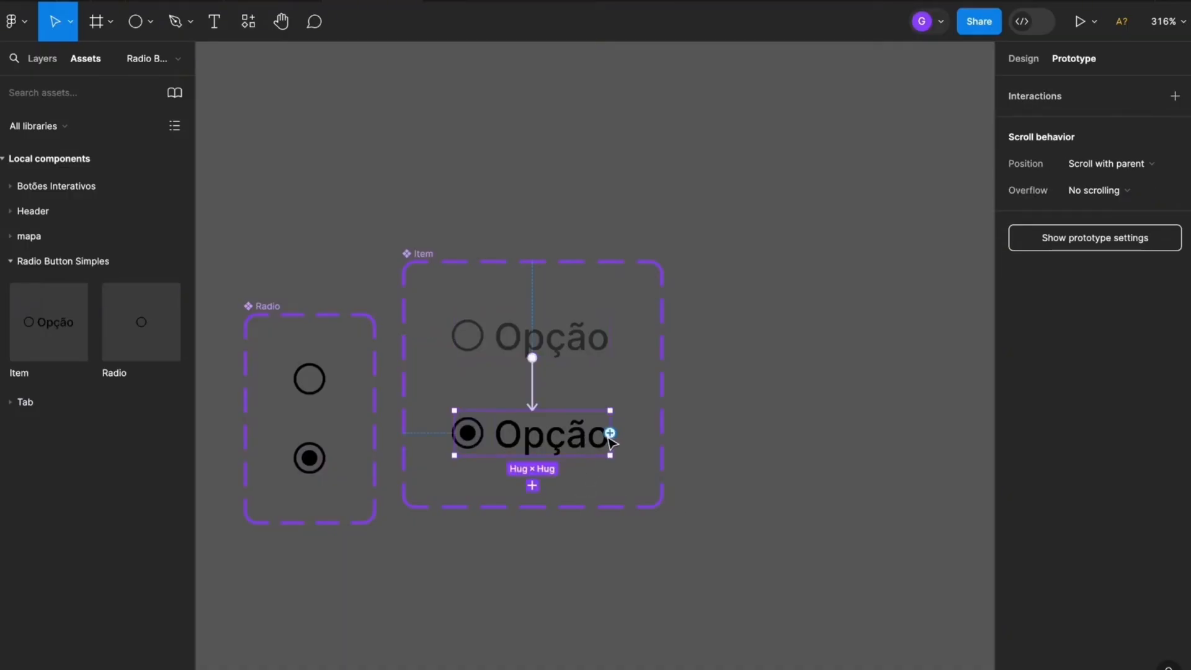
pyautogui.moveTo(611, 432); pyautogui.dragTo(580, 337)
pyautogui.moveTo(544, 397); pyautogui.dragTo(793, 239)
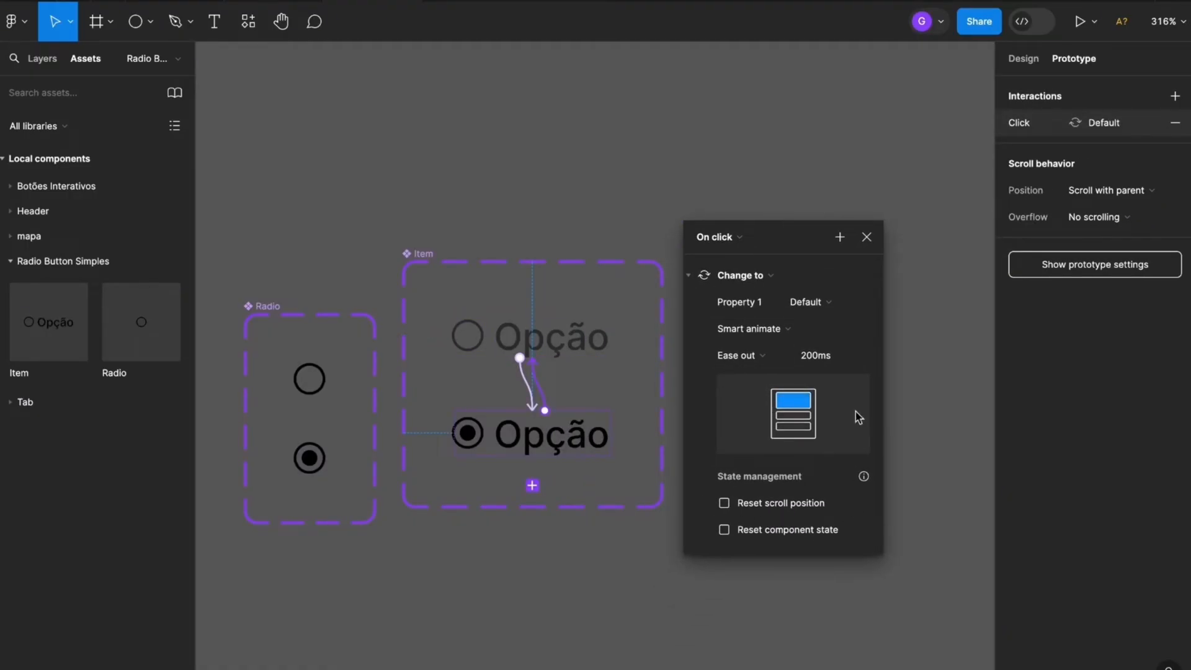
# Close the interaction settings and move the Item component set down to roughly line up with the top of the Radio set
pyautogui.click(866, 237)
pyautogui.moveTo(417, 298); pyautogui.dragTo(411, 316)
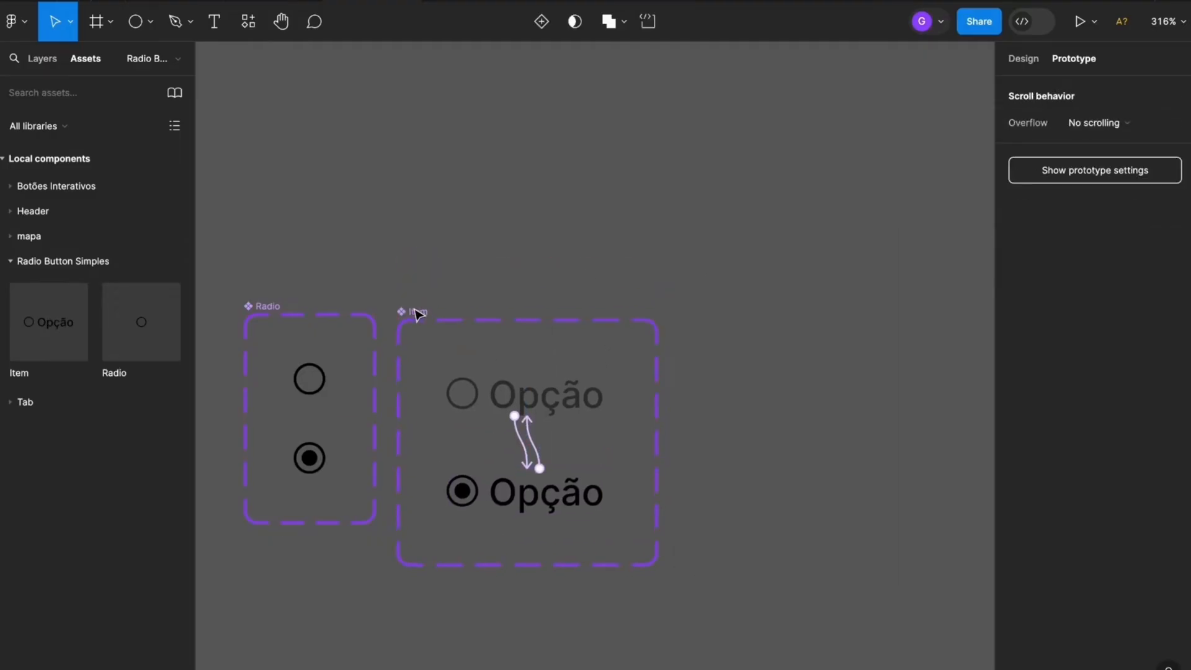
pyautogui.scroll(-3, 413, 315)
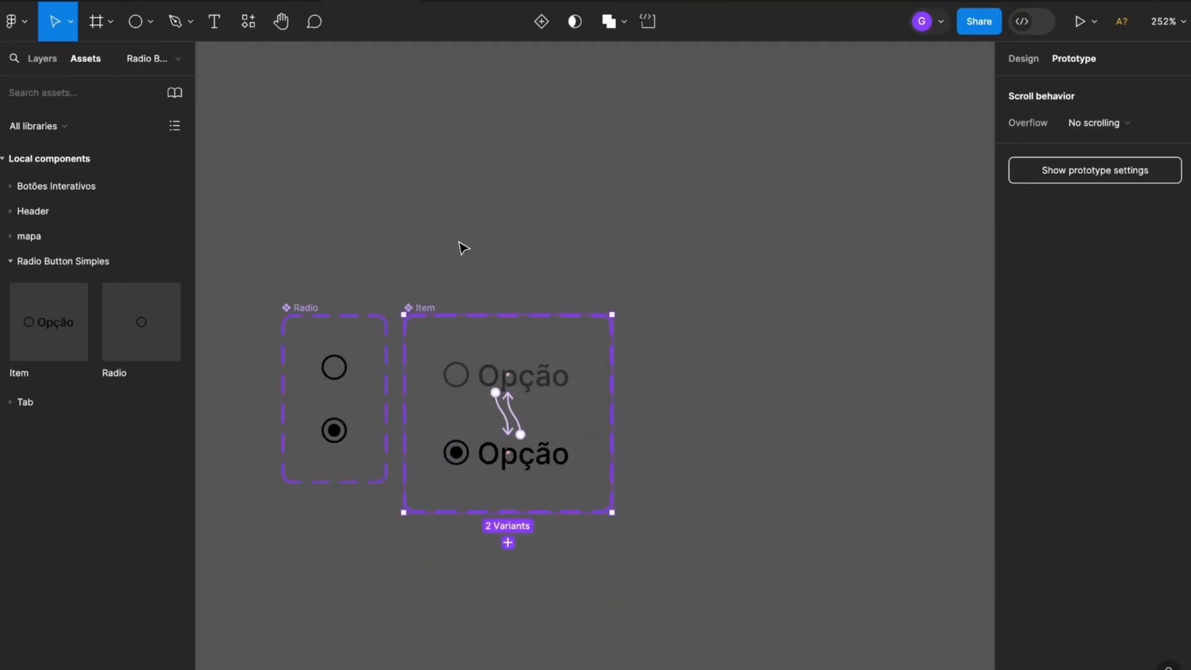
pyautogui.click(1023, 58)
pyautogui.click(644, 212)
# Place instances of the Item component on the empty canvas beside the Item set, stacking three copies vertically without gaps
pyautogui.moveTo(538, 210); pyautogui.dragTo(414, 203)
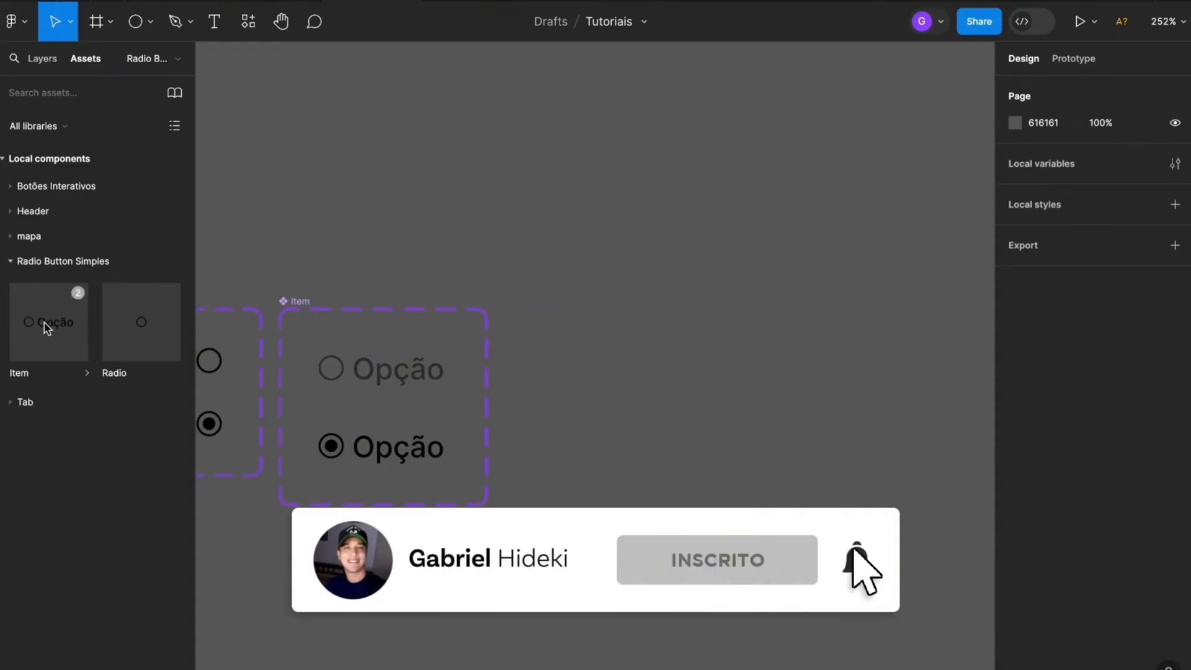
pyautogui.moveTo(46, 327); pyautogui.dragTo(687, 367)
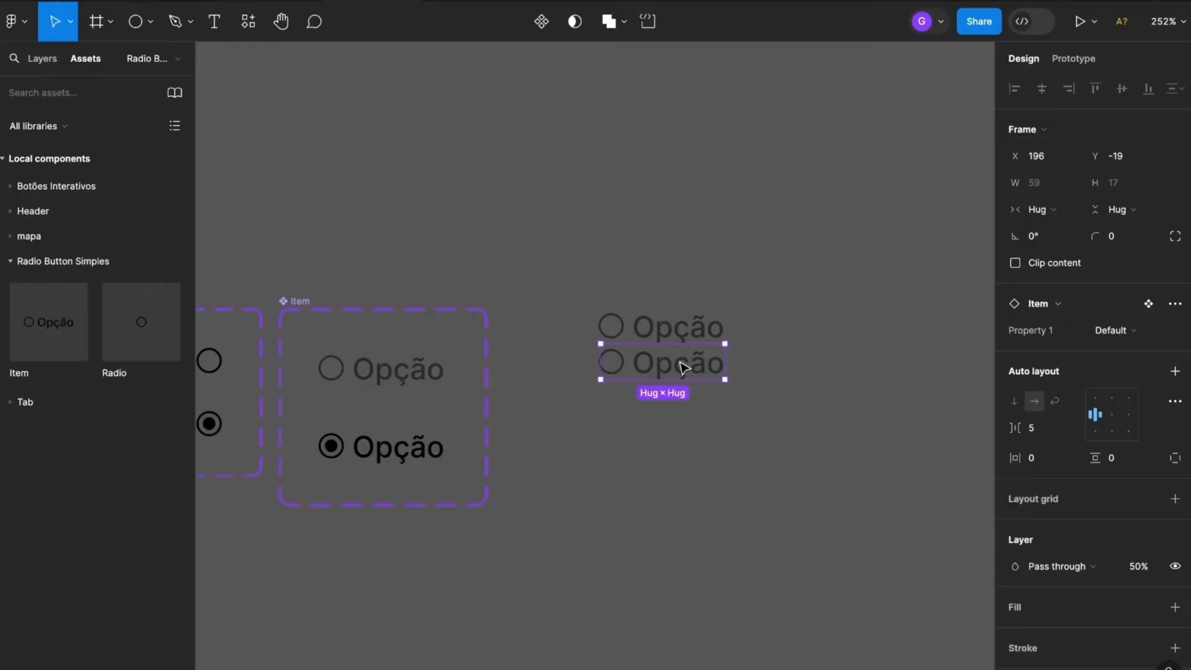
pyautogui.press('super+d')
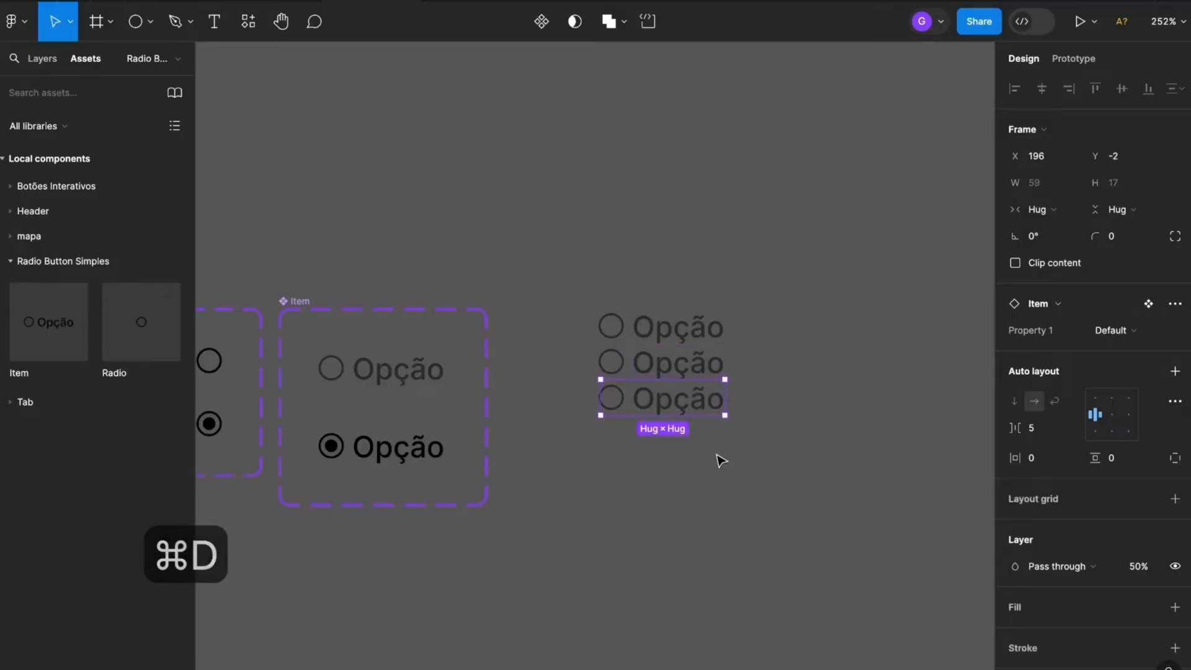
# Wrap the three stacked Item instances in a vertical auto layout frame and give it an FFFFFF fill
pyautogui.moveTo(813, 192); pyautogui.dragTo(622, 458)
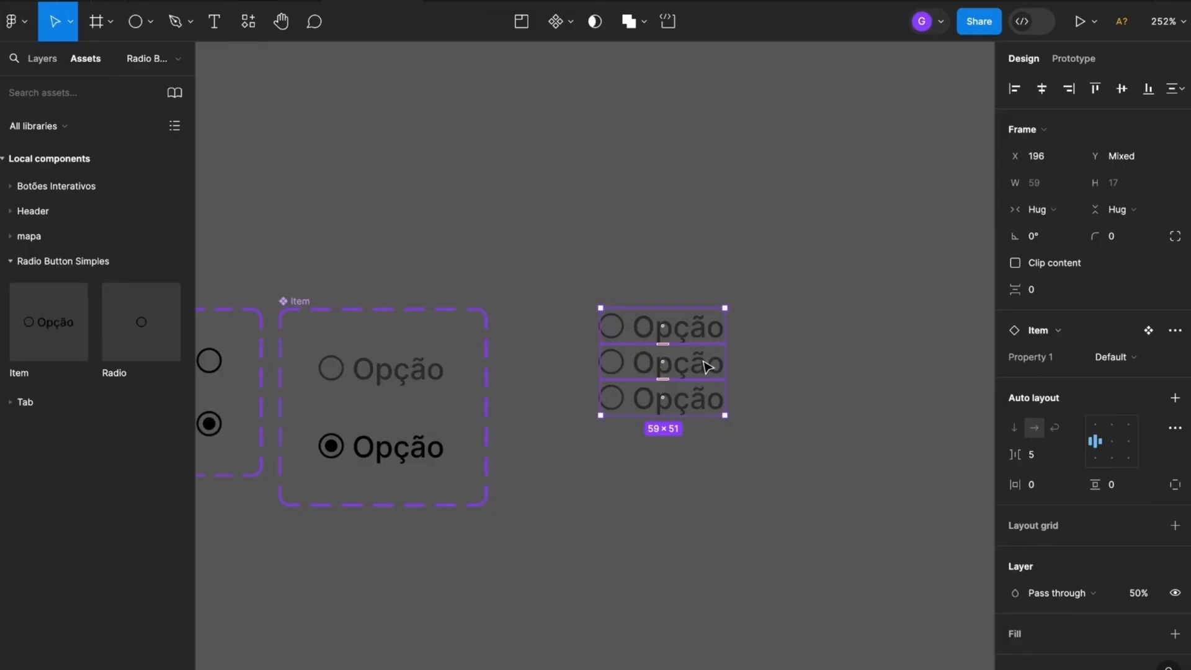
pyautogui.rightClick(708, 365)
pyautogui.click(781, 449)
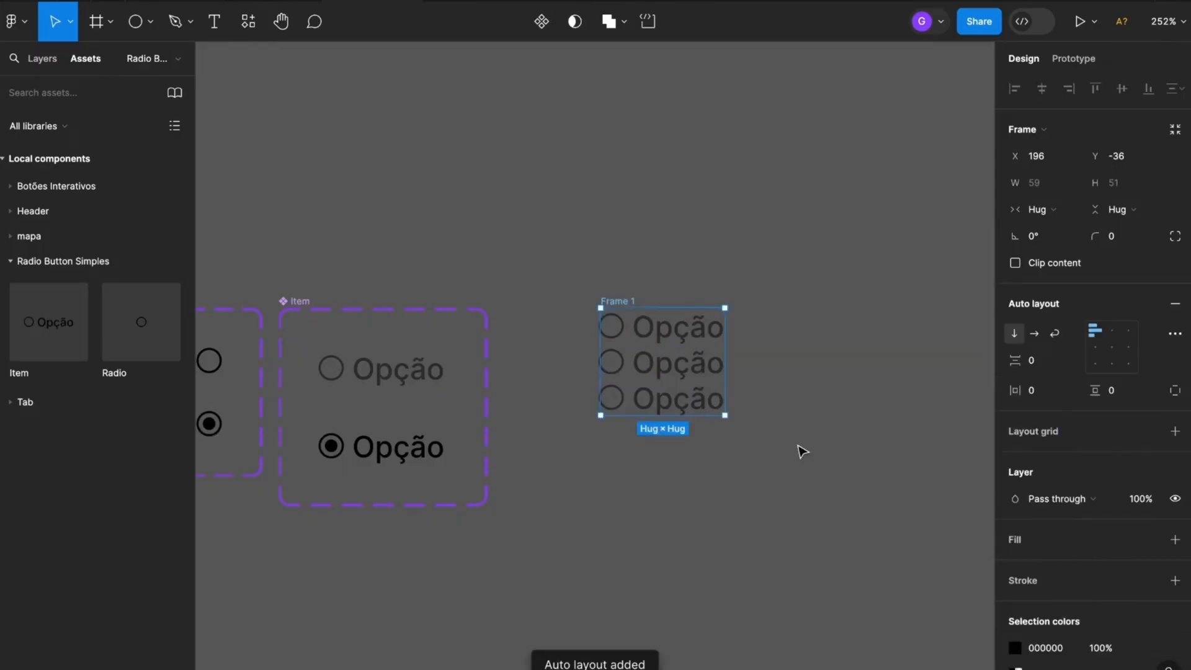
pyautogui.scroll(-2, 1015, 433)
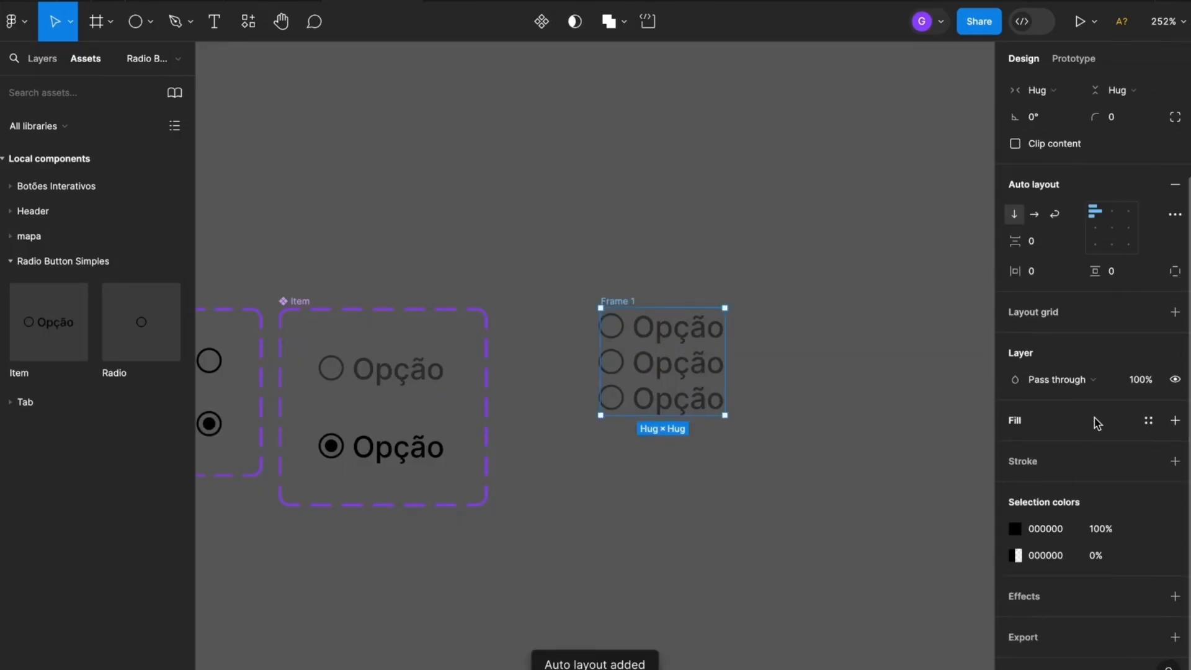
pyautogui.click(1174, 420)
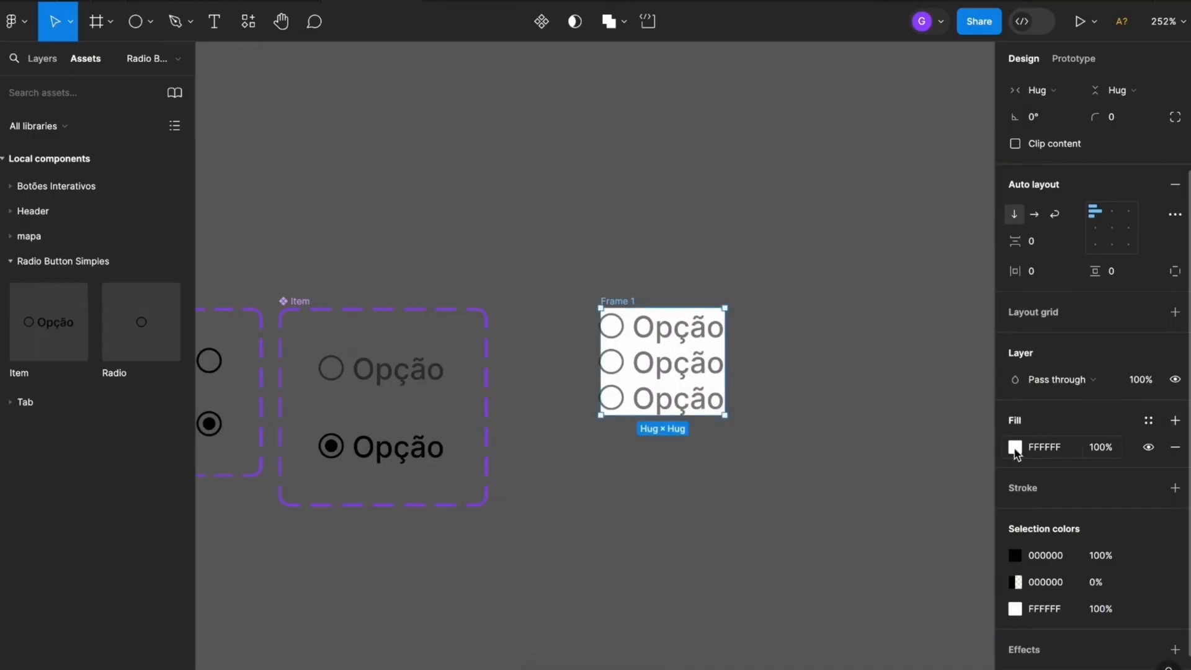
# Set the white auto layout frame's horizontal and vertical padding to 10
pyautogui.scroll(2, 1076, 202)
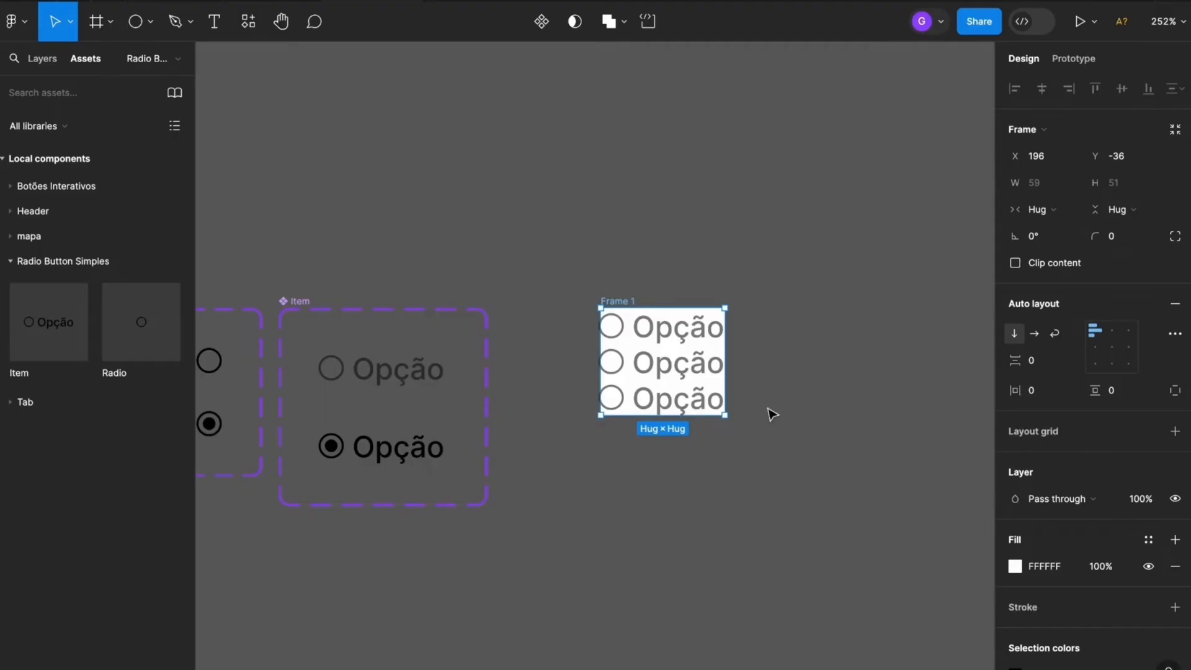
pyautogui.click(1048, 397)
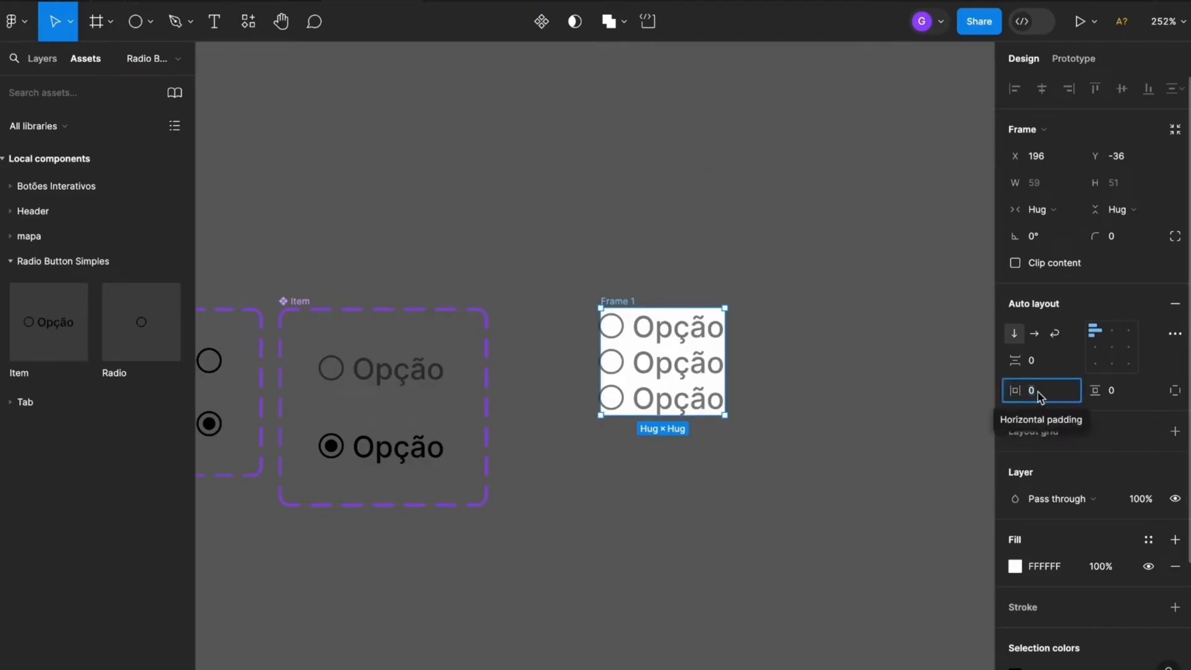
pyautogui.write('10')
pyautogui.press('Return')
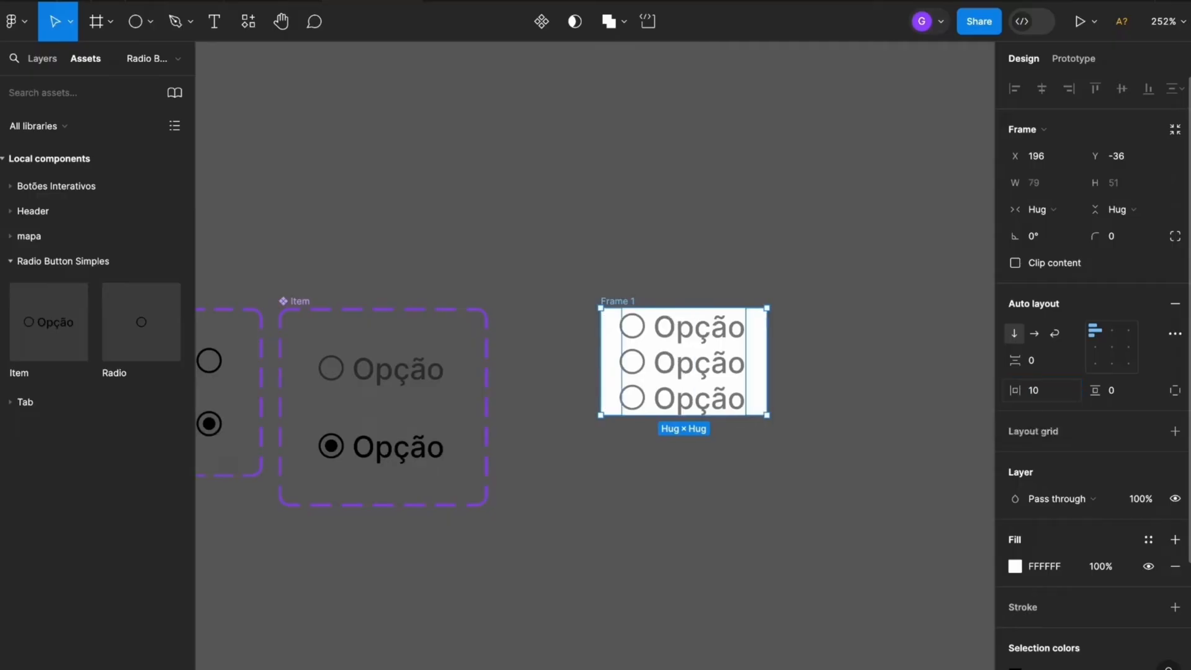
pyautogui.click(1136, 393)
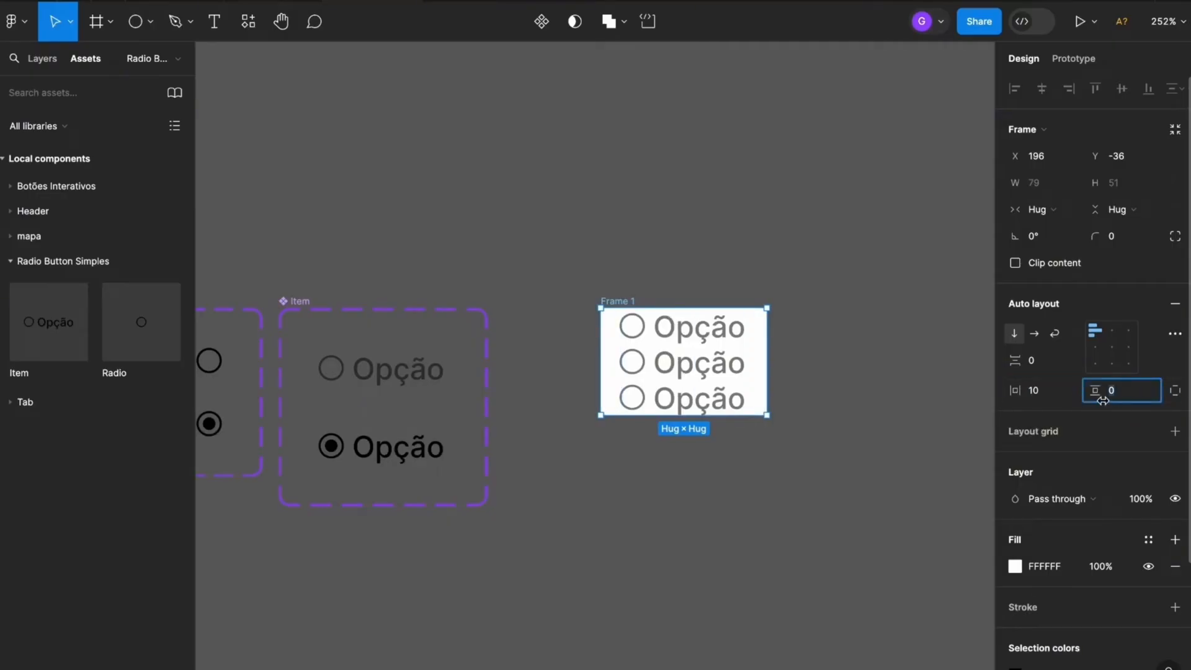
pyautogui.write('10')
pyautogui.press('Return')
# Set the white frame's corner radius to 10 and the vertical spacing between its items to 5
pyautogui.click(1120, 237)
pyautogui.write('10')
pyautogui.press('Return')
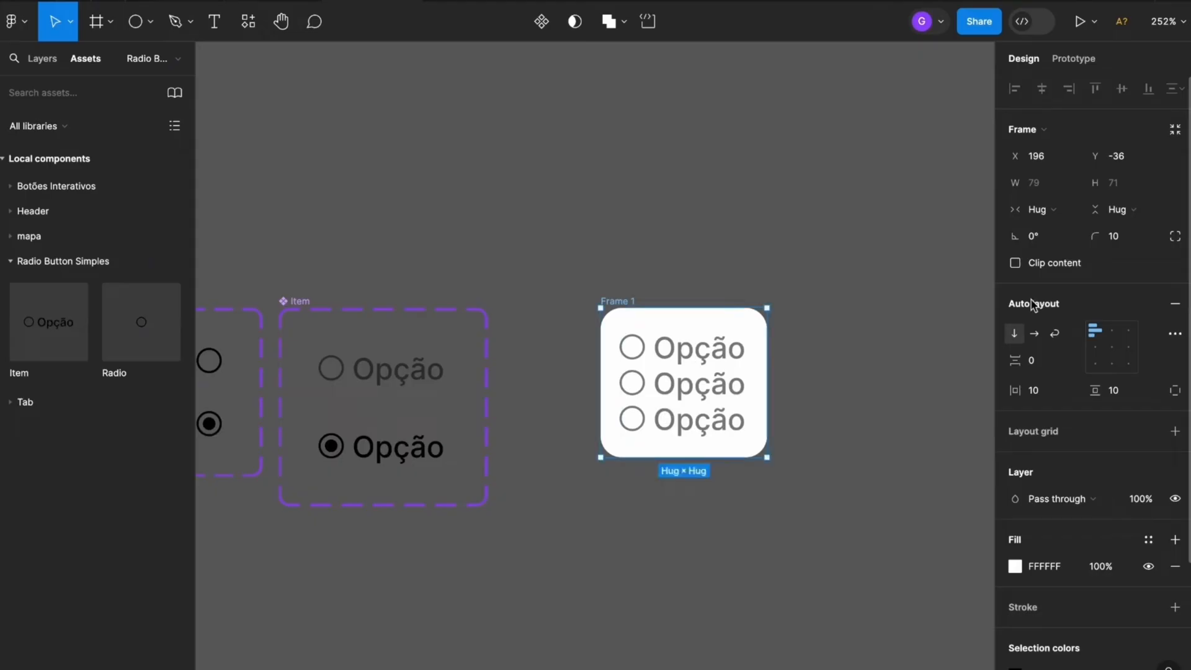
pyautogui.click(1040, 364)
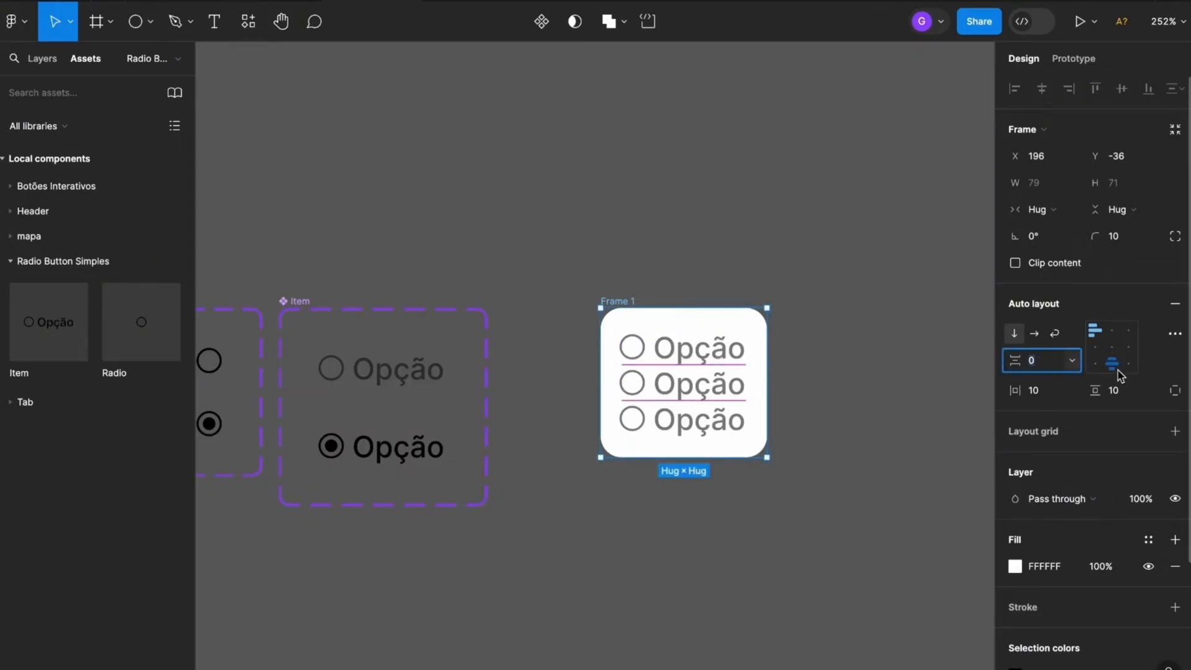
pyautogui.write('5')
pyautogui.press('Return')
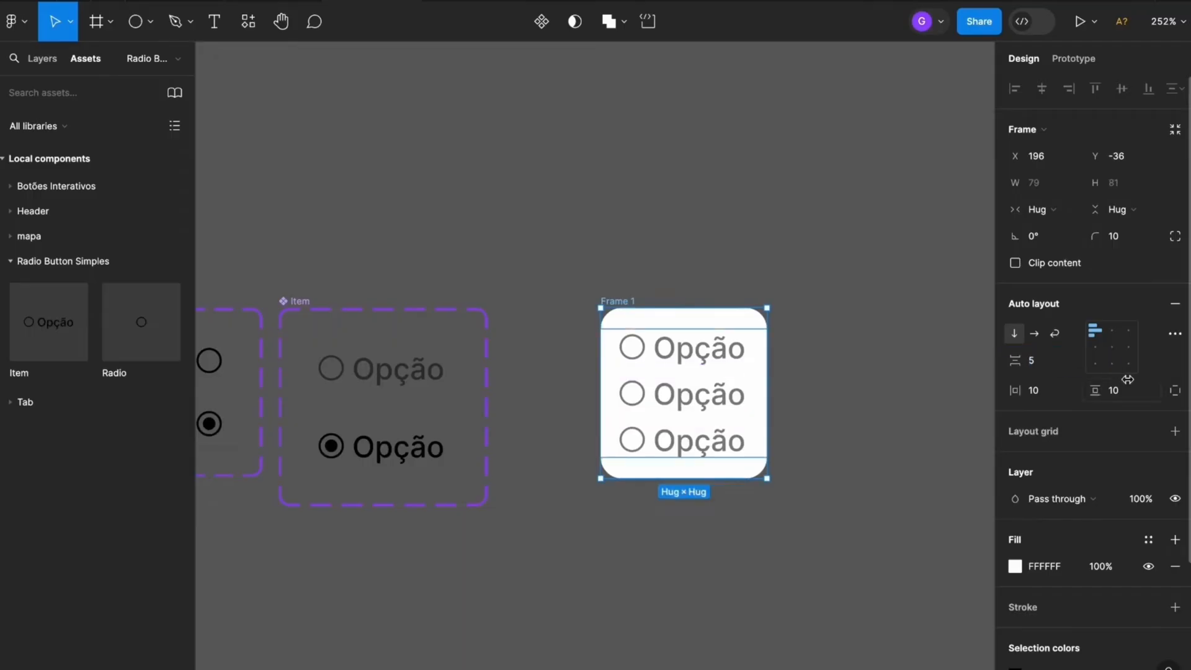
pyautogui.click(924, 399)
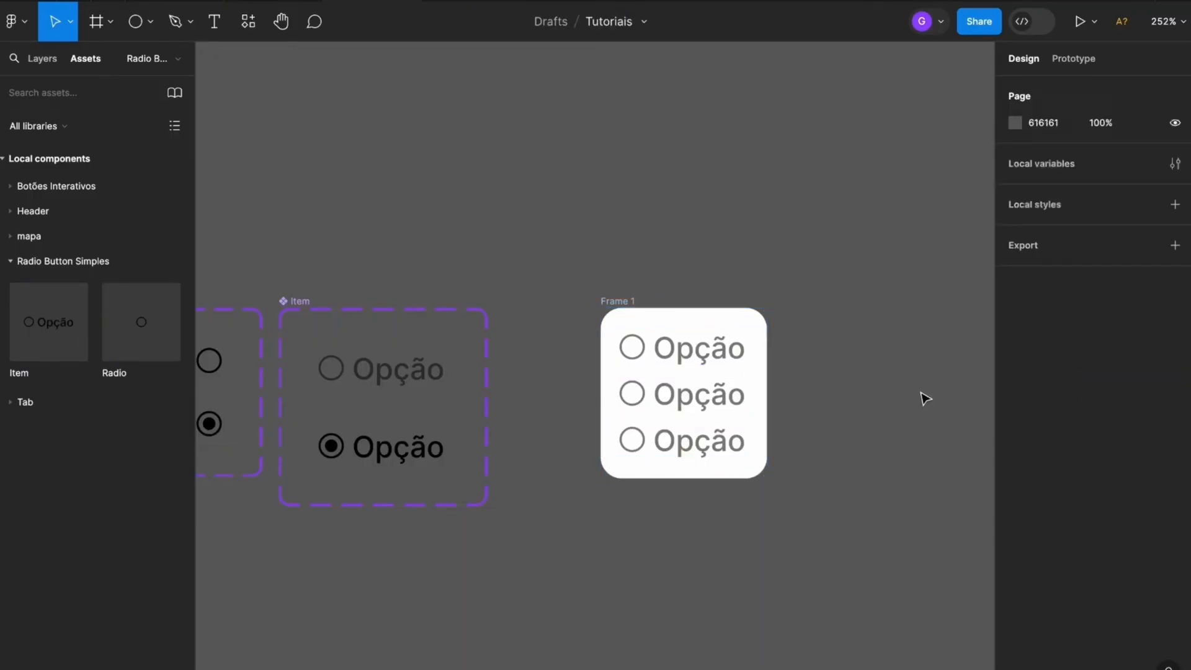
# Rename the white options frame as Box Radio Buttons
pyautogui.hscroll(5, 922, 396)
pyautogui.scroll(-2, 922, 396)
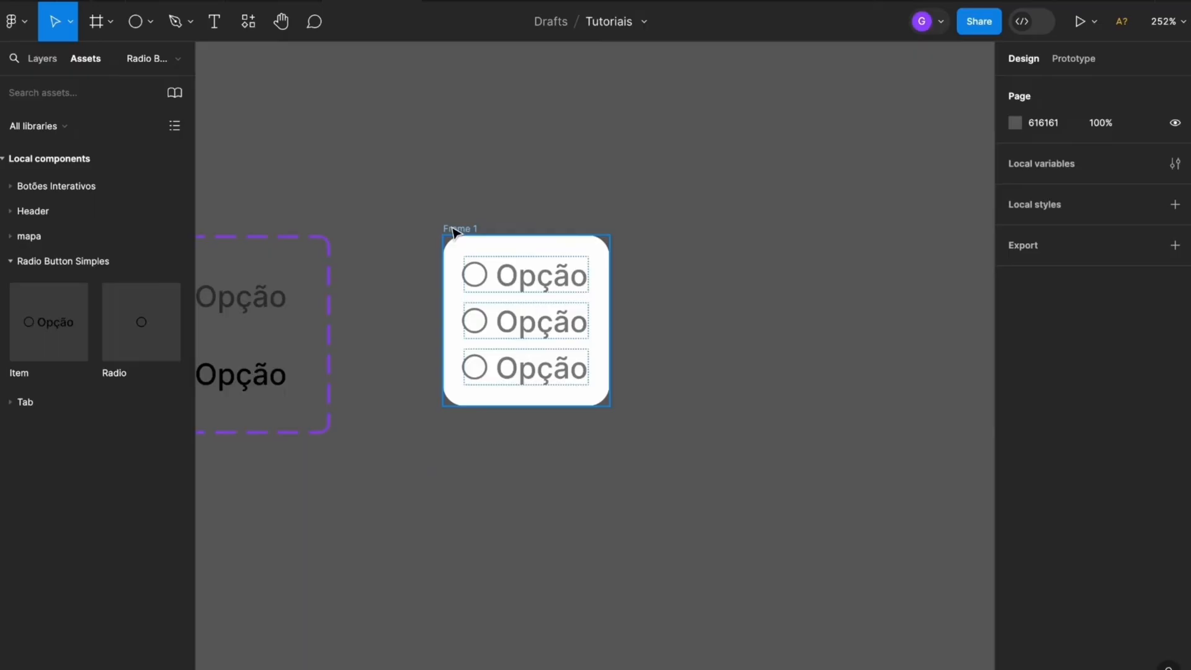
pyautogui.click(458, 228)
pyautogui.write('B')
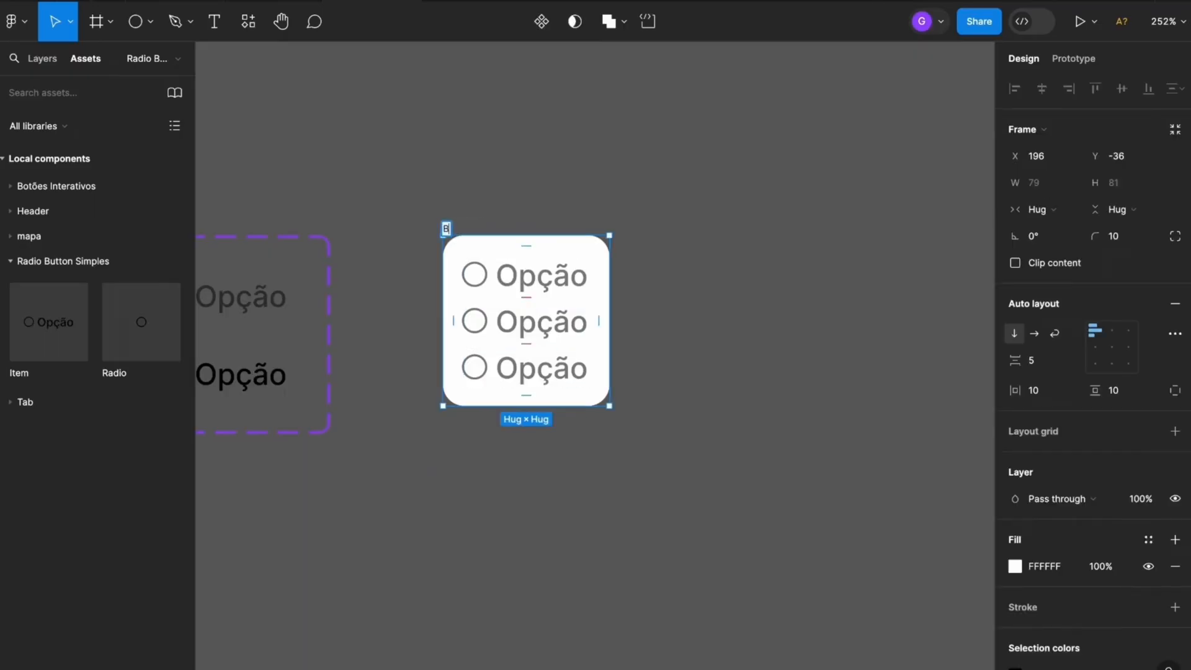
pyautogui.write('ox Radio Buttons')
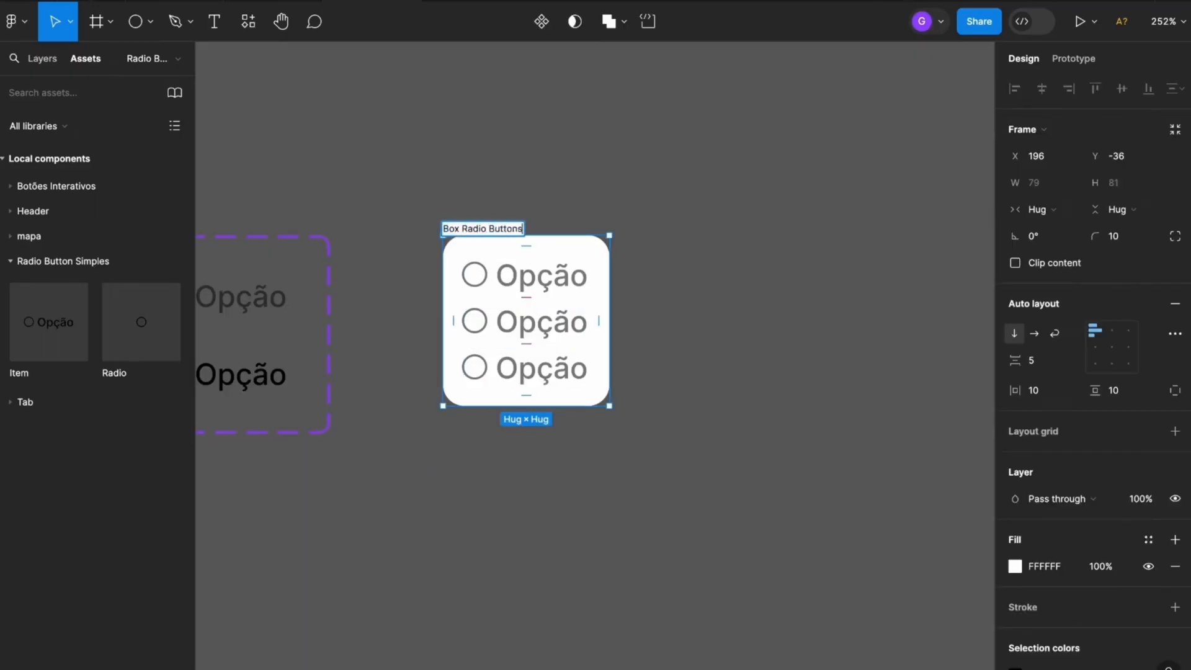
pyautogui.press('Return')
# Move the Box Radio Buttons frame slightly closer to the Item component set
pyautogui.click(675, 275)
pyautogui.moveTo(671, 270); pyautogui.dragTo(806, 293)
pyautogui.moveTo(634, 256); pyautogui.dragTo(604, 255)
pyautogui.click(635, 190)
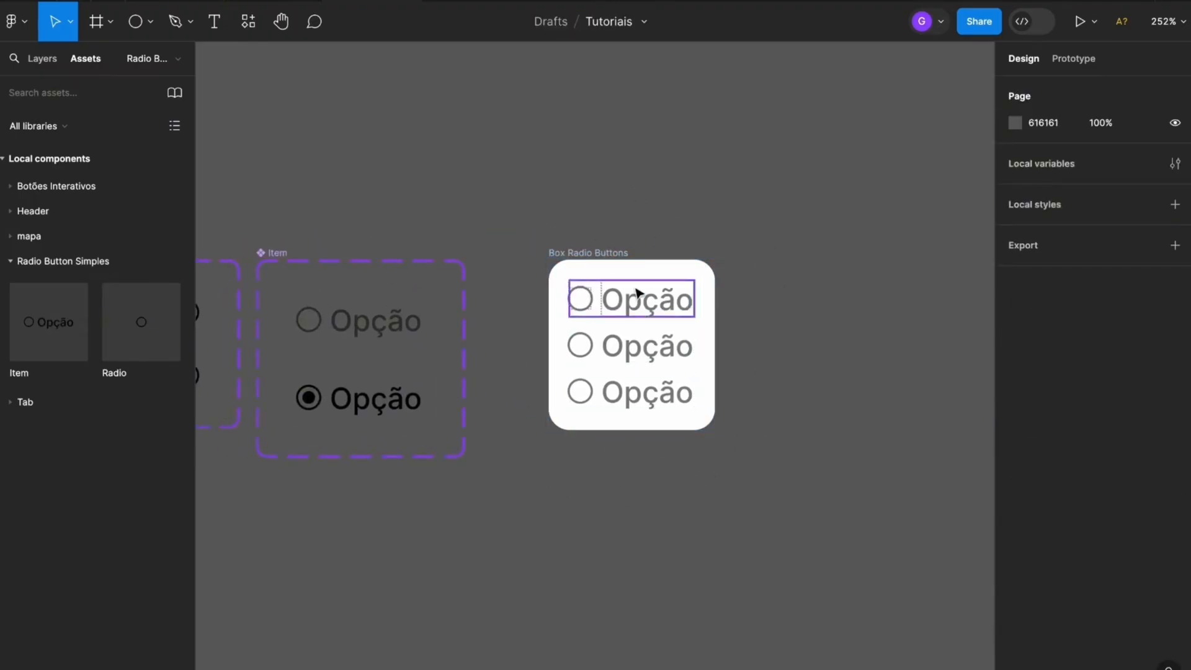
# Change the three item labels in the Box Radio Buttons frame to Opção 1, Opção 2 and Opção 3
pyautogui.doubleClick(669, 302)
pyautogui.press('Right')
pyautogui.write('1')
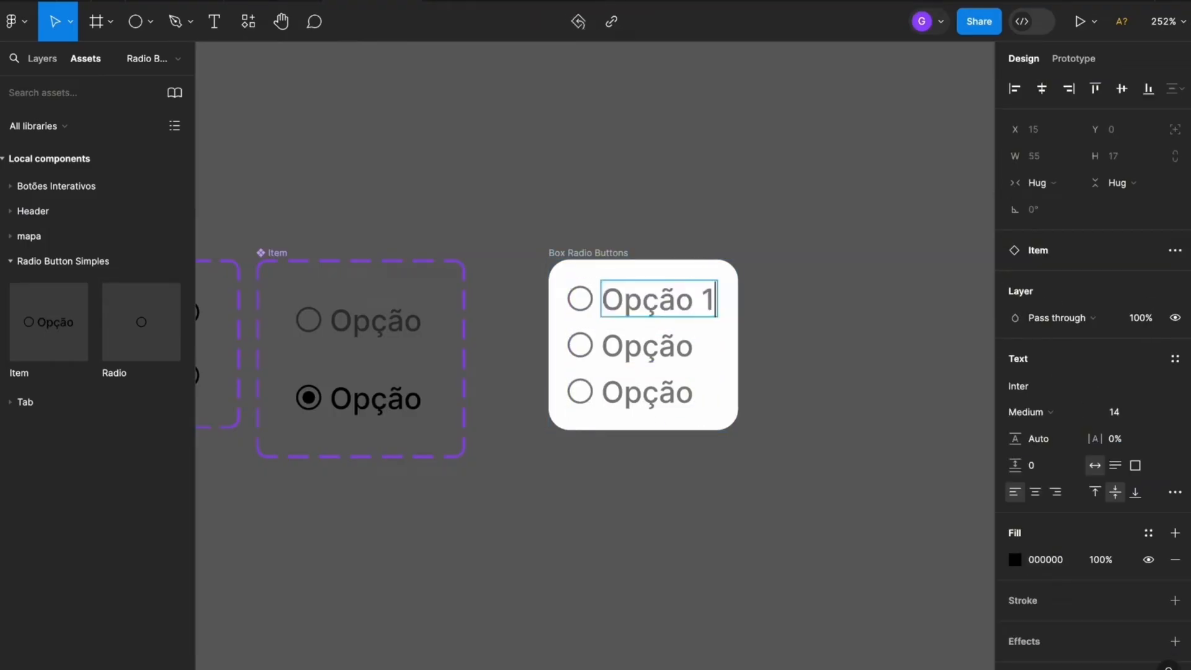
pyautogui.doubleClick(695, 346)
pyautogui.press('Right')
pyautogui.write('2')
pyautogui.press('Return')
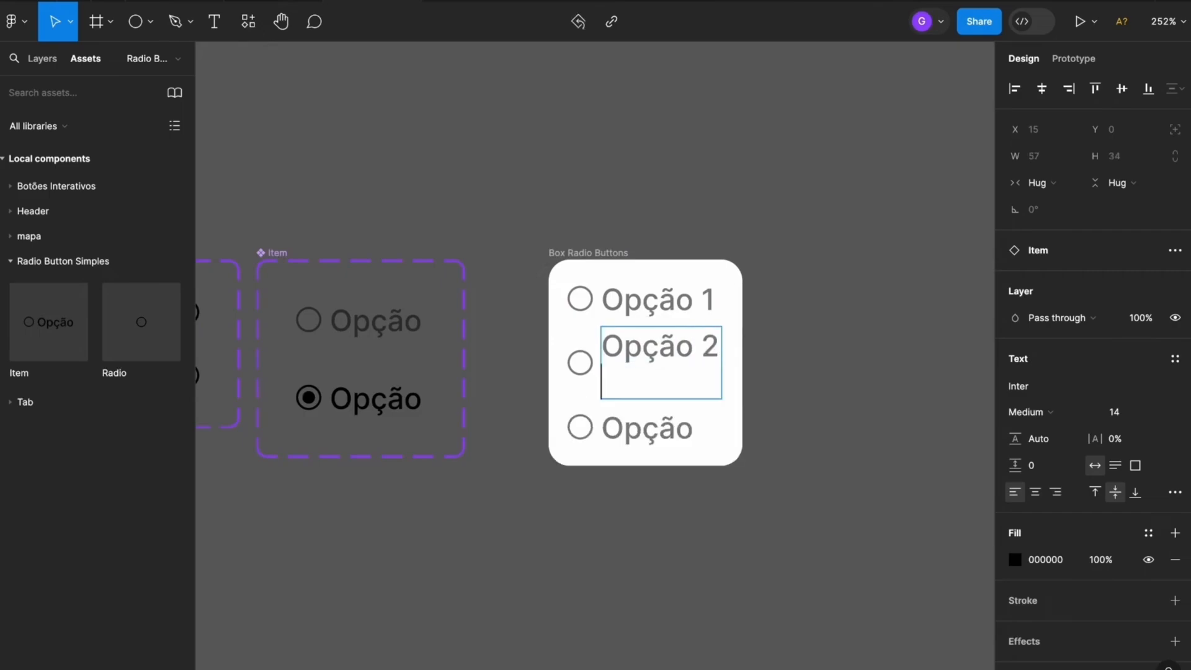
pyautogui.press('BackSpace')
pyautogui.doubleClick(684, 390)
pyautogui.press('Right')
pyautogui.write('3')
pyautogui.click(847, 394)
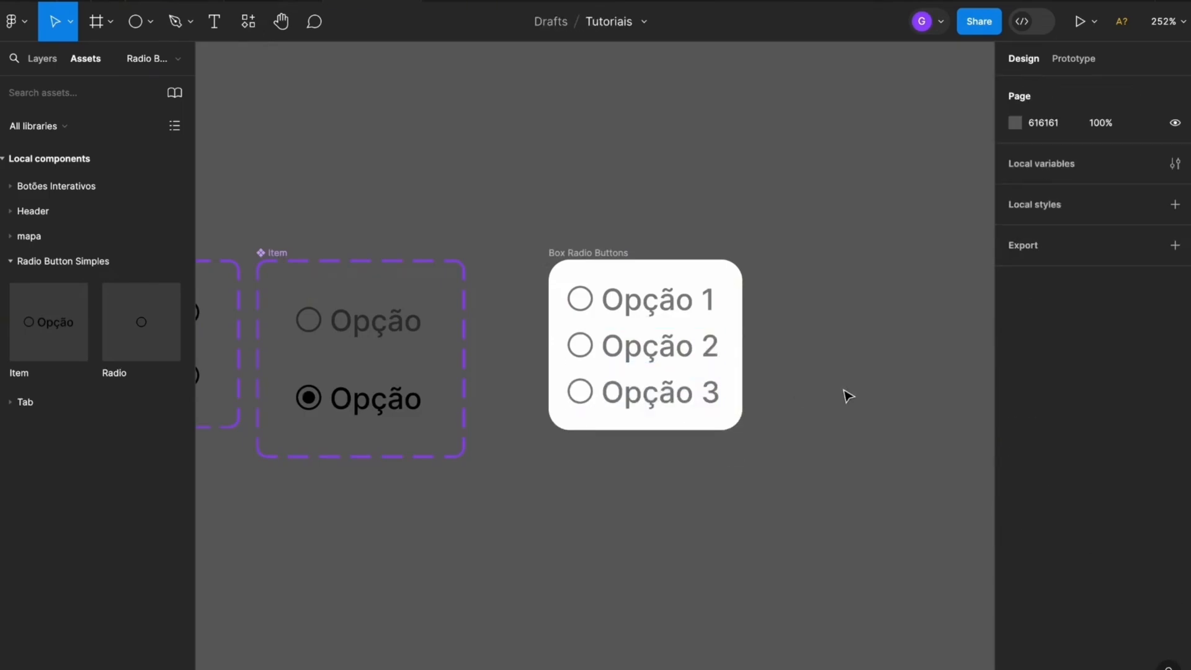
# Turn the Box Radio Buttons frame into a component and add a second variant to it
pyautogui.click(594, 252)
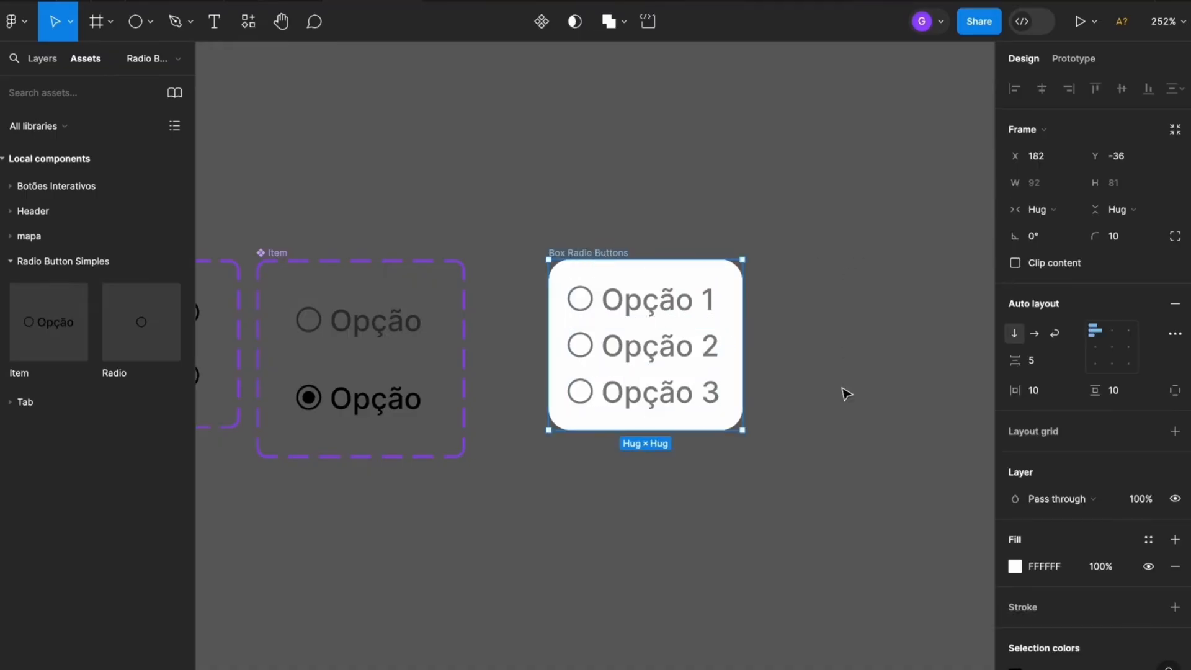
pyautogui.click(542, 23)
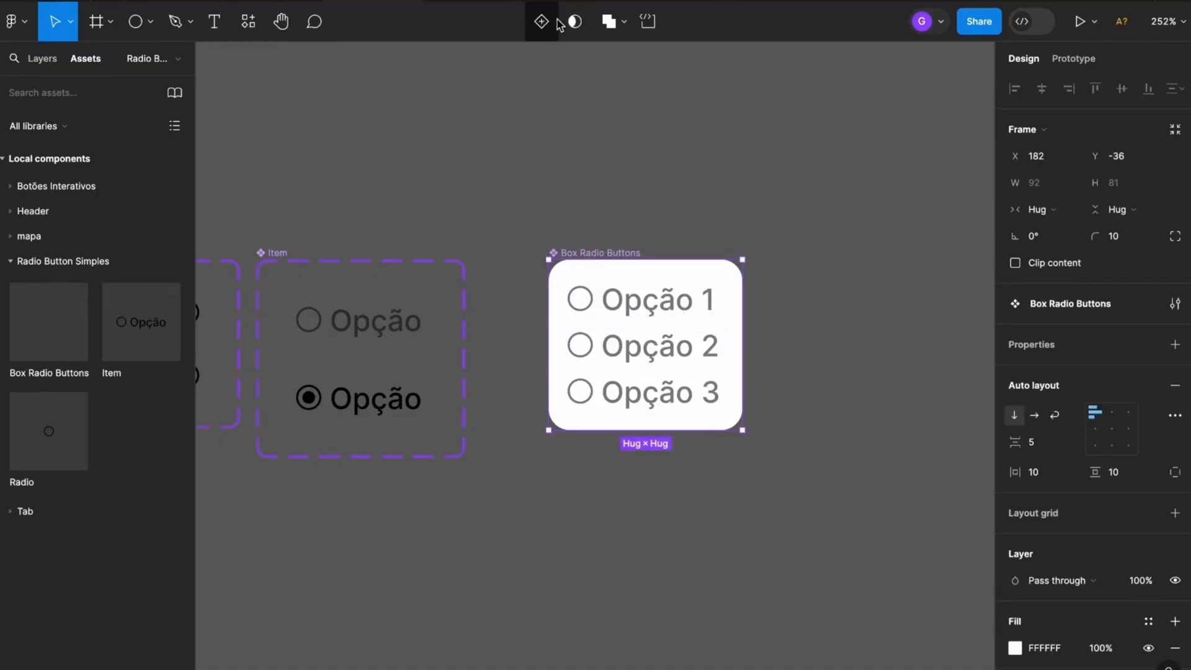
pyautogui.scroll(-2, 657, 241)
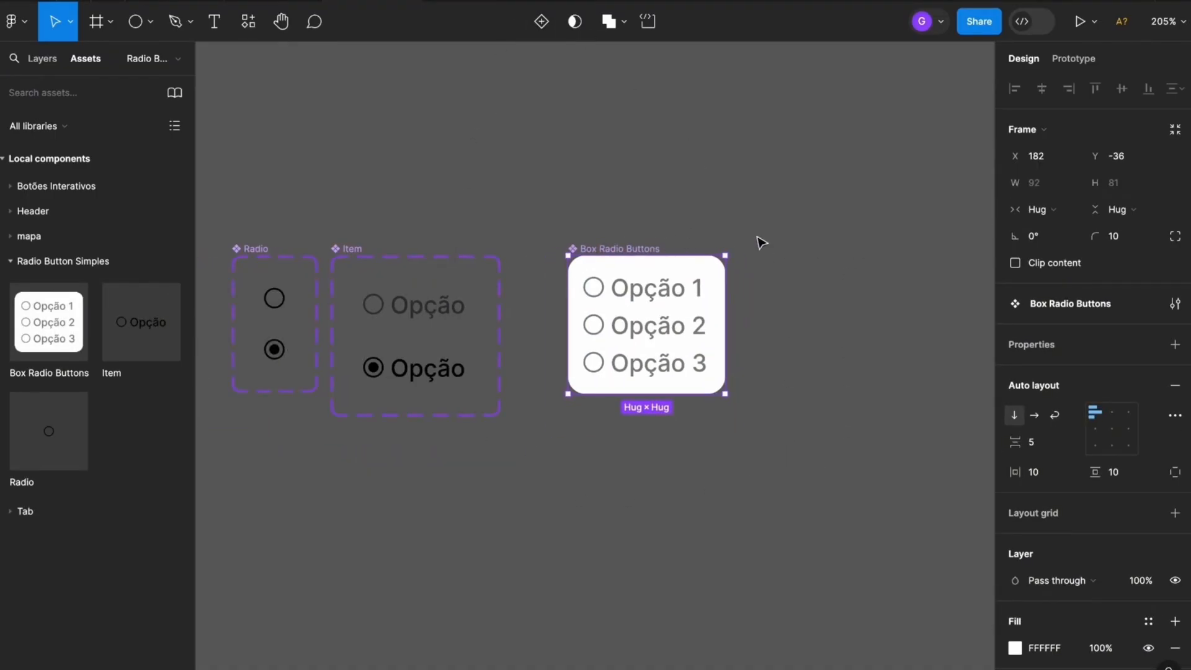
pyautogui.click(542, 22)
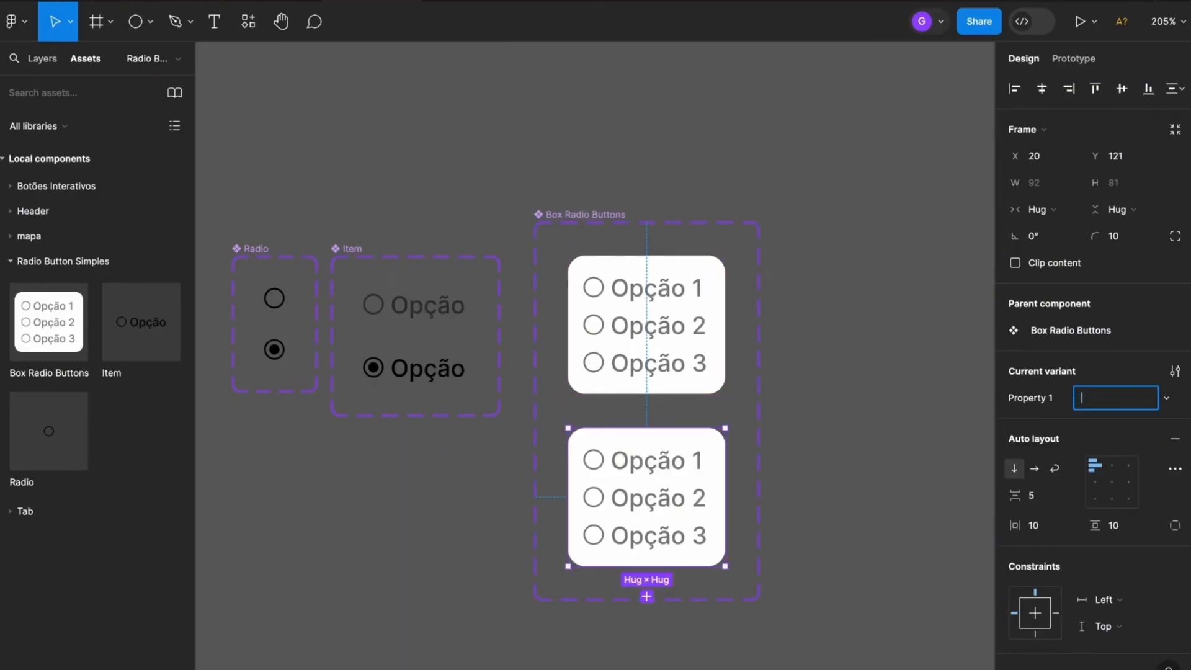
pyautogui.click(824, 398)
# Add a third and a fourth variant to the Box Radio Buttons component set
pyautogui.scroll(-3, 720, 372)
pyautogui.scroll(-1, 620, 403)
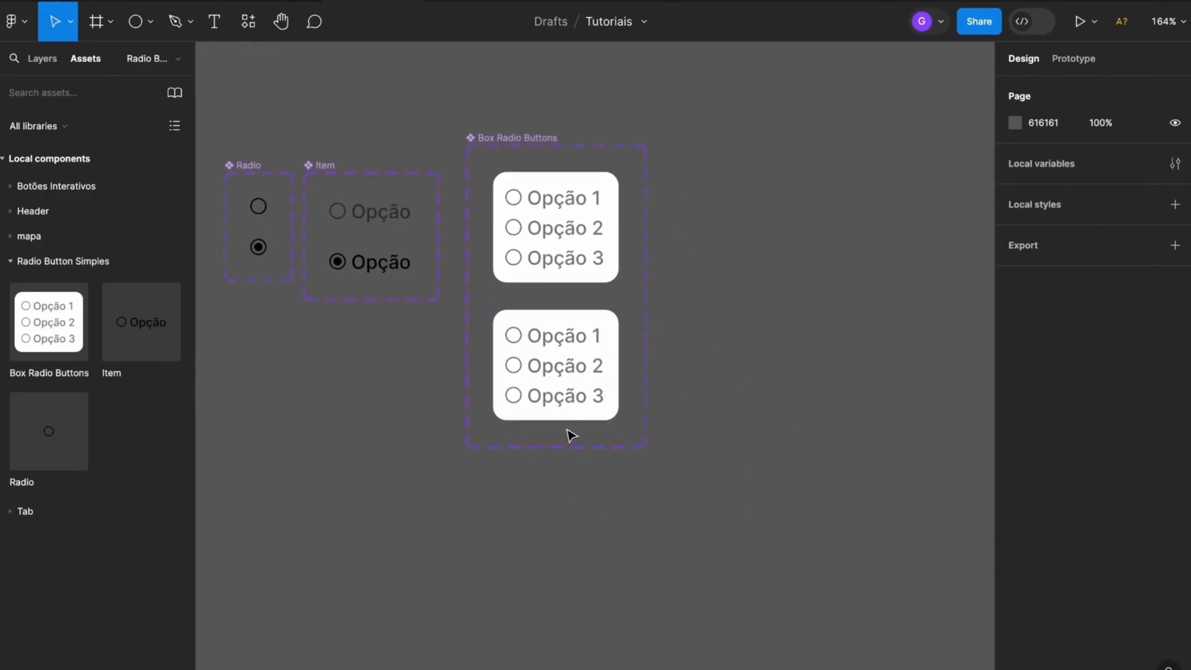
pyautogui.click(561, 414)
pyautogui.click(556, 449)
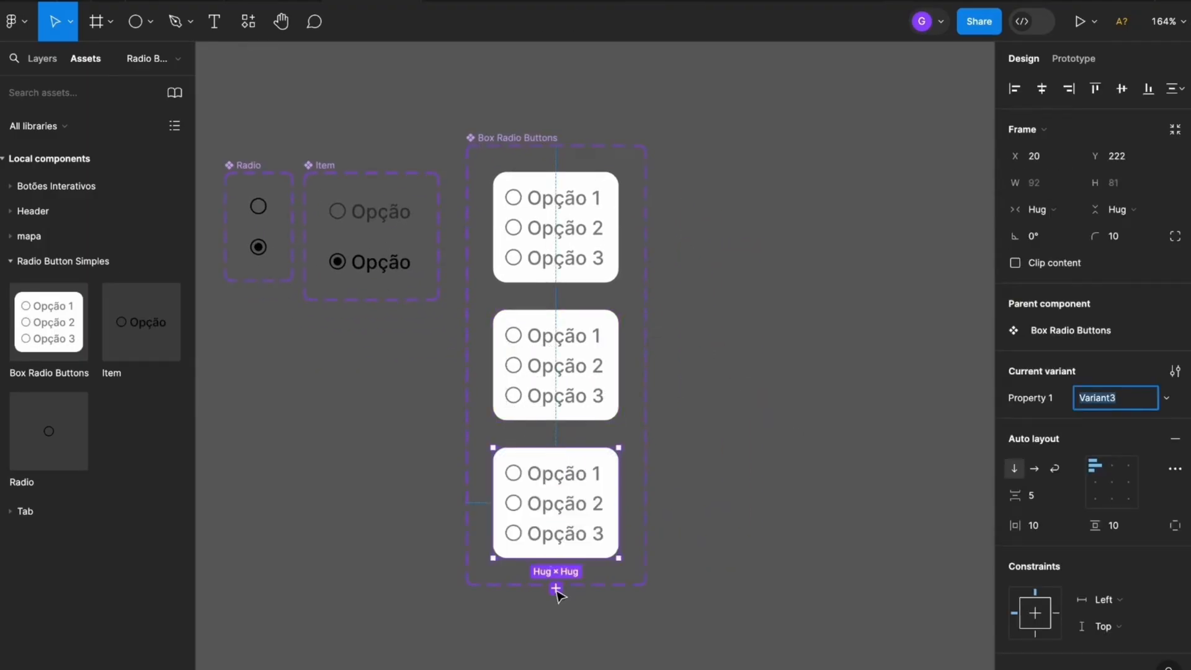
pyautogui.click(556, 589)
pyautogui.click(744, 551)
pyautogui.moveTo(742, 550); pyautogui.dragTo(750, 483)
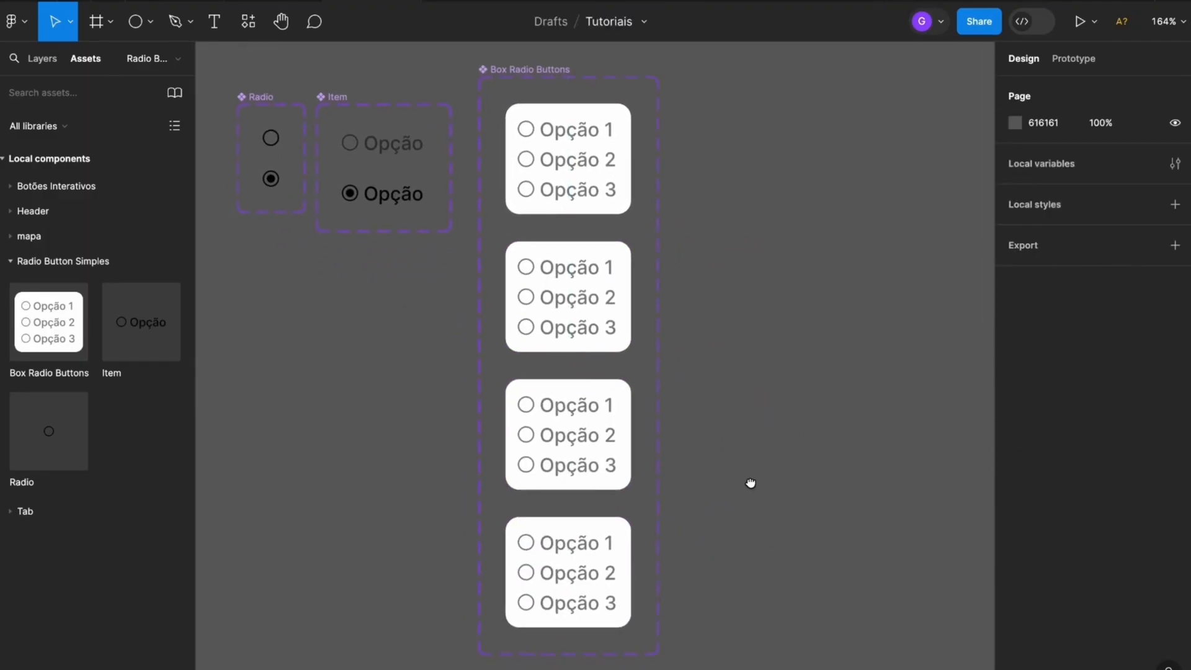
# Move the Box Radio Buttons component set closer to the Item component set and slightly down
pyautogui.moveTo(509, 69); pyautogui.dragTo(495, 96)
pyautogui.click(716, 168)
pyautogui.moveTo(687, 363); pyautogui.dragTo(718, 413)
pyautogui.moveTo(796, 501); pyautogui.dragTo(830, 462)
# Switch the Opção 1 item in the second Box Radio Buttons variant to its selected state, Variant2
pyautogui.scroll(3, 606, 313)
pyautogui.moveTo(744, 351); pyautogui.dragTo(736, 218)
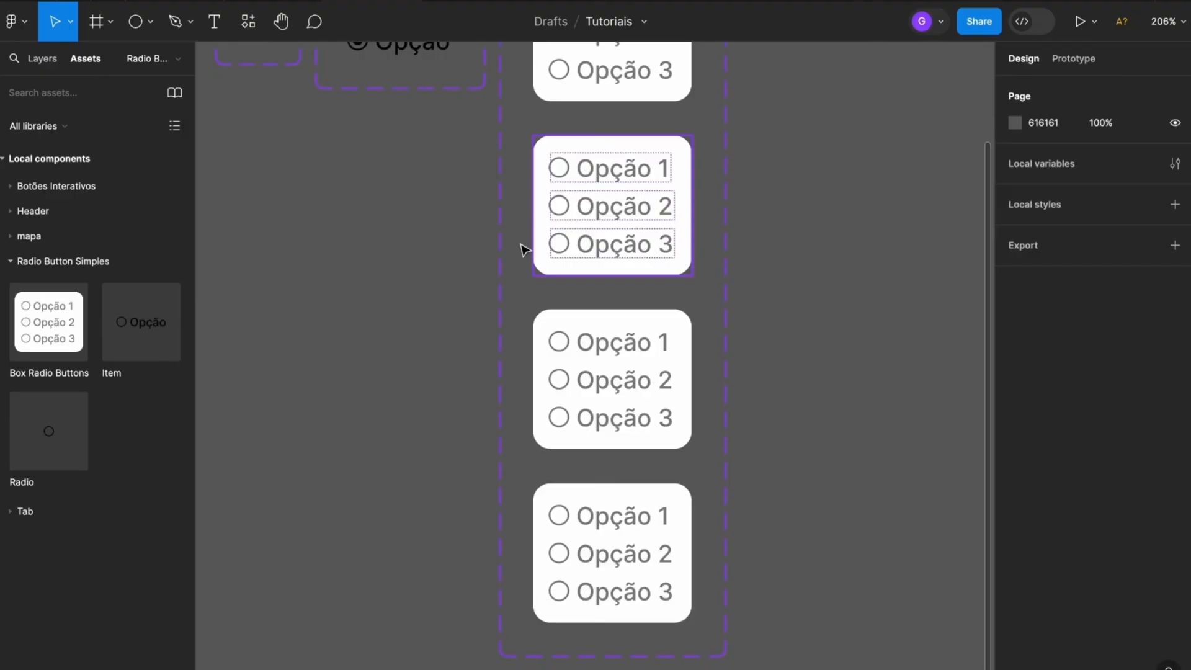
pyautogui.scroll(5, 614, 160)
pyautogui.click(633, 181)
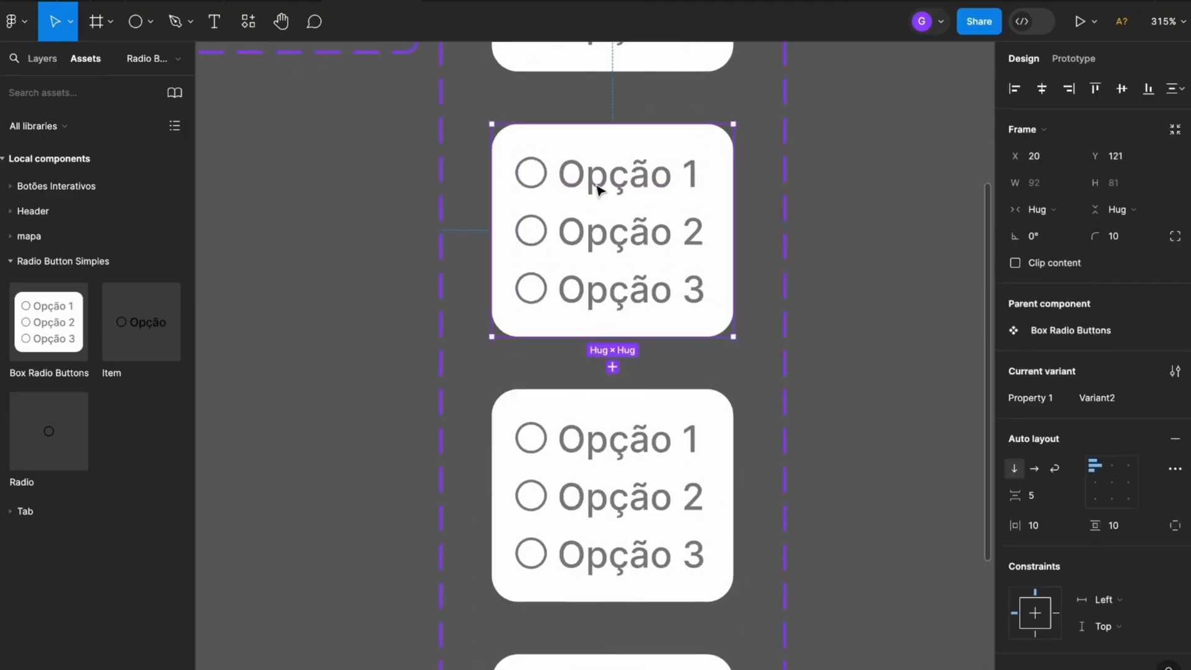
pyautogui.click(543, 179)
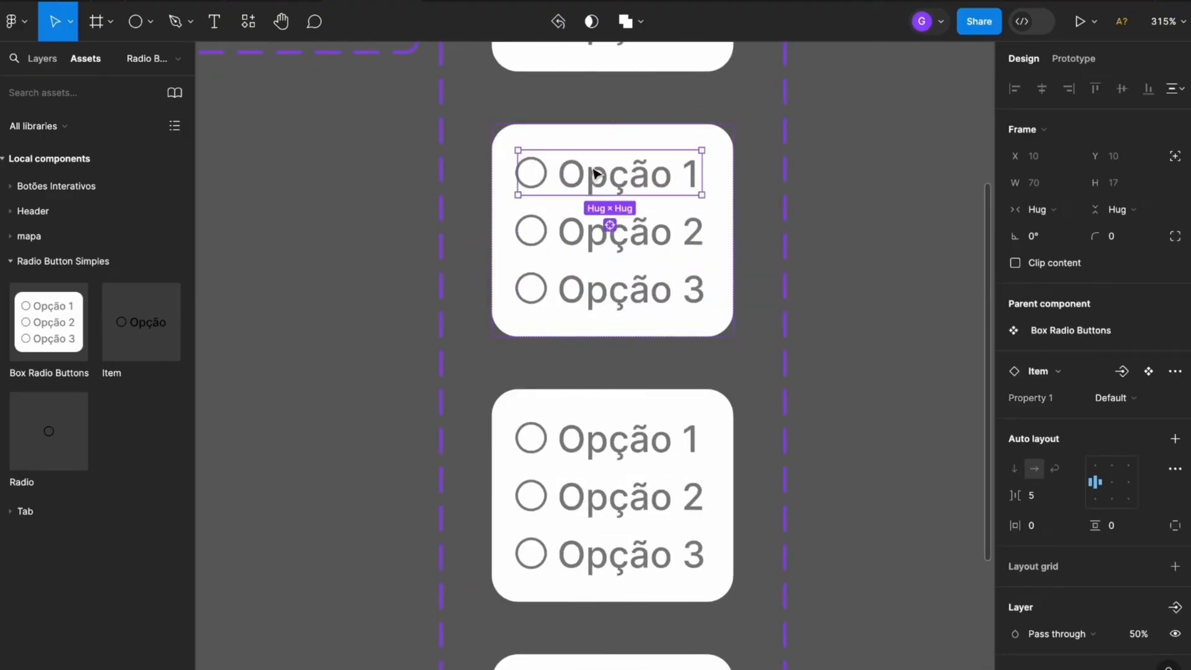
pyautogui.click(1110, 398)
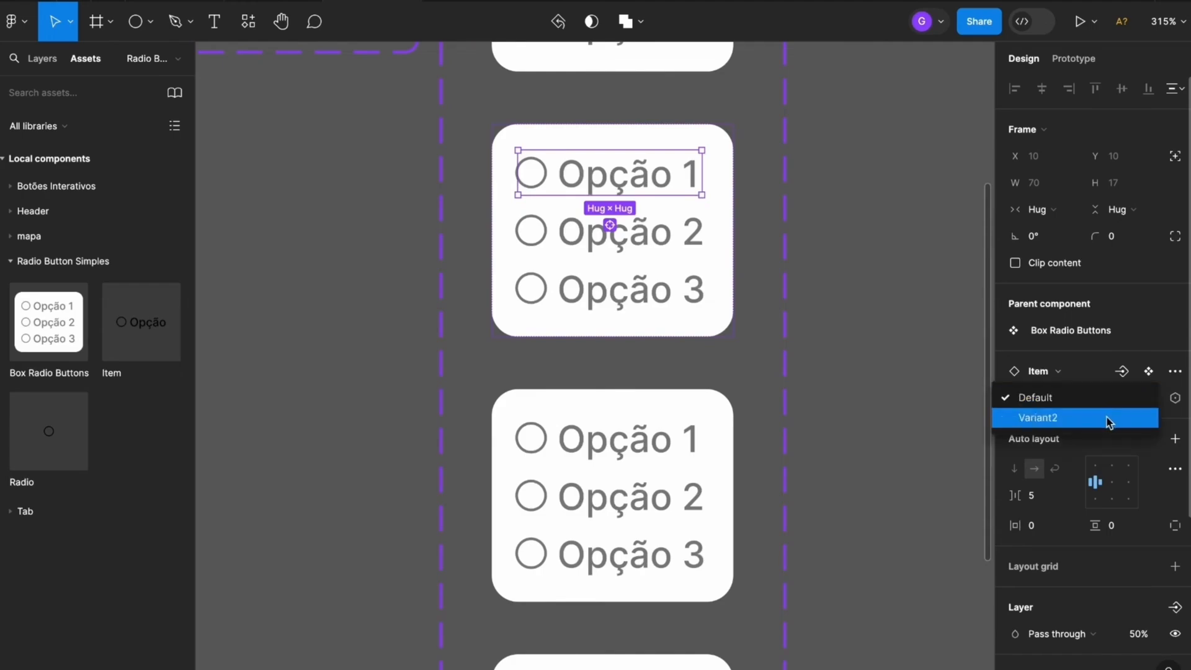
pyautogui.click(1110, 417)
pyautogui.scroll(-5, 593, 191)
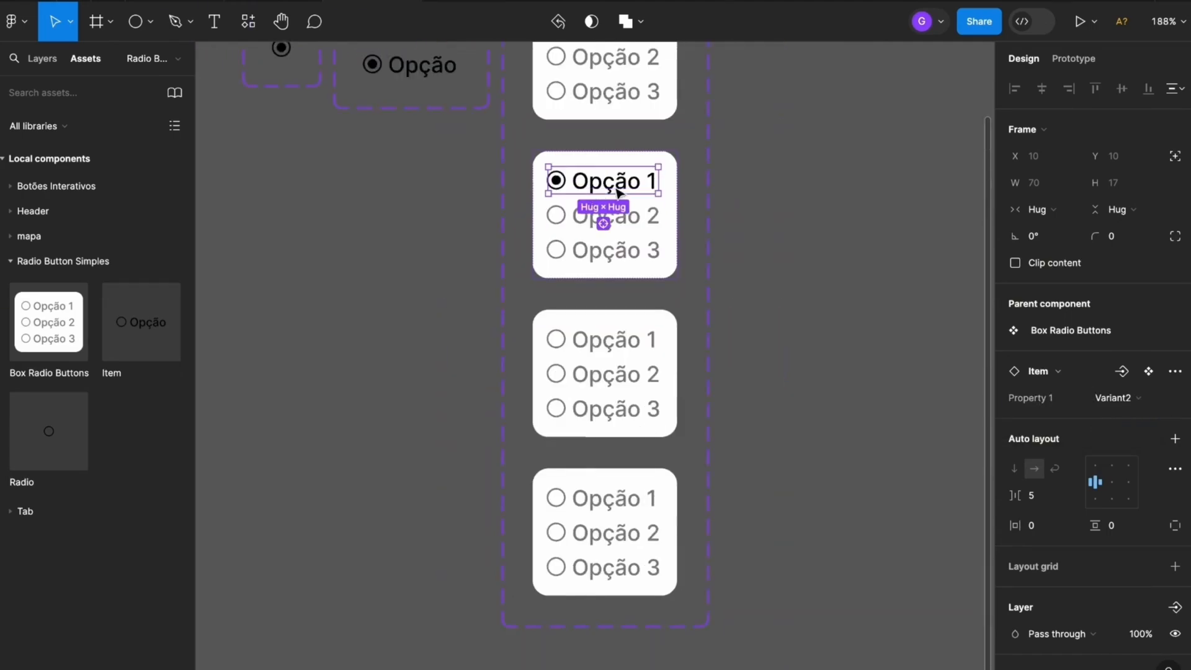
pyautogui.click(779, 215)
# Switch the Opção 2 item in the third Box Radio Buttons variant to its selected state, Variant2
pyautogui.scroll(3, 778, 215)
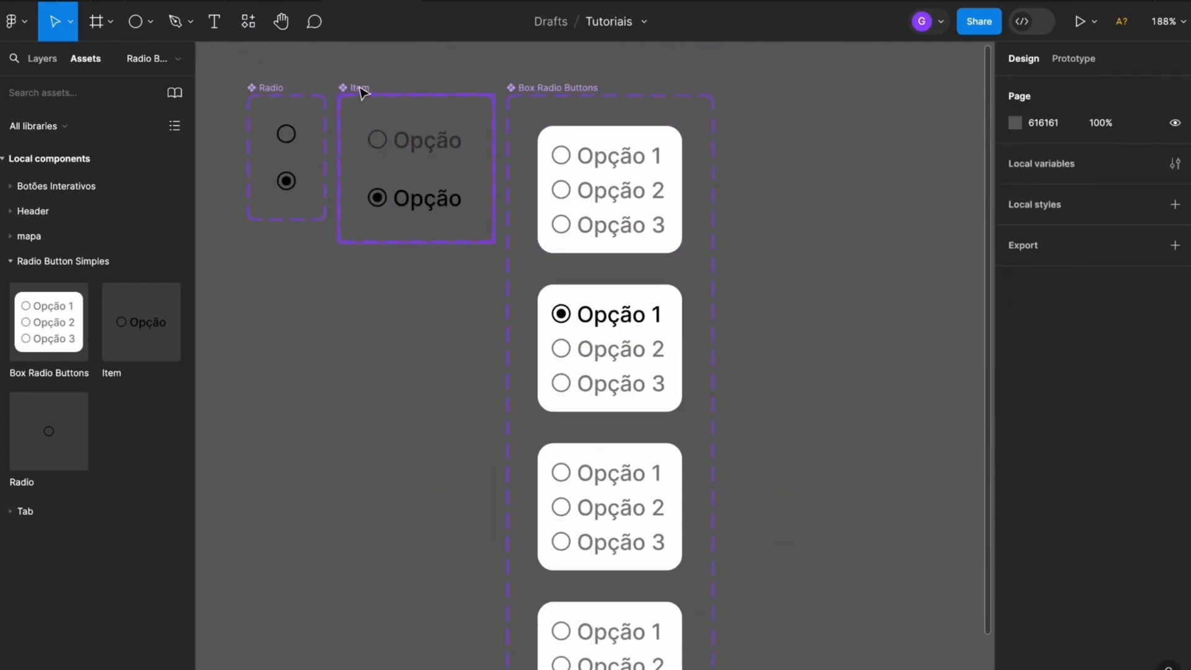
pyautogui.scroll(-3, 769, 409)
pyautogui.click(651, 193)
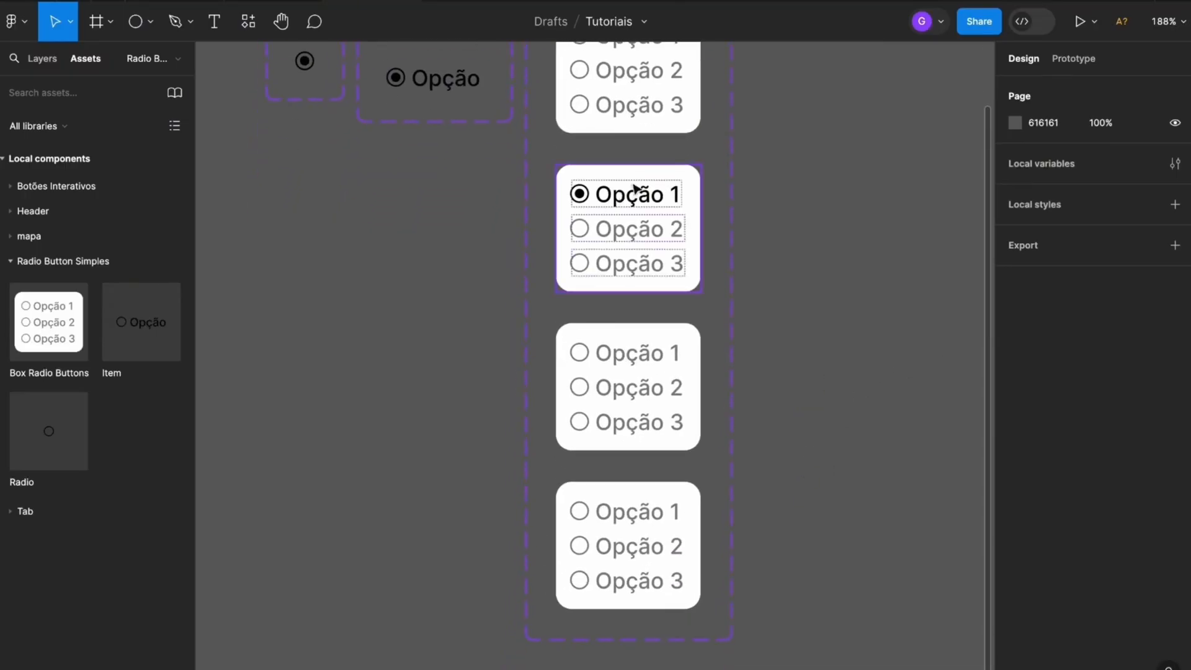
pyautogui.scroll(2, 629, 400)
pyautogui.click(647, 394)
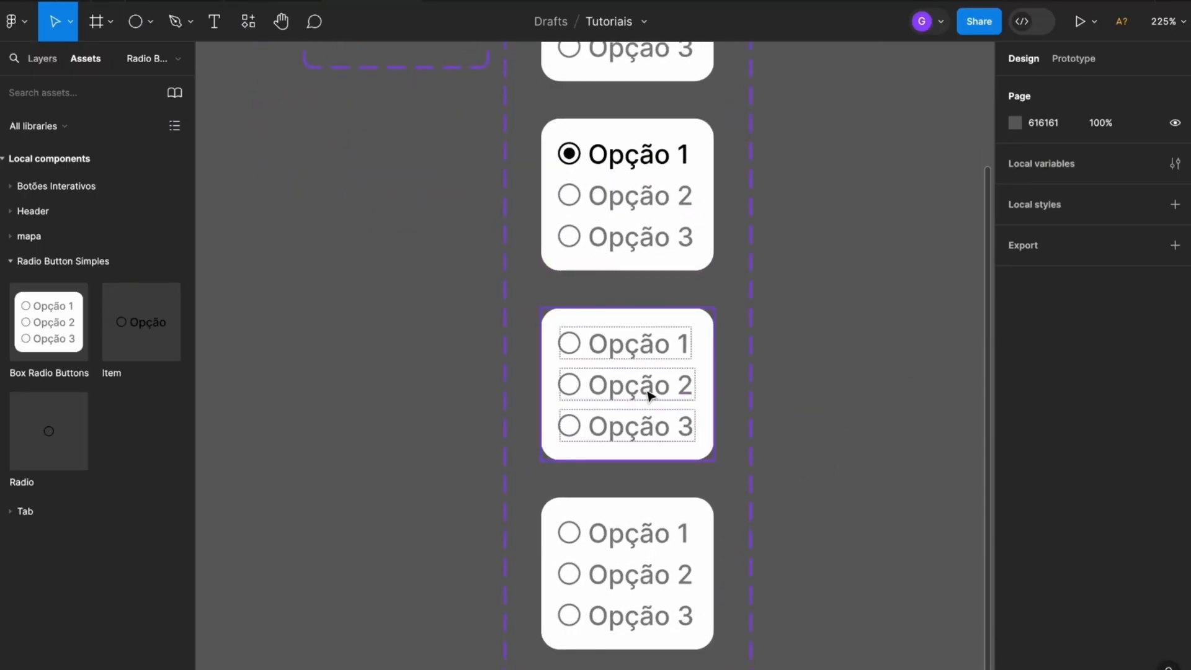
pyautogui.click(618, 390)
pyautogui.click(1122, 397)
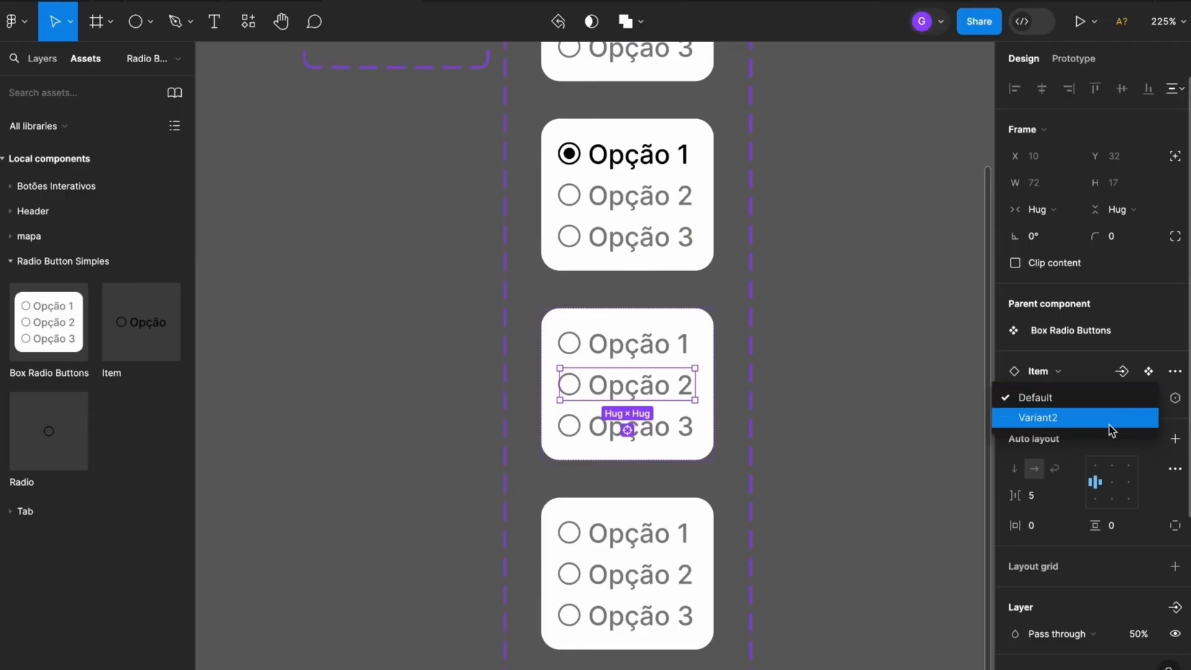
pyautogui.click(1083, 420)
pyautogui.click(792, 519)
# Switch the Opção 3 item in the fourth Box Radio Buttons variant to its selected state, Variant2
pyautogui.scroll(-2, 695, 487)
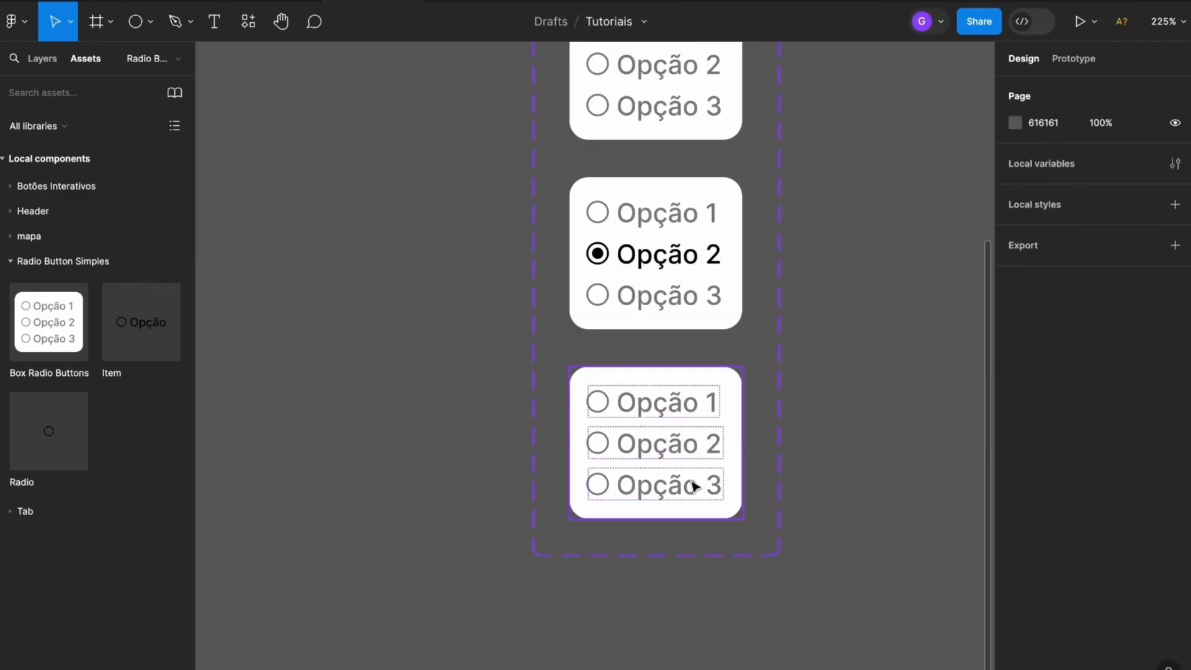
pyautogui.click(689, 488)
pyautogui.click(1120, 398)
pyautogui.click(1124, 418)
pyautogui.click(922, 452)
pyautogui.scroll(-2, 856, 465)
pyautogui.scroll(-1, 899, 314)
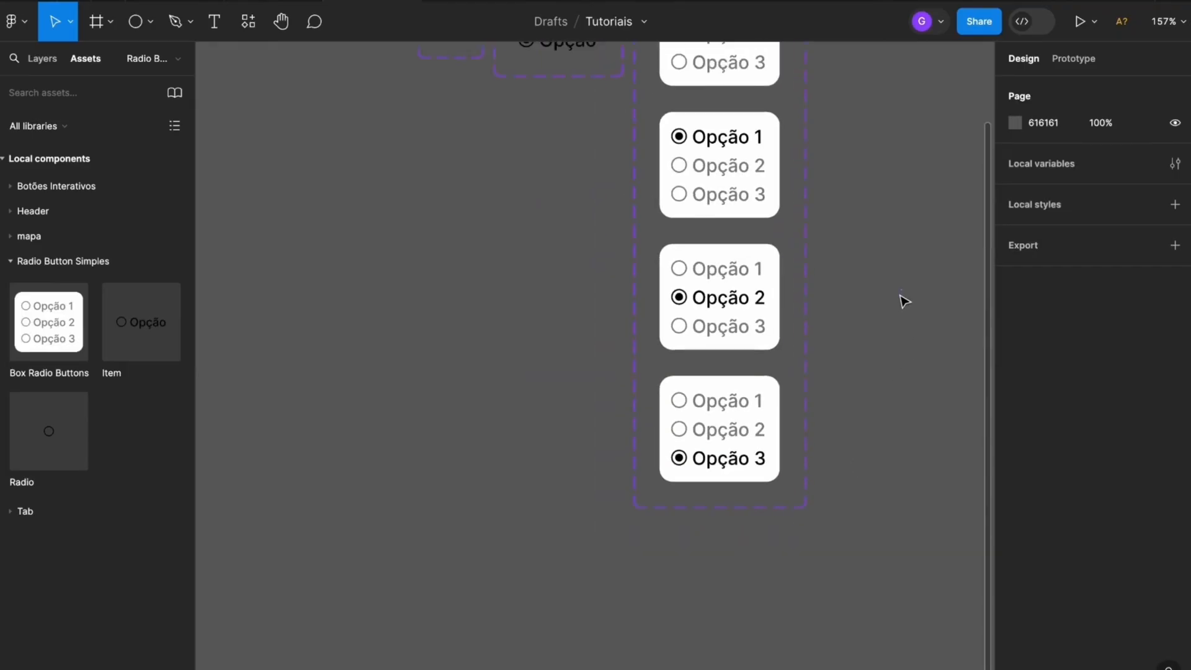
# Add a prototype interaction to Opção 1 in the default Box Radio Buttons variant so that clicking it changes to Variant2
pyautogui.moveTo(885, 323); pyautogui.dragTo(829, 444)
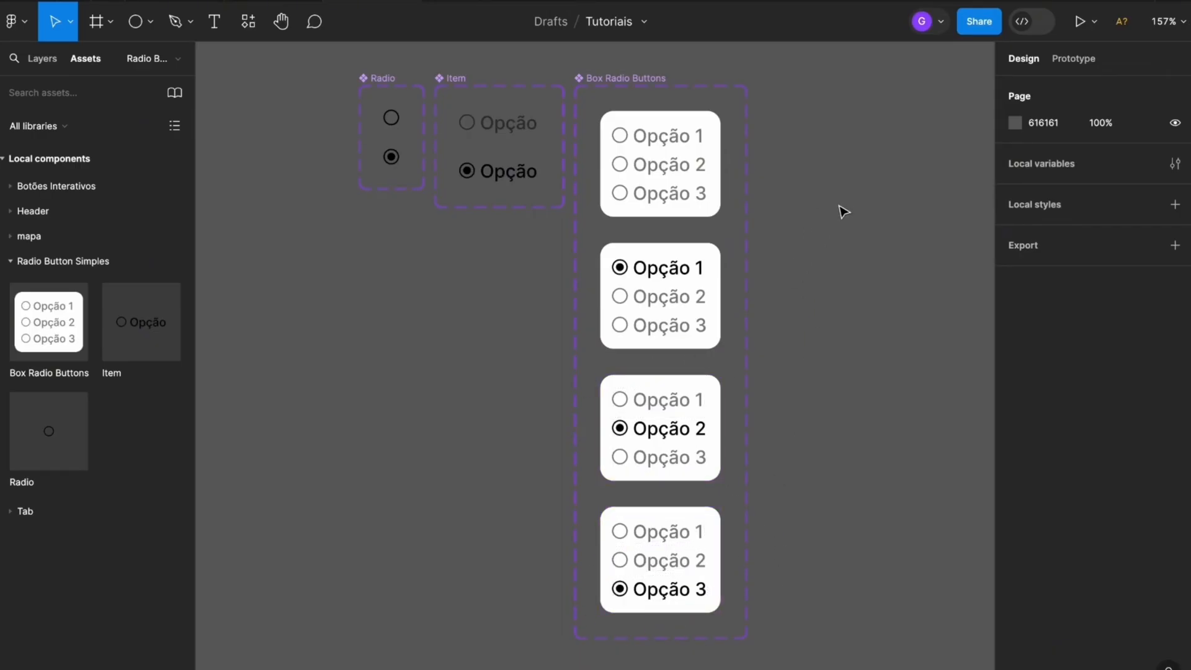
pyautogui.moveTo(851, 192); pyautogui.dragTo(816, 218)
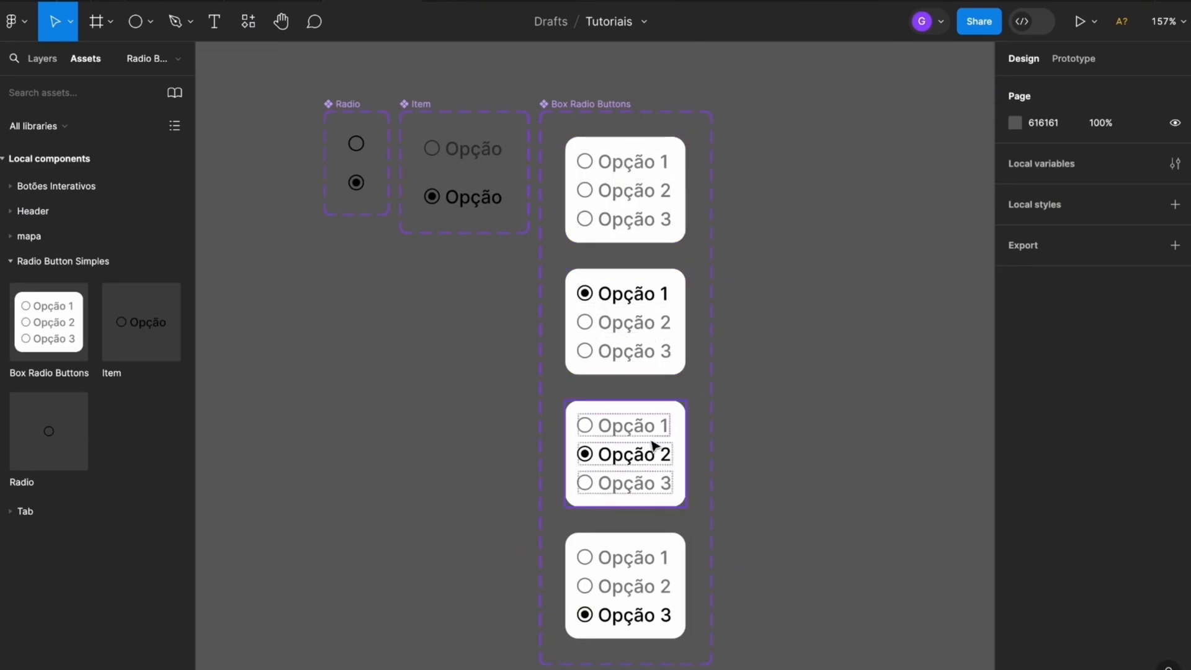
pyautogui.scroll(2, 682, 217)
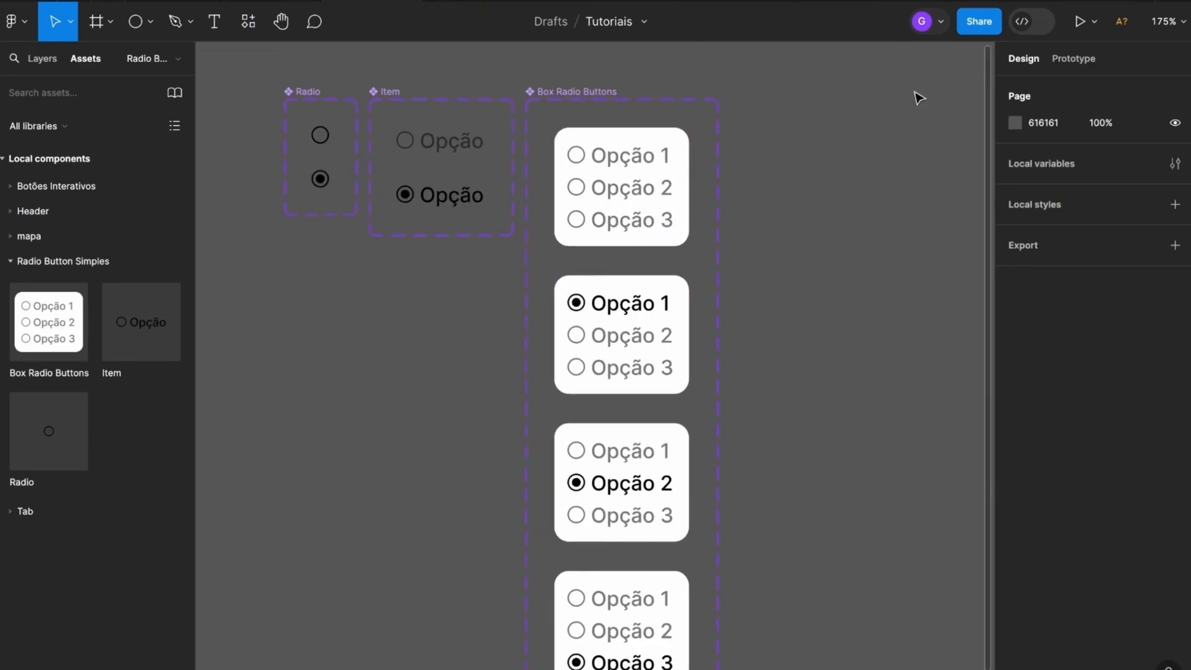
pyautogui.click(1058, 60)
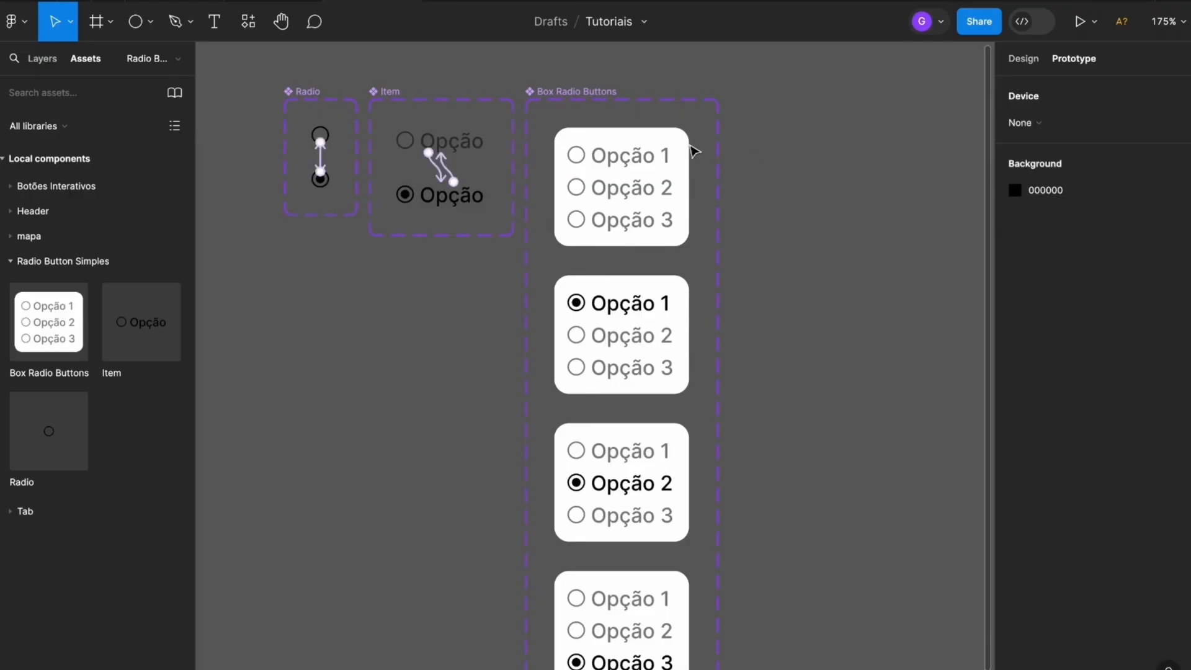
pyautogui.scroll(1, 627, 164)
pyautogui.click(639, 160)
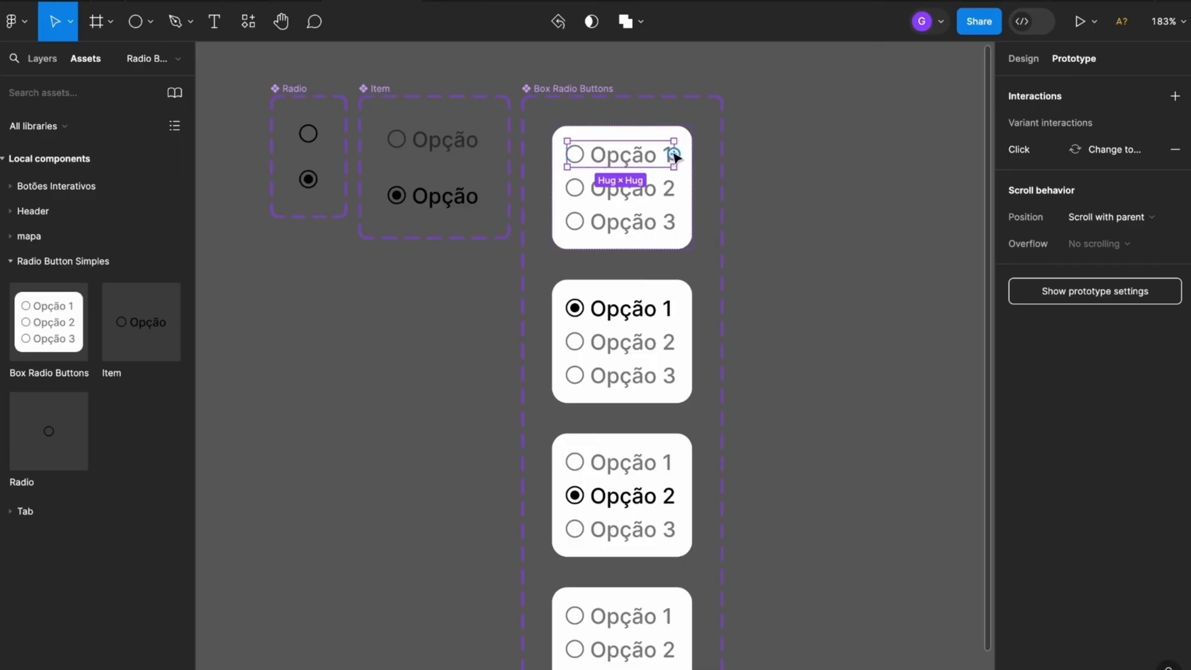
pyautogui.moveTo(677, 158); pyautogui.dragTo(868, 180)
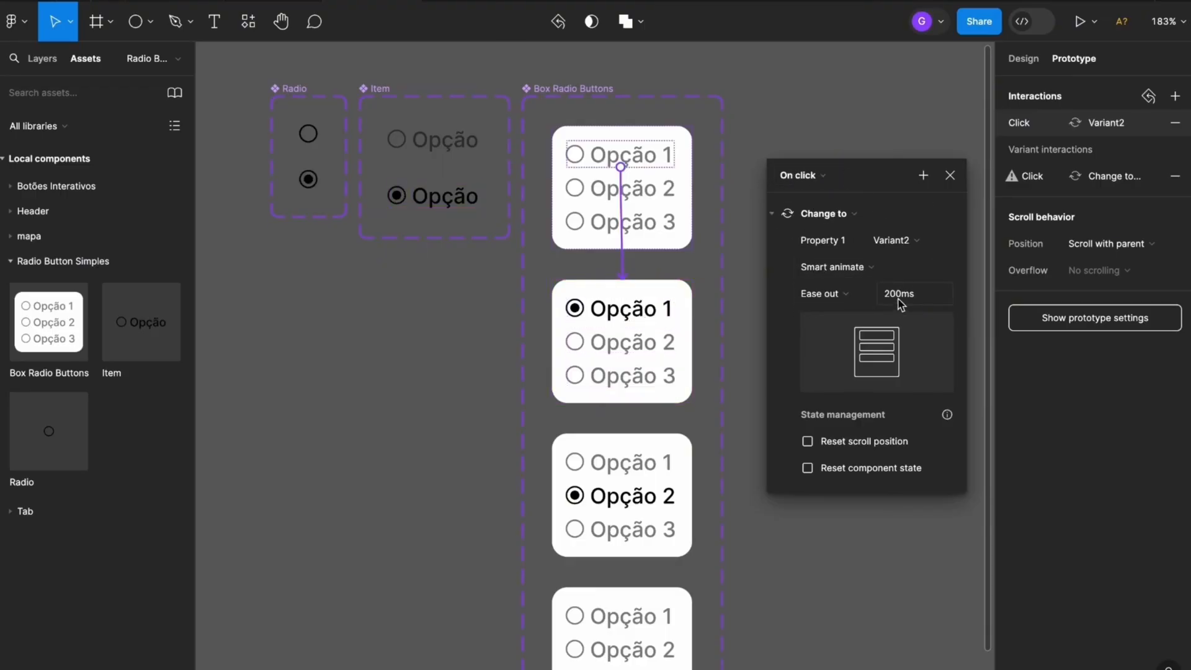
# In the default variant, add on-click interactions that change Opção 2 to Variant3 and Opção 3 to Variant4
pyautogui.click(669, 197)
pyautogui.moveTo(677, 189); pyautogui.dragTo(676, 500)
pyautogui.moveTo(619, 474); pyautogui.dragTo(860, 257)
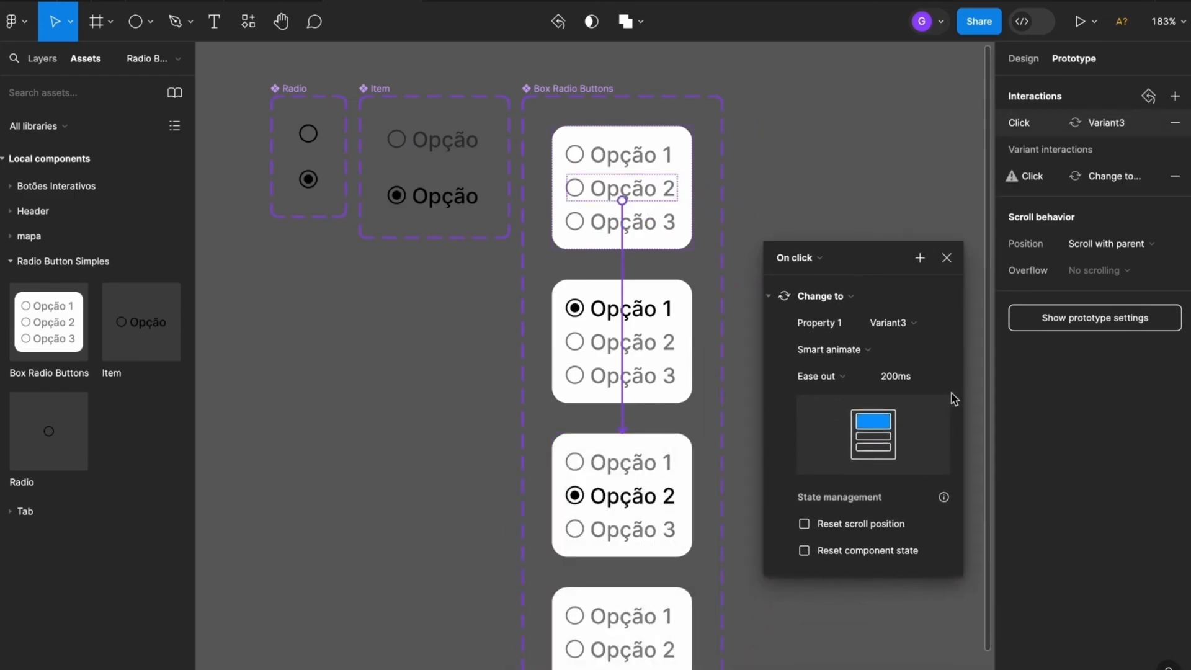
pyautogui.click(946, 258)
pyautogui.click(671, 222)
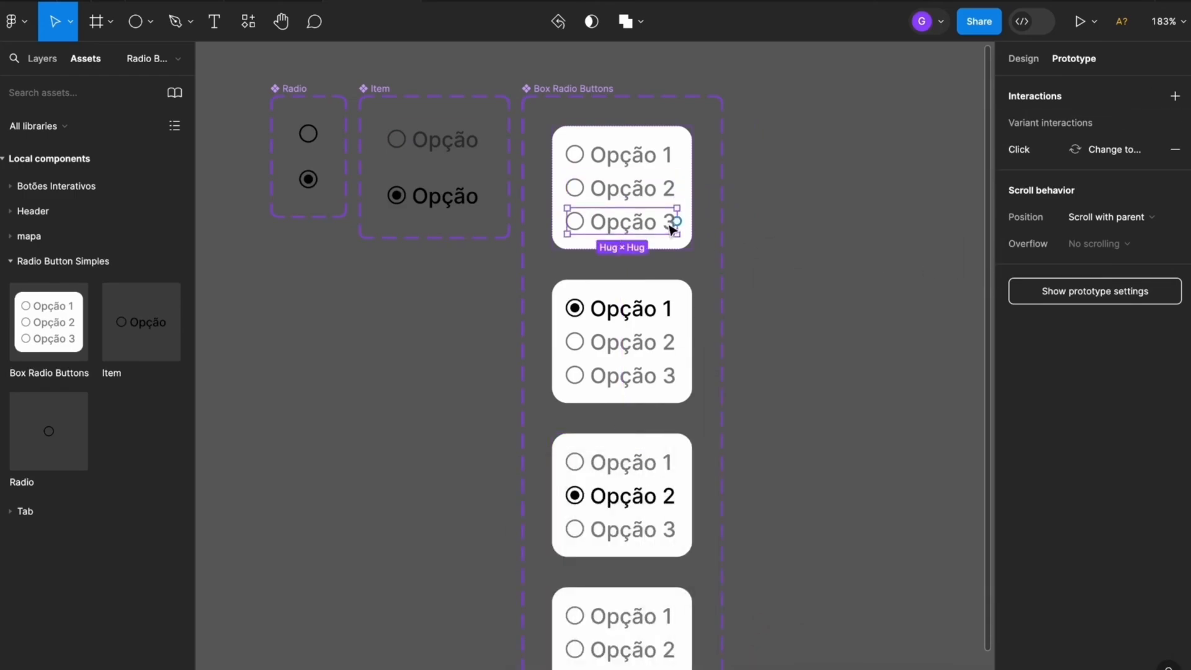
pyautogui.moveTo(678, 222); pyautogui.dragTo(657, 627)
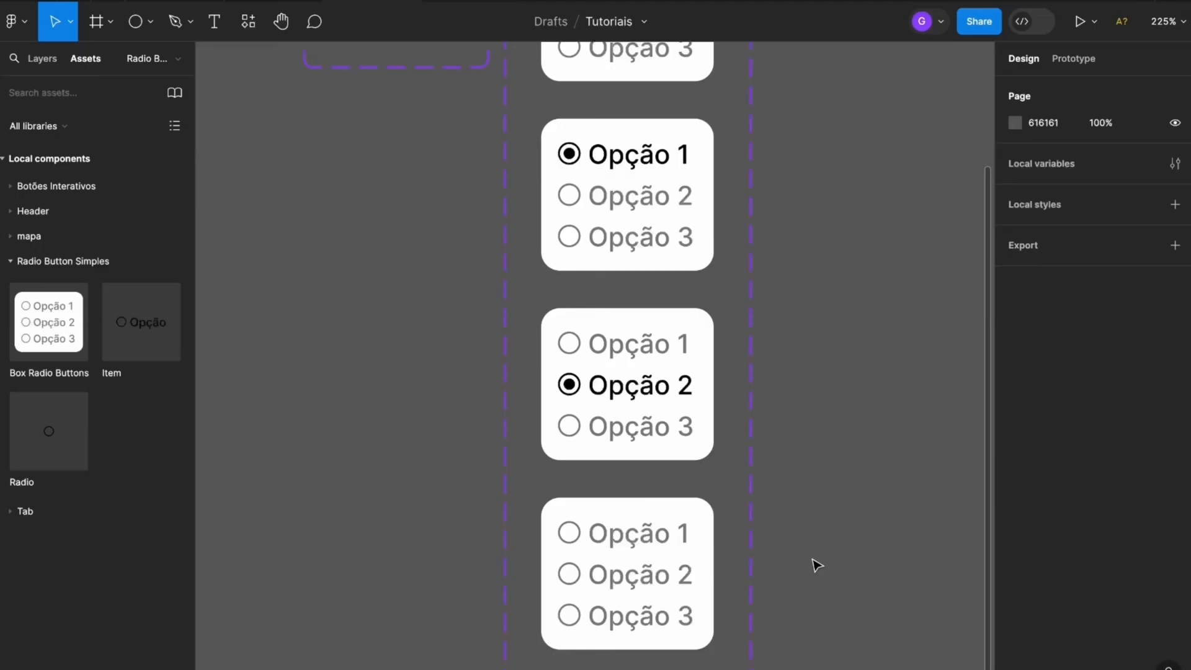
# In the variant with Opção 1 selected, connect Opção 2 to Variant3 and Opção 3 to Variant4 on click
pyautogui.scroll(-3, 813, 563)
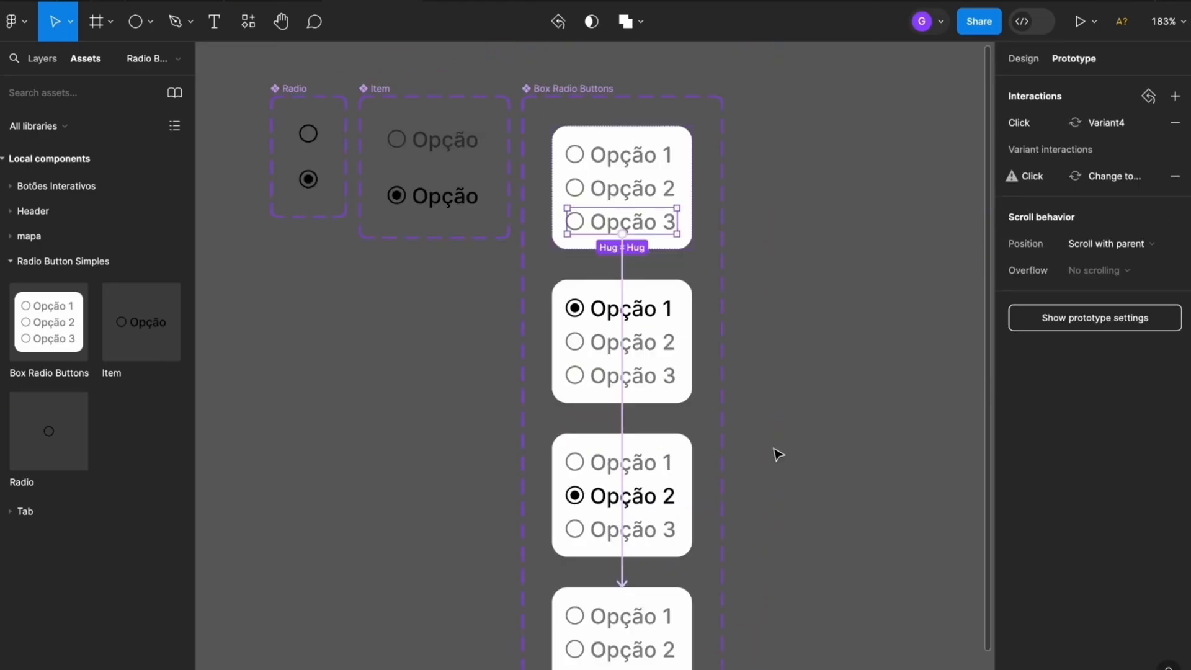
pyautogui.scroll(-2, 776, 455)
pyautogui.scroll(-2, 728, 341)
pyautogui.scroll(2, 587, 324)
pyautogui.click(548, 297)
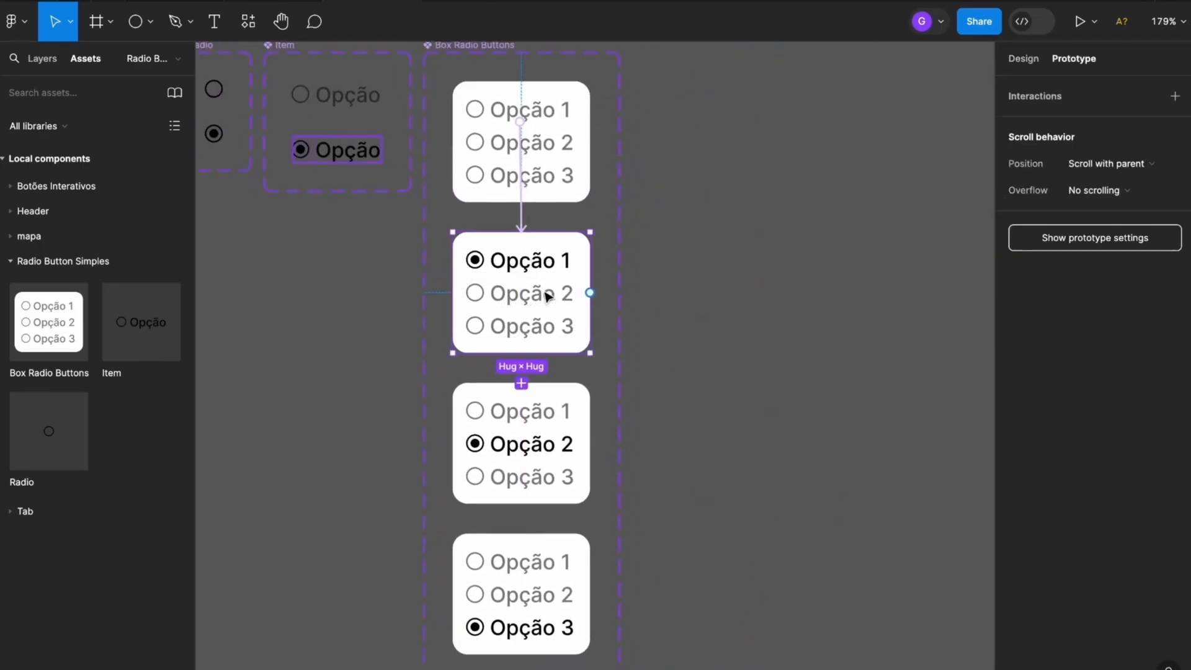
pyautogui.doubleClick(548, 297)
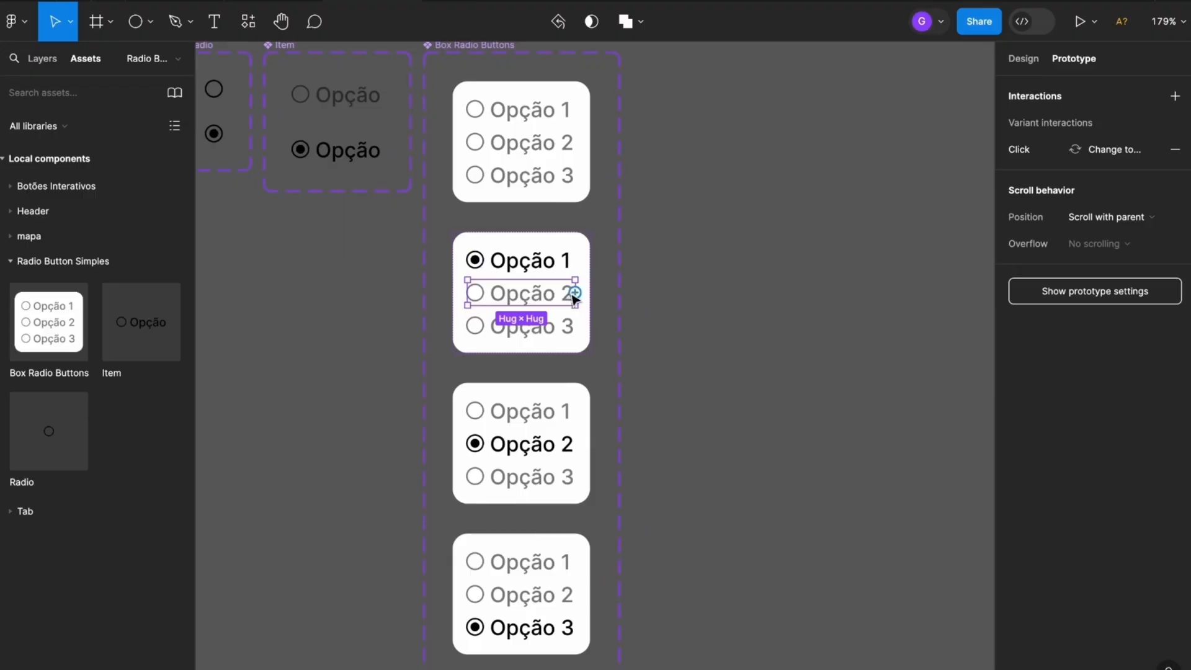
pyautogui.moveTo(574, 295); pyautogui.dragTo(559, 475)
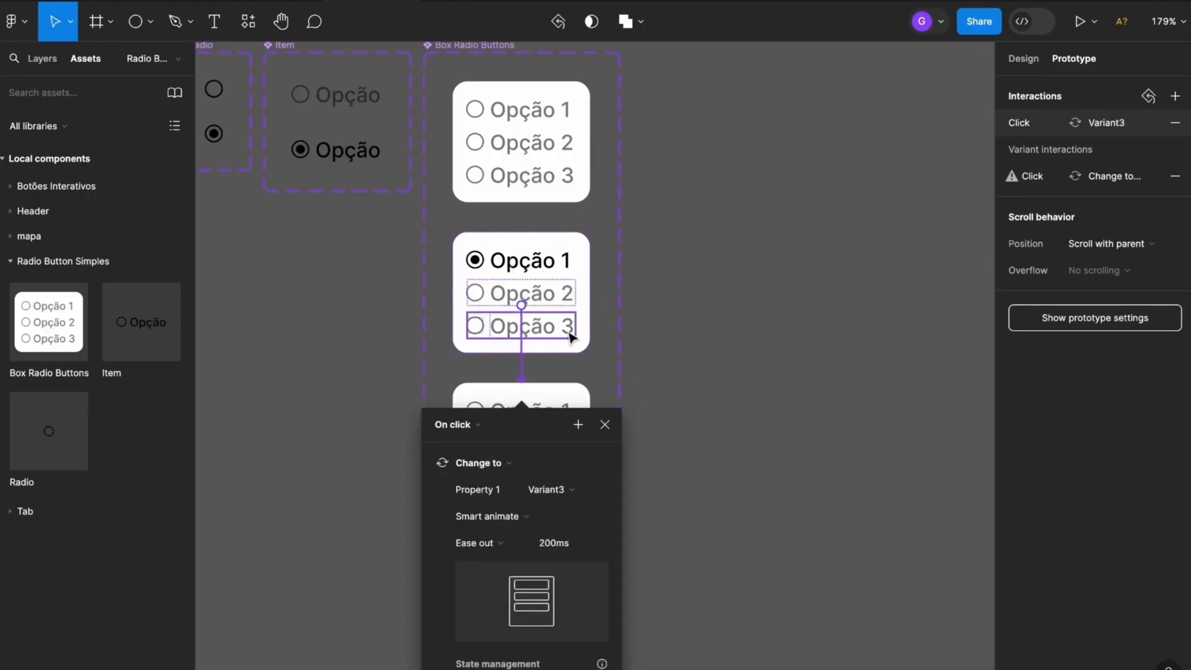
pyautogui.click(605, 420)
pyautogui.click(567, 329)
pyautogui.moveTo(575, 329); pyautogui.dragTo(564, 597)
pyautogui.click(605, 575)
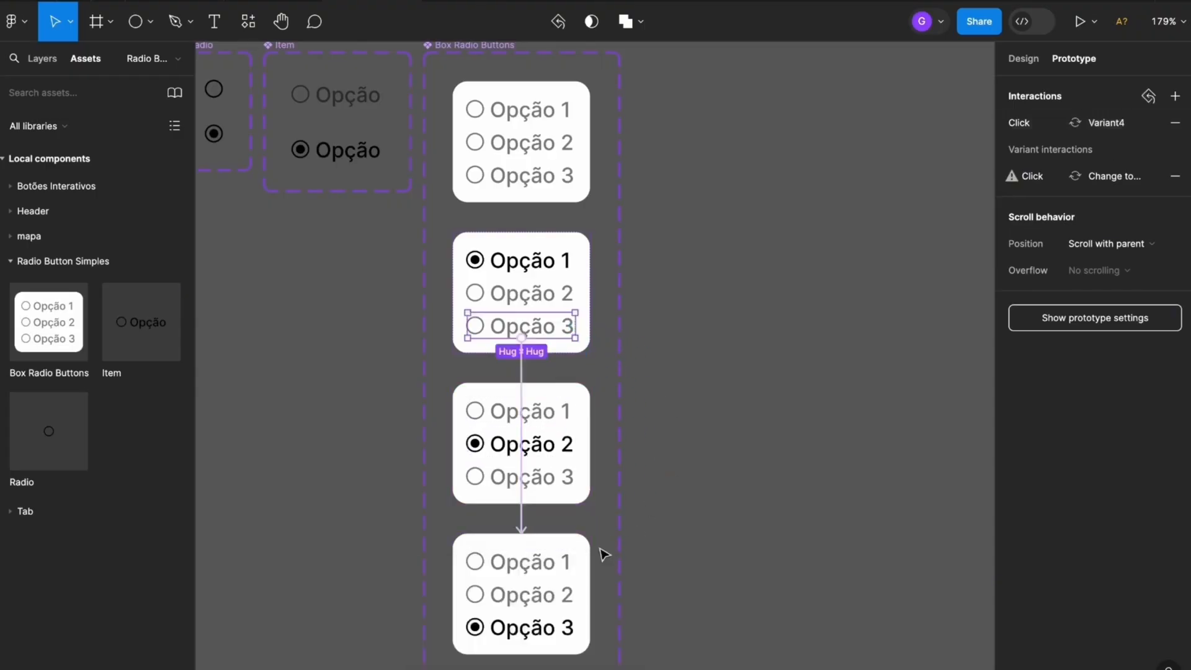
# In the variant with Opção 2 selected, connect Opção 1 to Variant2 and Opção 3 to Variant4 on click
pyautogui.click(553, 412)
pyautogui.click(556, 414)
pyautogui.moveTo(571, 411); pyautogui.dragTo(564, 292)
pyautogui.click(606, 393)
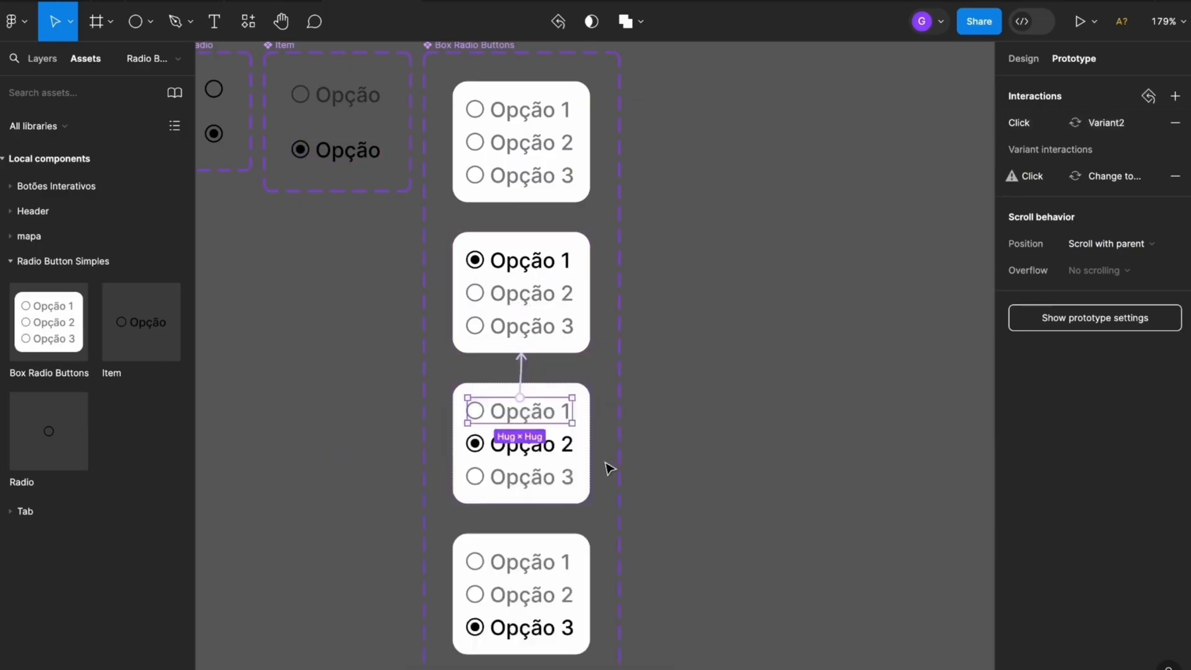
pyautogui.click(563, 477)
pyautogui.moveTo(575, 477); pyautogui.dragTo(555, 623)
pyautogui.click(606, 575)
# In the variant with Opção 3 selected, connect Opção 1 to Variant2 and Opção 2 to Variant3 on click
pyautogui.click(573, 575)
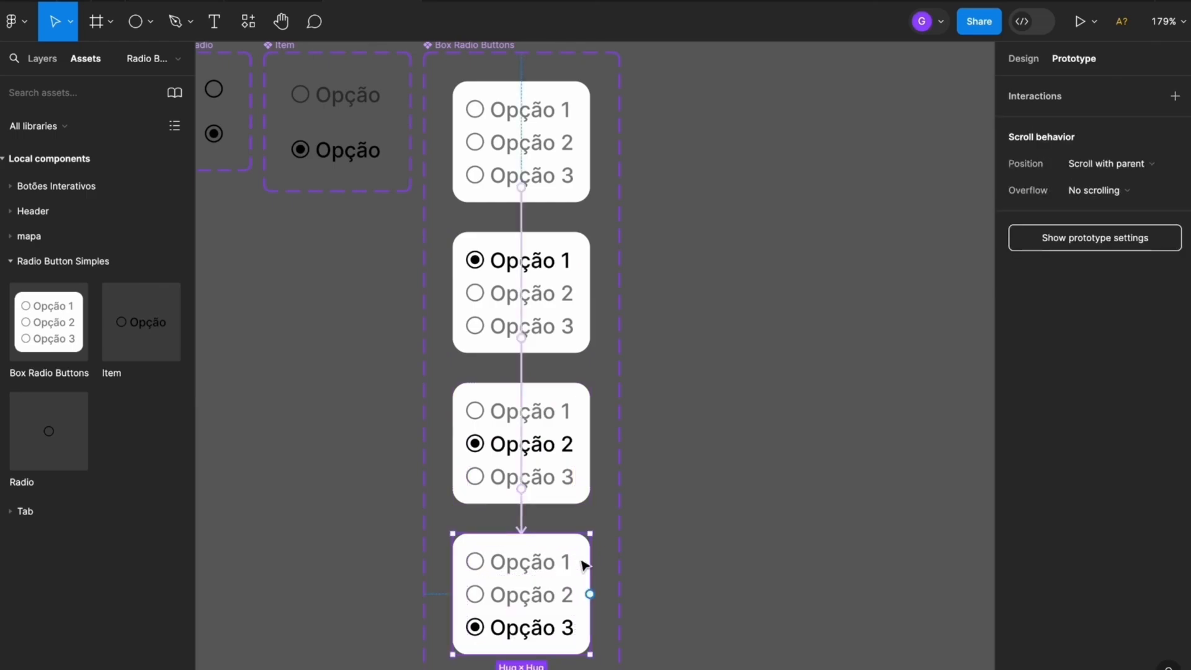
pyautogui.moveTo(667, 555); pyautogui.dragTo(720, 372)
pyautogui.scroll(-2, 667, 351)
pyautogui.moveTo(667, 351); pyautogui.dragTo(586, 263)
pyautogui.doubleClick(572, 468)
pyautogui.click(638, 330)
pyautogui.click(573, 501)
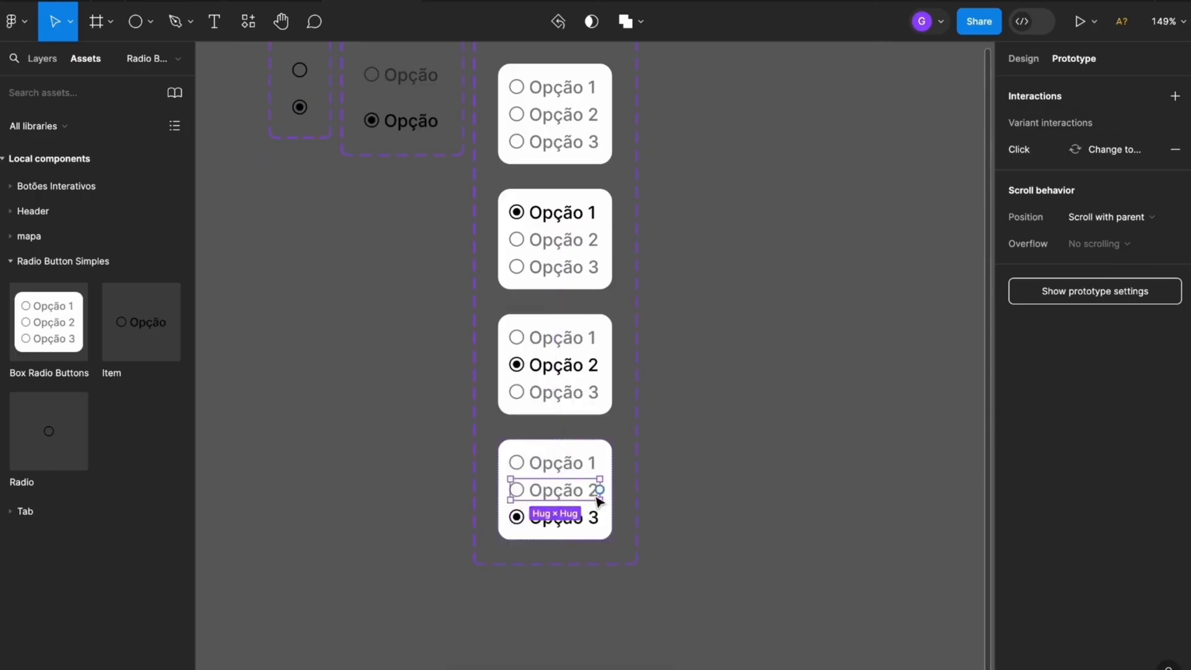
pyautogui.moveTo(601, 490); pyautogui.dragTo(578, 363)
pyautogui.click(703, 226)
# Draw a frame about 389 × 302 beside the Box Radio Buttons component set and fill it with 525252
pyautogui.scroll(-2, 699, 356)
pyautogui.moveTo(775, 263); pyautogui.dragTo(726, 335)
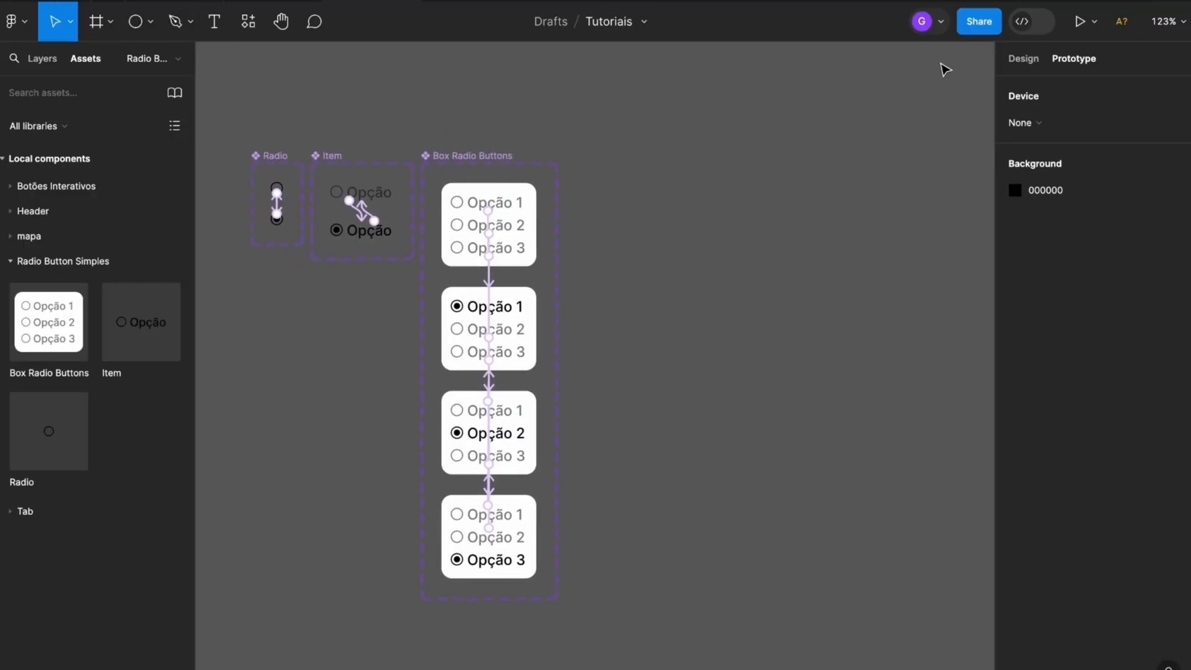
pyautogui.click(1023, 59)
pyautogui.click(96, 21)
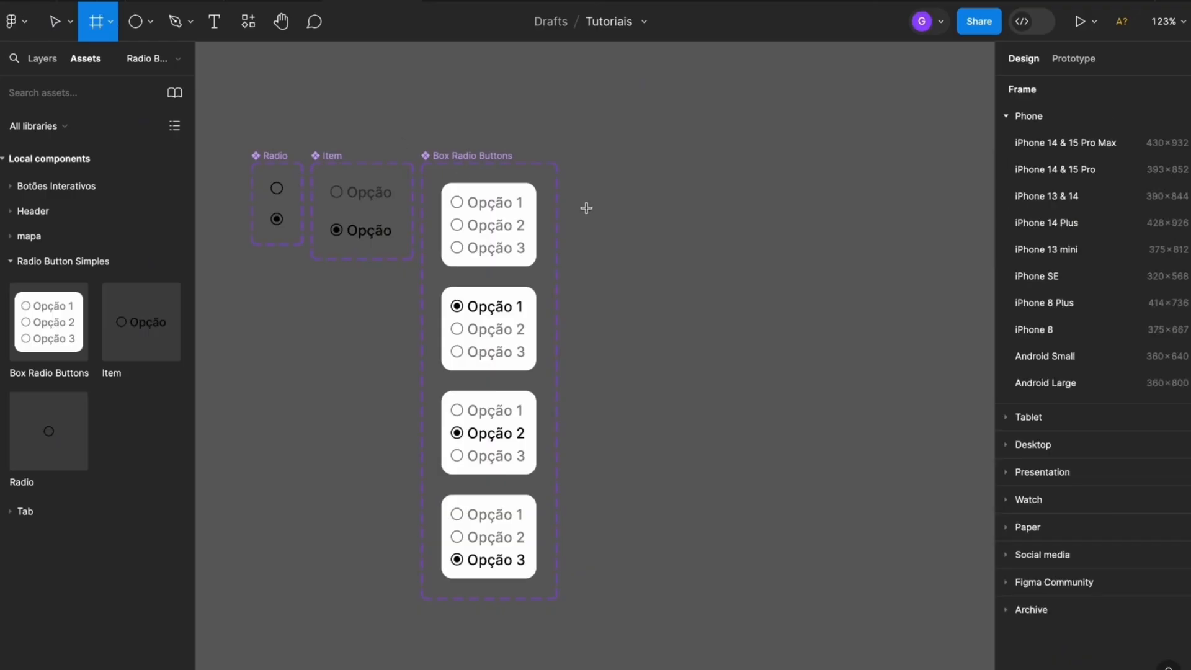
pyautogui.moveTo(582, 167); pyautogui.dragTo(979, 474)
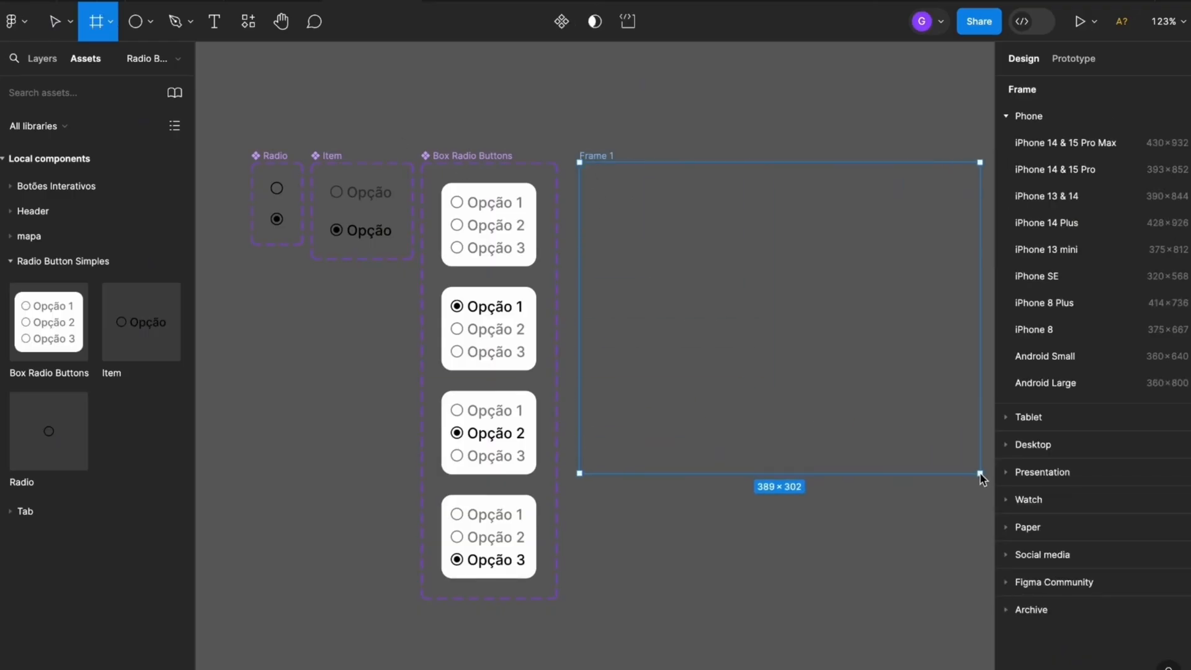
pyautogui.click(1015, 453)
pyautogui.moveTo(843, 353); pyautogui.dragTo(747, 417)
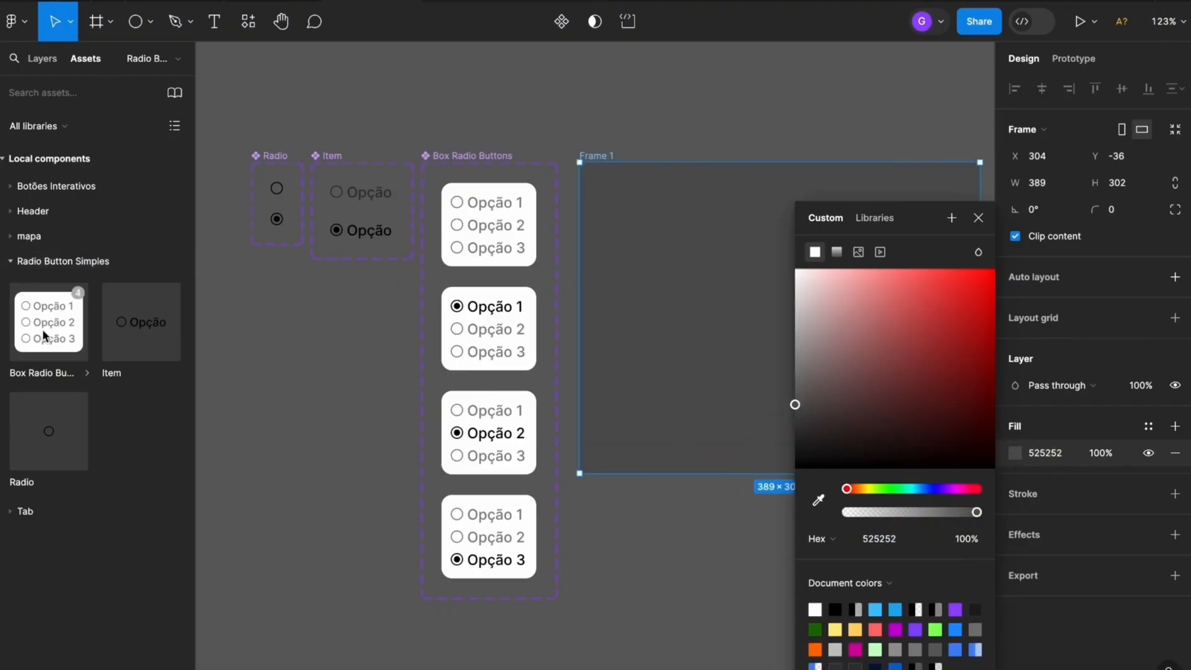
# Place a Box Radio Buttons instance at the centre of the new frame and rename the frame as teste
pyautogui.moveTo(43, 321); pyautogui.dragTo(788, 310)
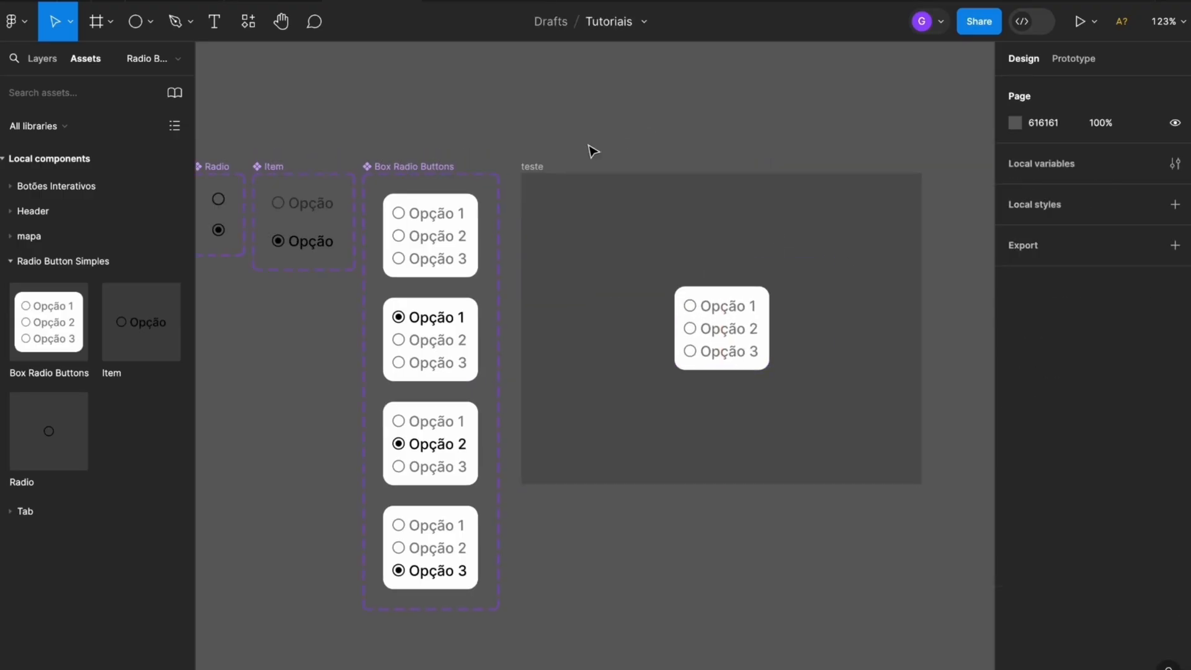
pyautogui.click(539, 166)
pyautogui.click(1079, 23)
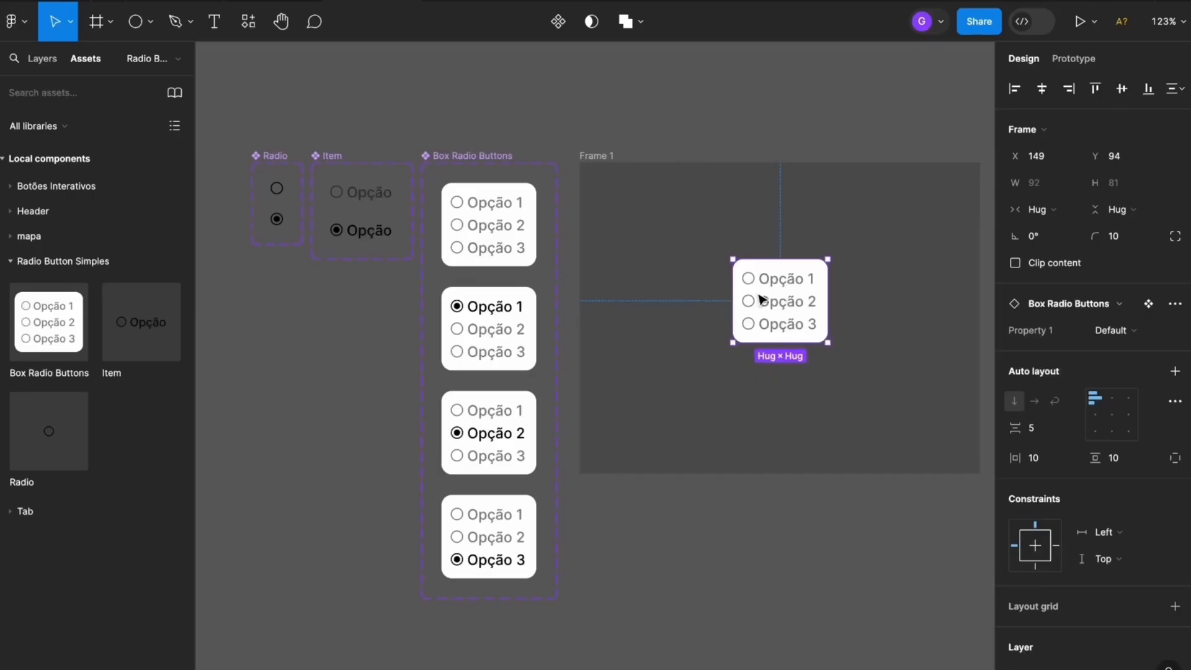
pyautogui.moveTo(759, 299); pyautogui.dragTo(760, 315)
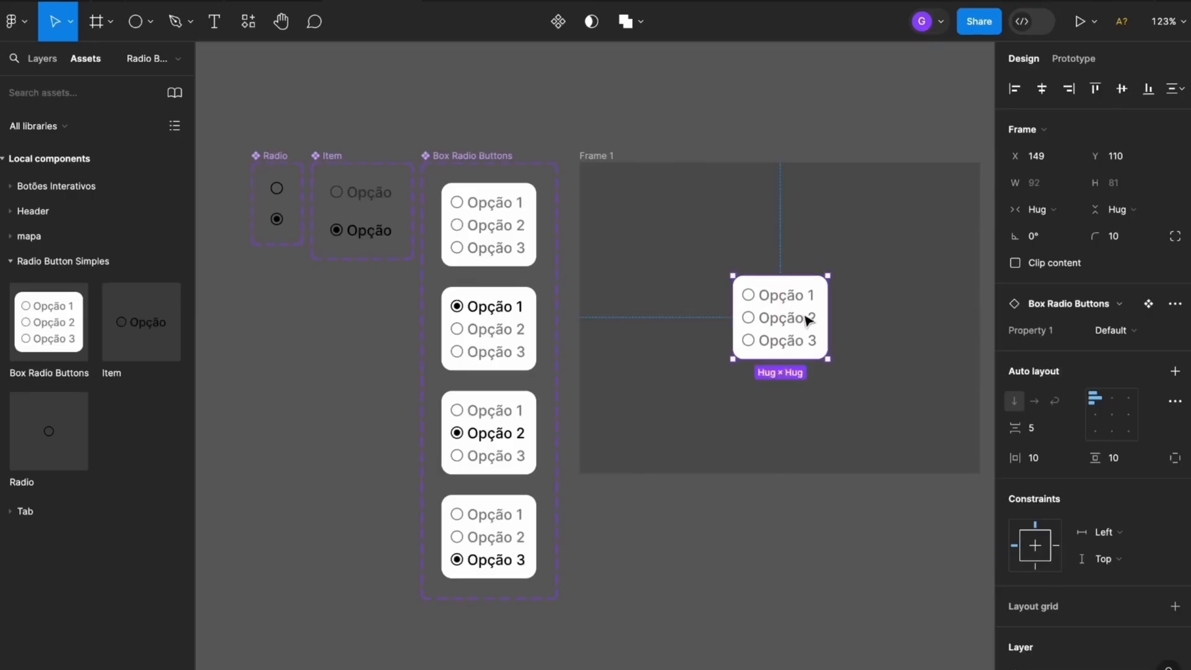
pyautogui.doubleClick(587, 155)
pyautogui.write('teste')
pyautogui.click(704, 118)
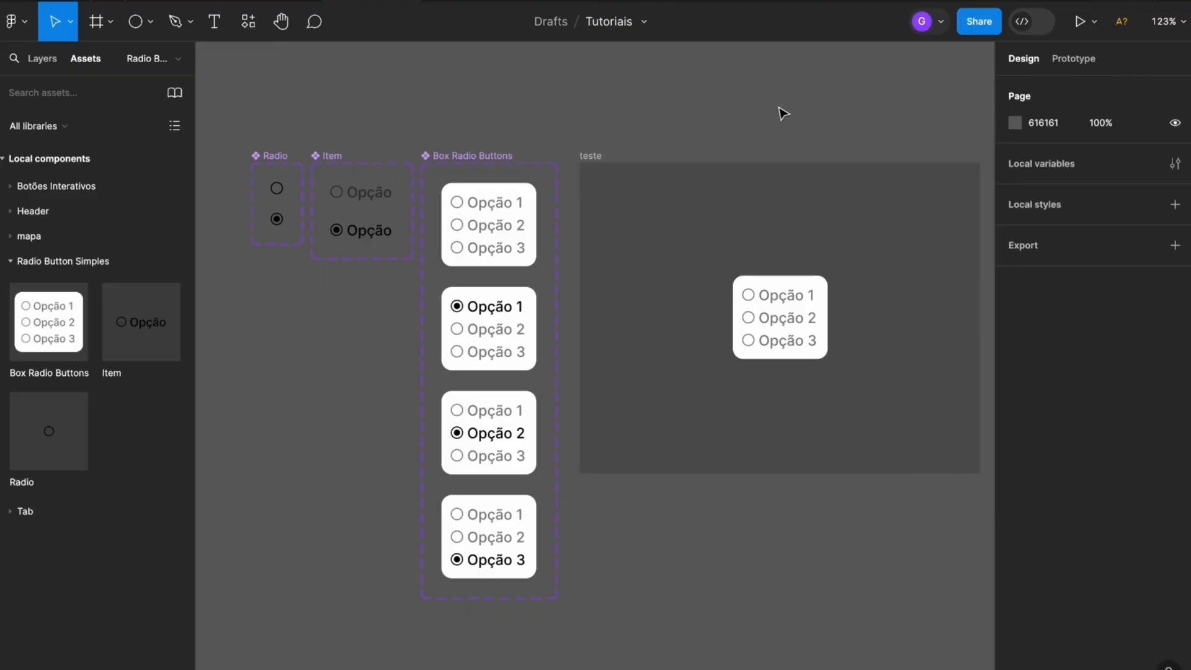
# Run the prototype of the teste frame and test the radio buttons by selecting Opção 1, Opção 2 and Opção 3 repeatedly
pyautogui.hscroll(2, 779, 109)
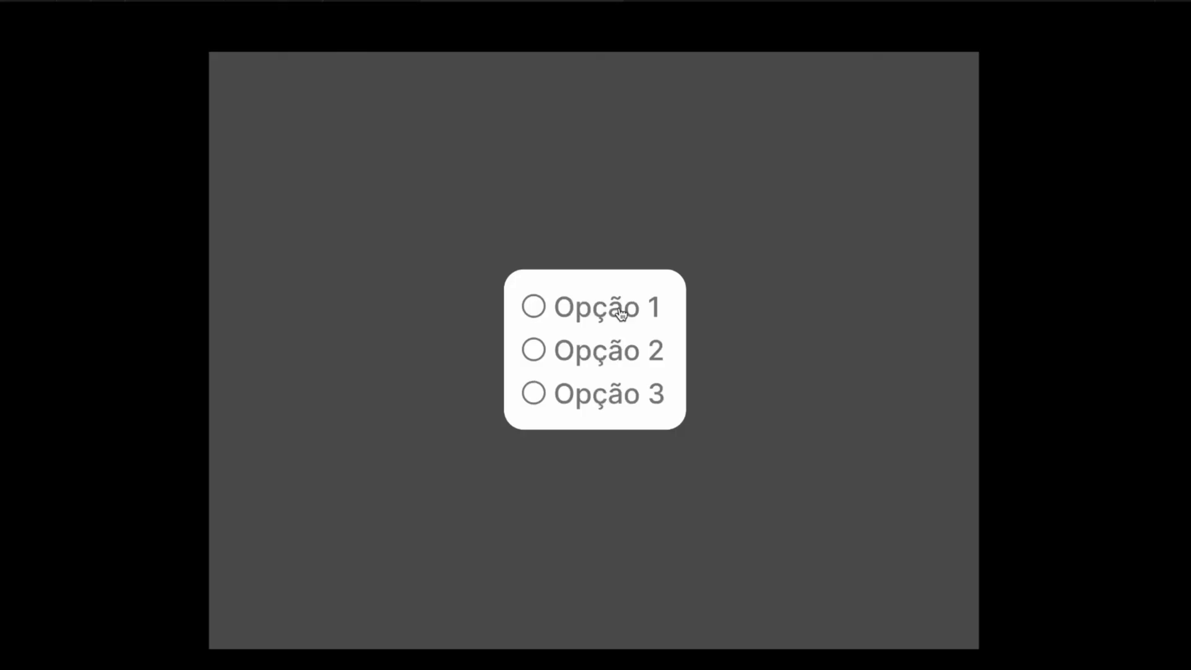
pyautogui.click(620, 311)
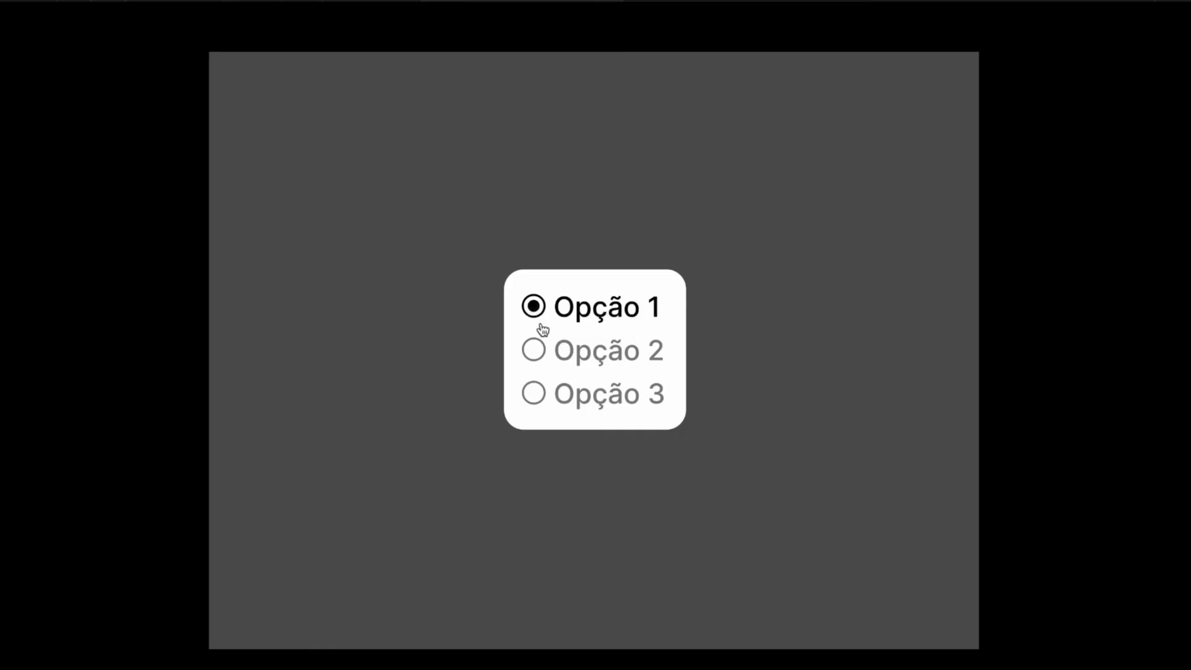
pyautogui.click(613, 359)
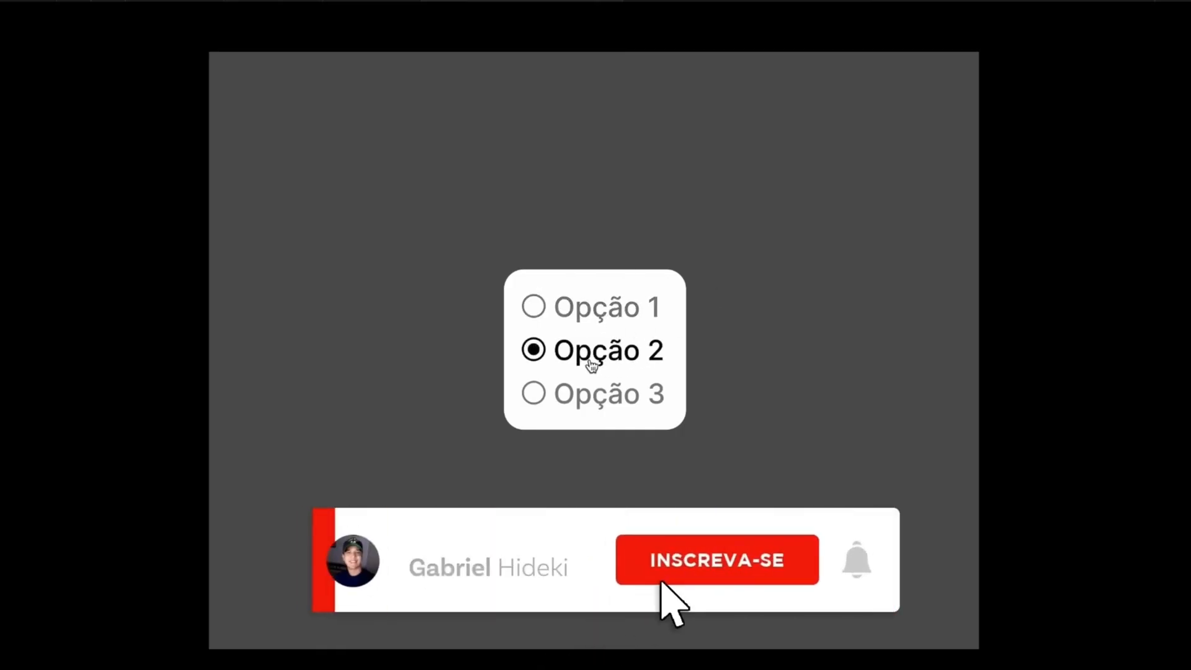
pyautogui.click(628, 400)
pyautogui.click(622, 358)
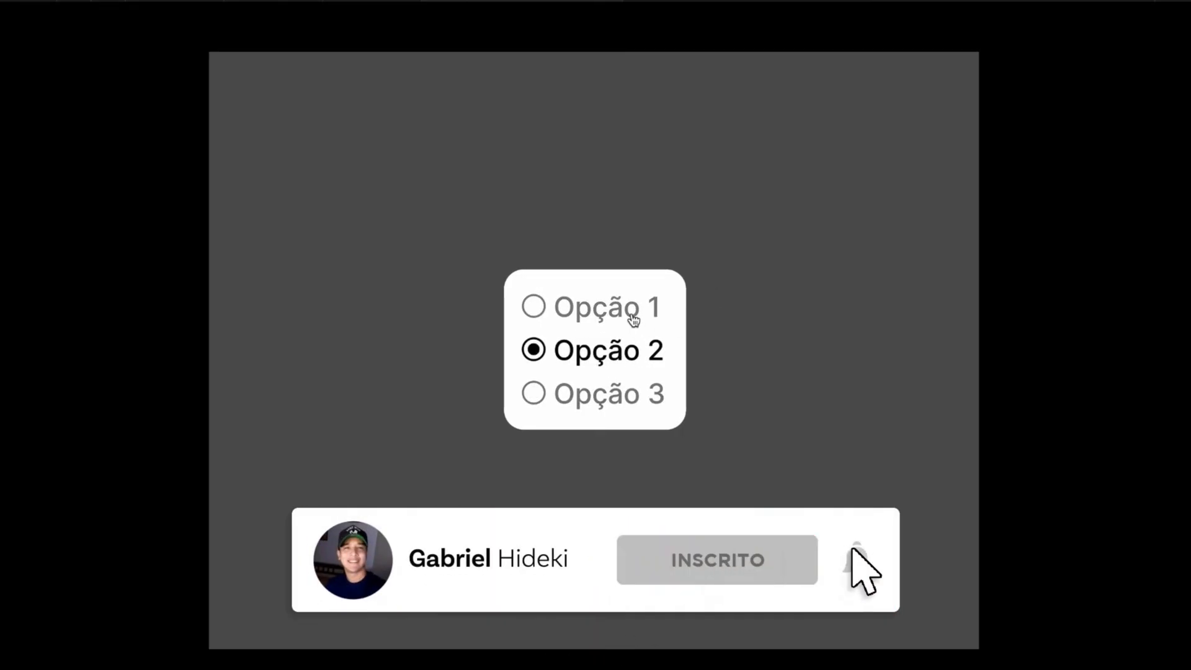
pyautogui.click(633, 318)
pyautogui.click(589, 351)
pyautogui.click(638, 398)
pyautogui.click(638, 351)
pyautogui.click(643, 310)
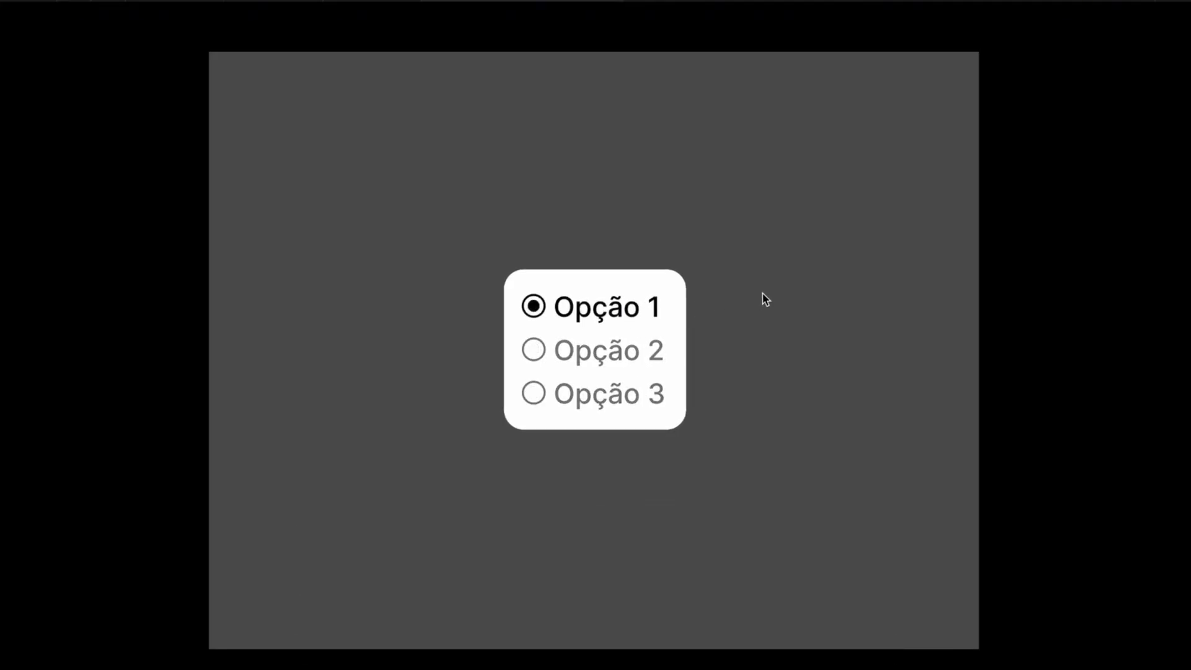